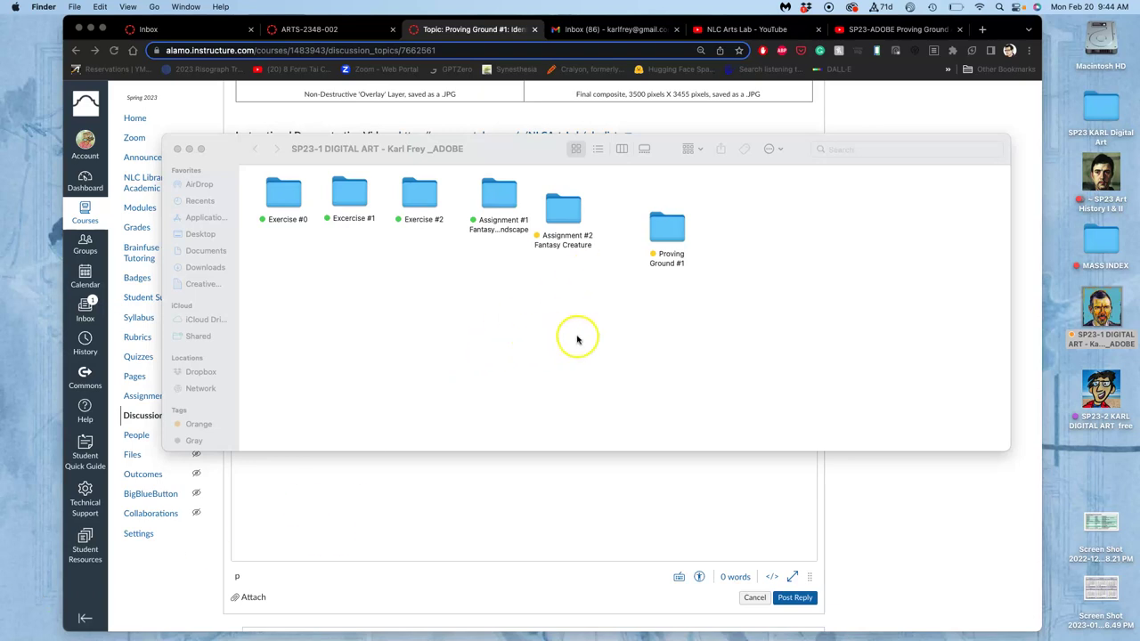
- Open the Candyland composite PSD from the Proving Ground #1 folder in Photoshop
double_click(668, 228)
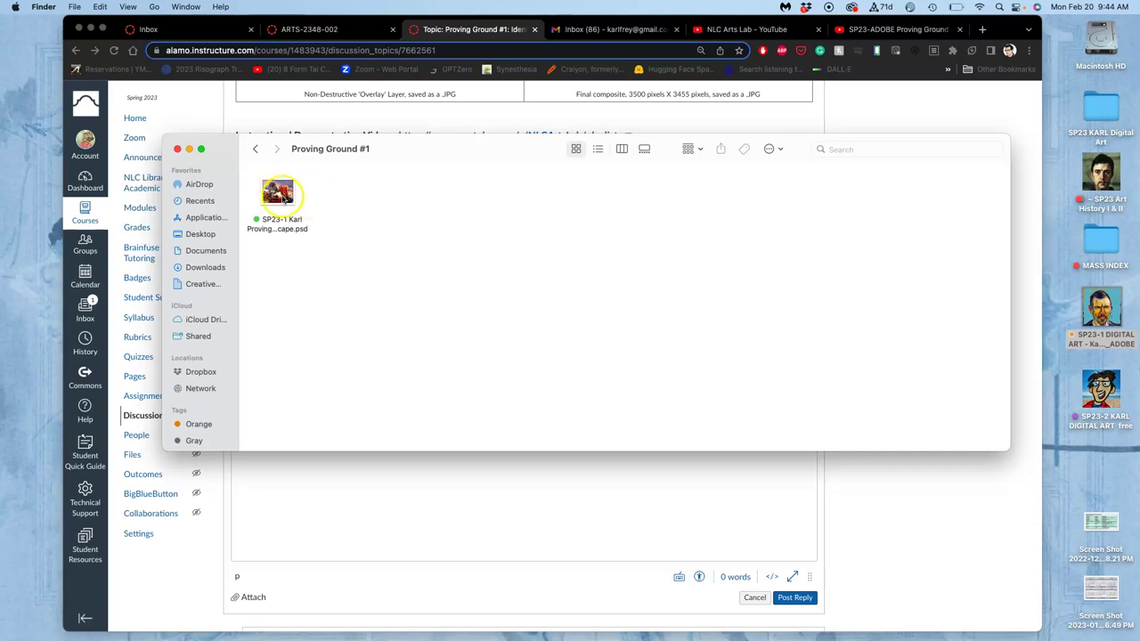
left_click(285, 198)
double_click(285, 198)
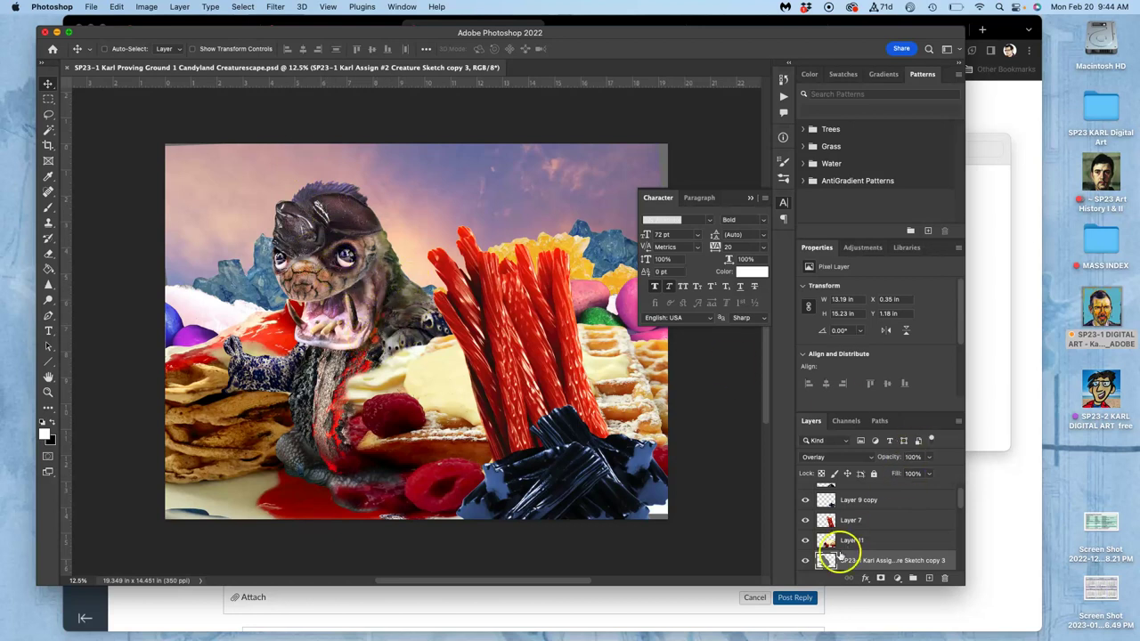
- Reorder the Creature Sketch copy 3 layer, comparing it with visibility toggles
left_click(806, 560)
left_click(806, 560)
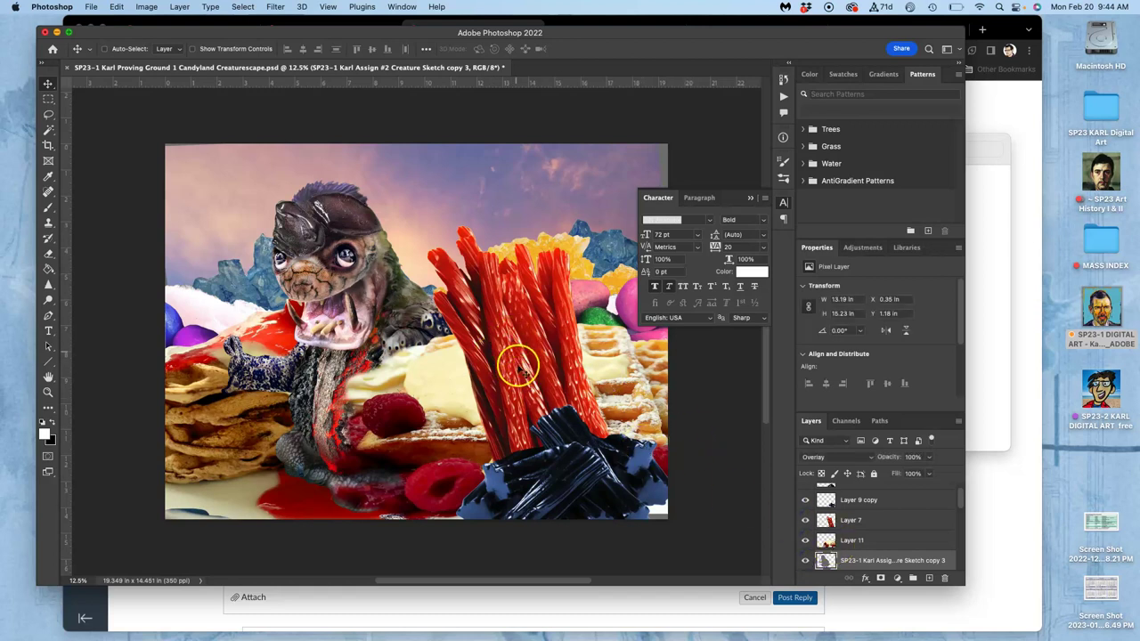
key("super+bracketright")
key("super+bracketright")
key("super+bracketright")
key("super+bracketright")
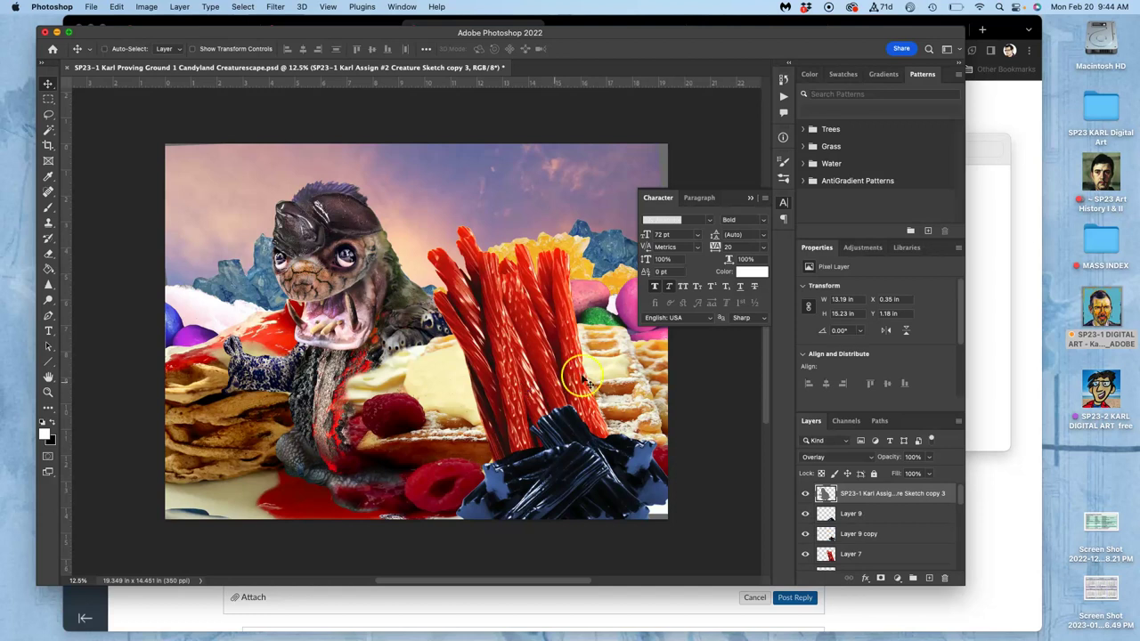
left_click(899, 502)
key("super+bracketleft")
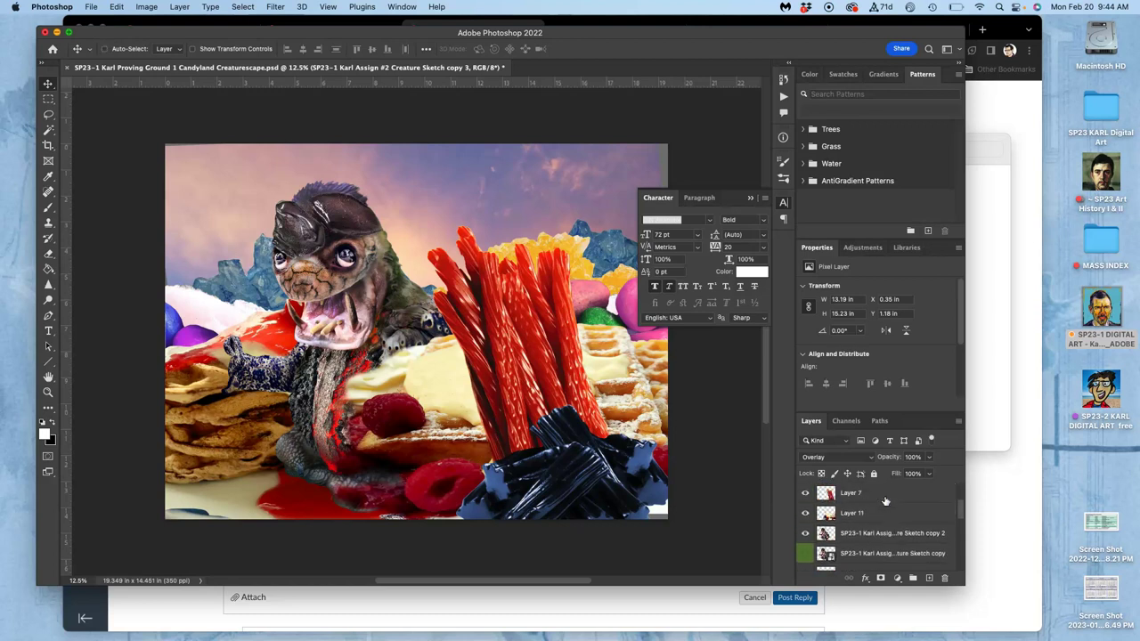
key("super+bracketright")
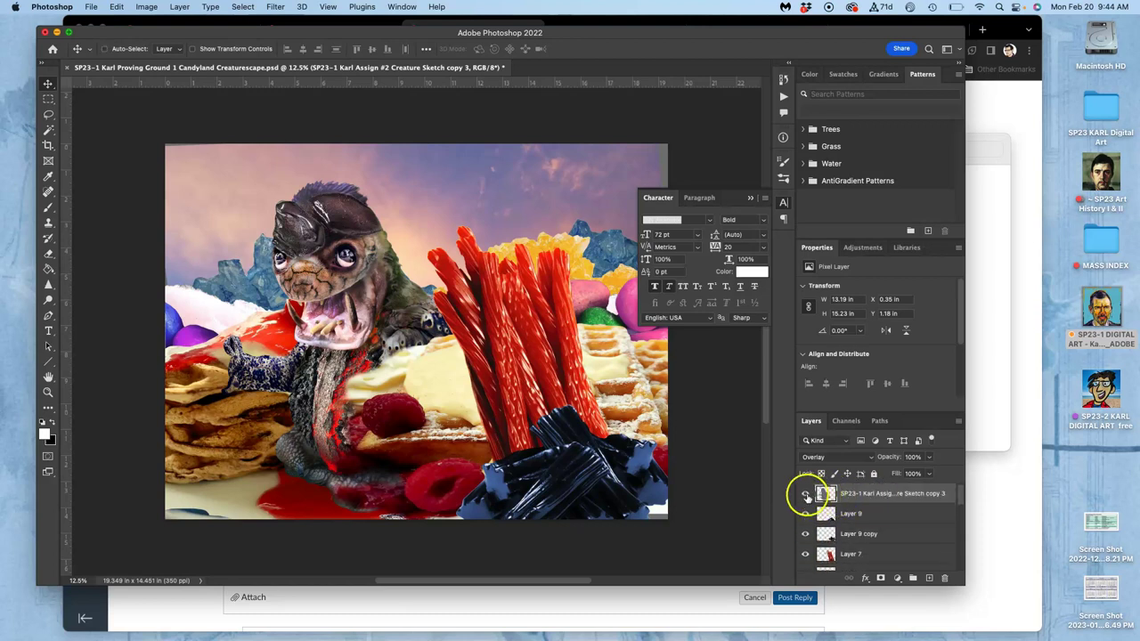
left_click(806, 496)
left_click(806, 495)
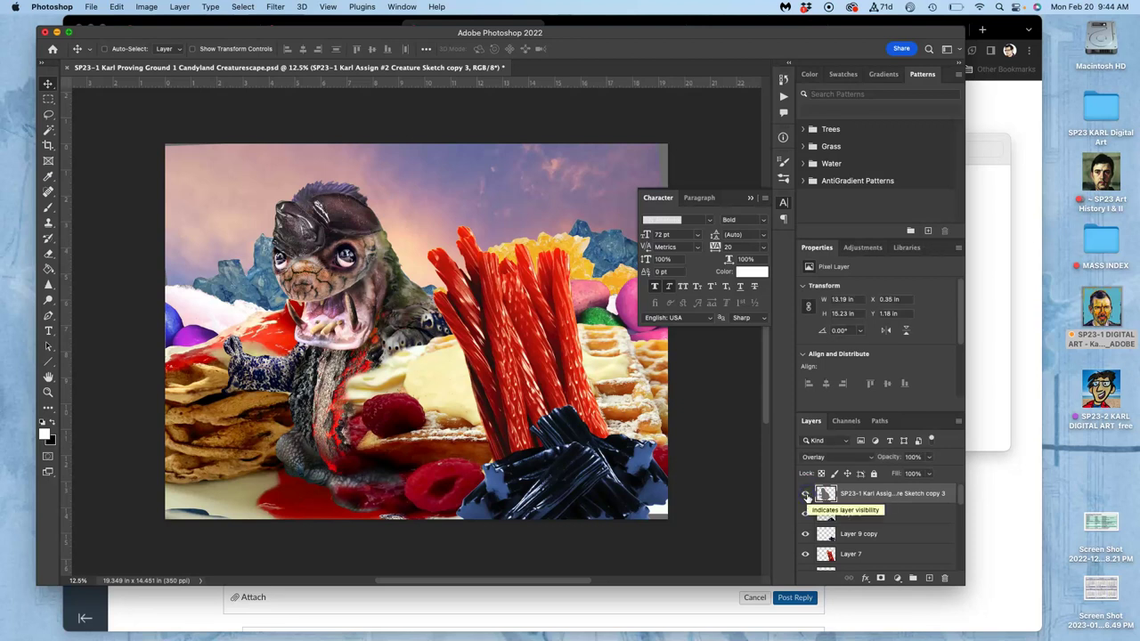
key("super+bracketleft")
key("super+bracketleft")
key("super+bracketleft")
key("super+bracketleft")
key("super+bracketleft")
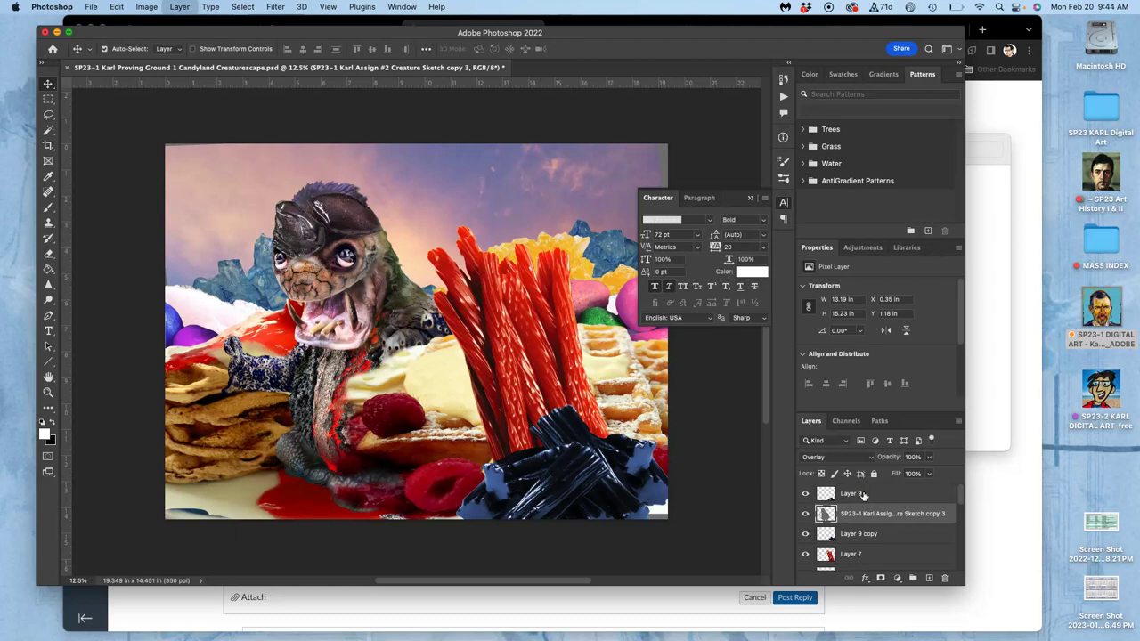
key("super+bracketleft")
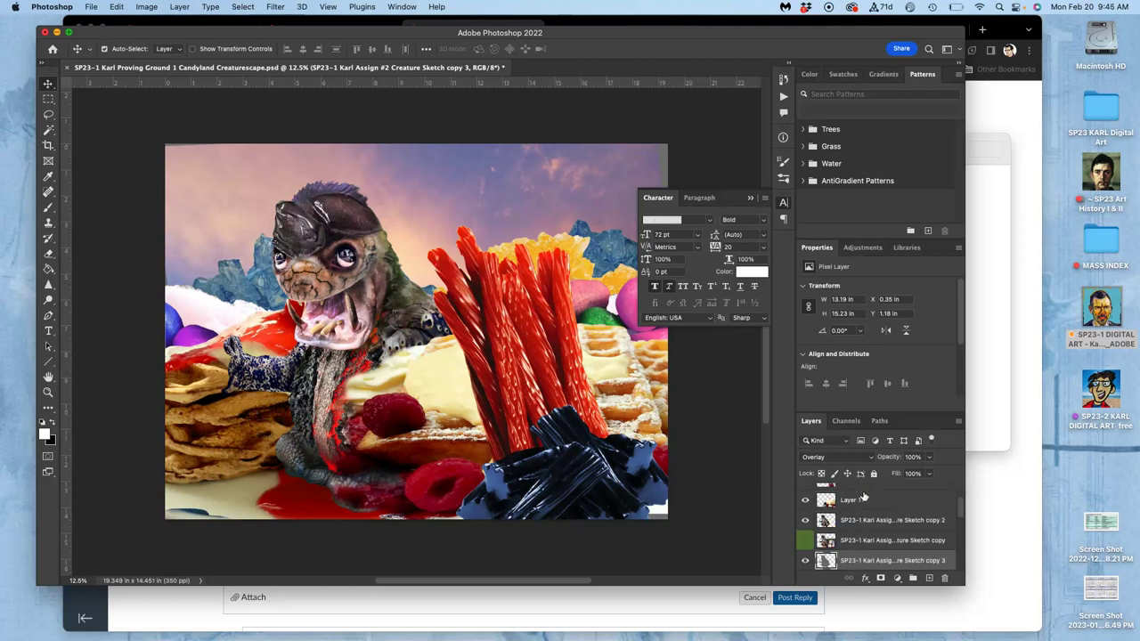
key("super+bracketright")
key("super+bracketright")
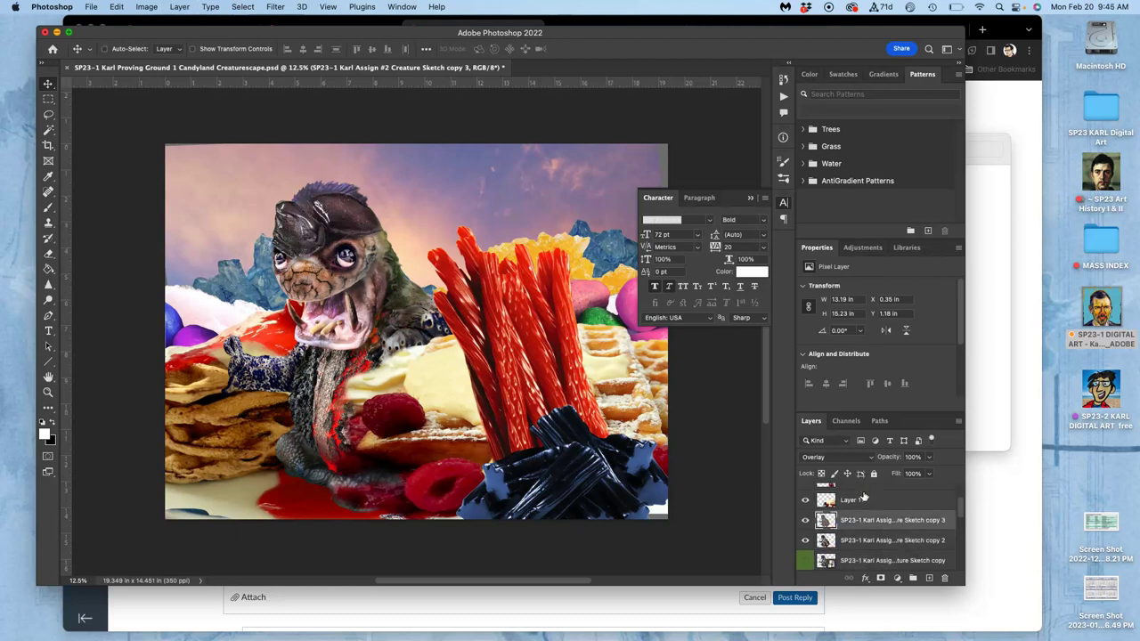
- Hide Sketch copy 3 so the creature from Sketch copy 2 shows
left_click(805, 520)
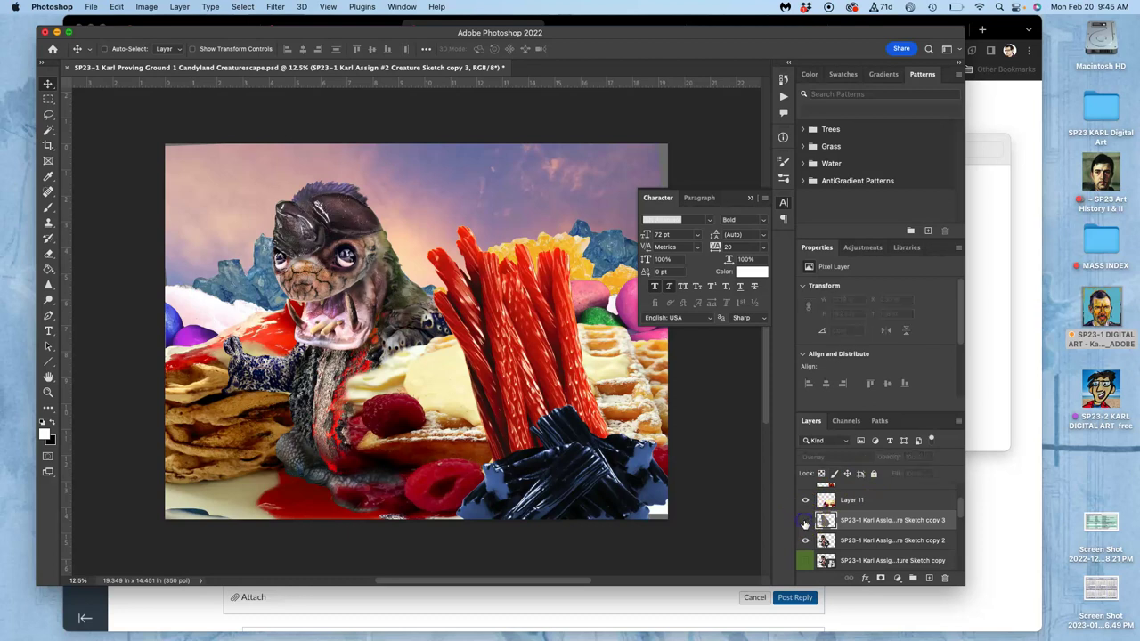
left_click(805, 520)
left_click(804, 520)
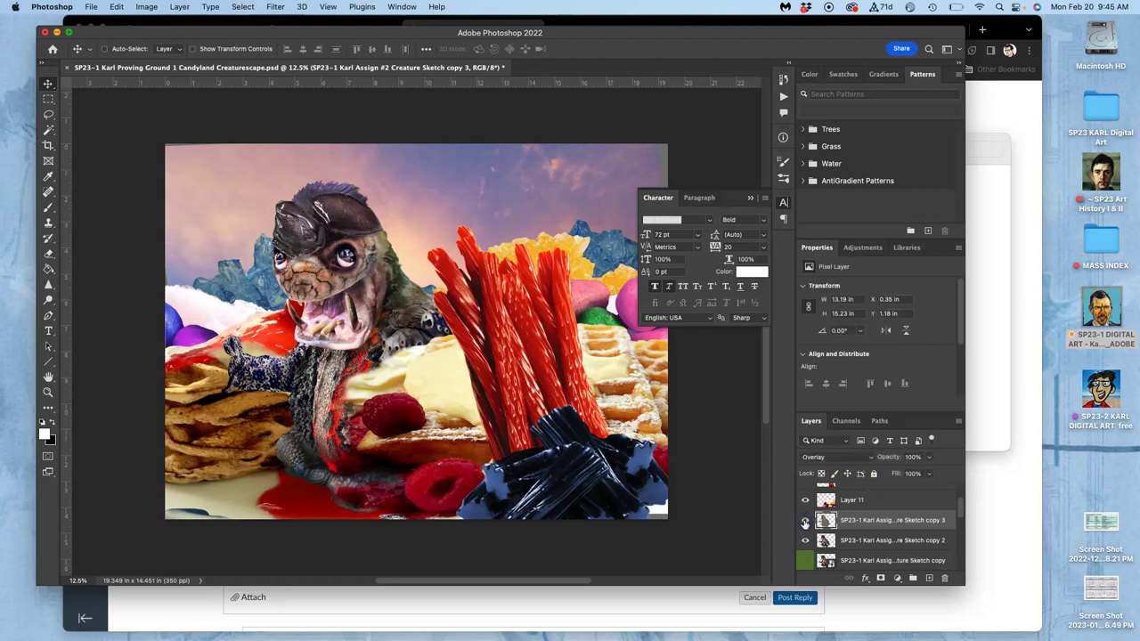
left_click(804, 520)
left_click(804, 540)
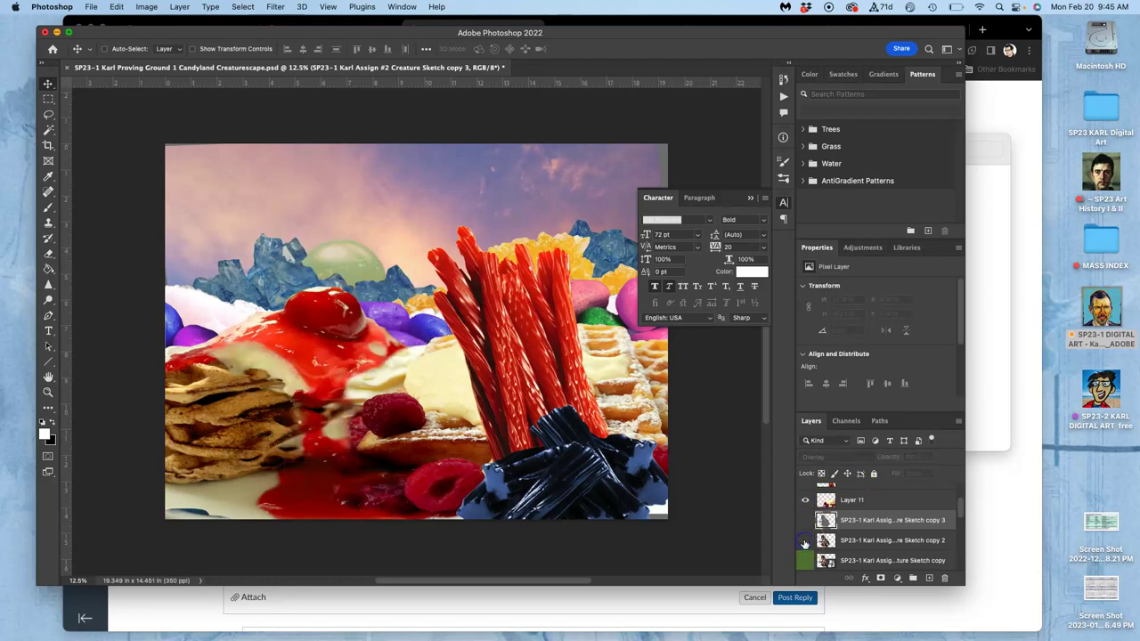
left_click(804, 541)
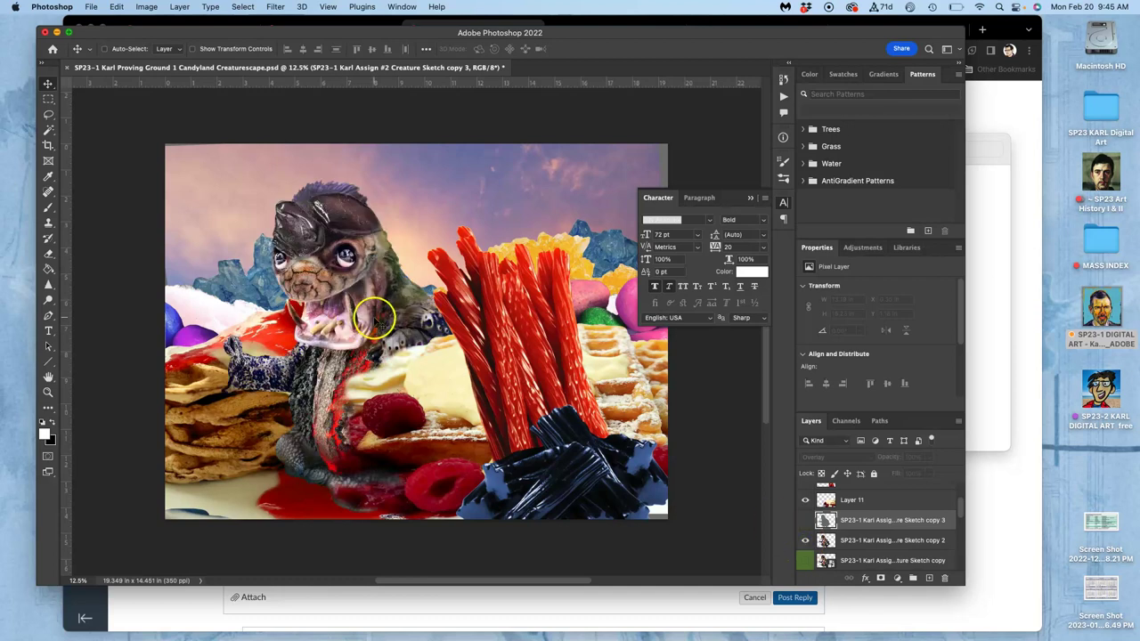
- Preview the creature PNG in the Assignment #2 Fantasy Creature folder, then close it
left_click(1005, 203)
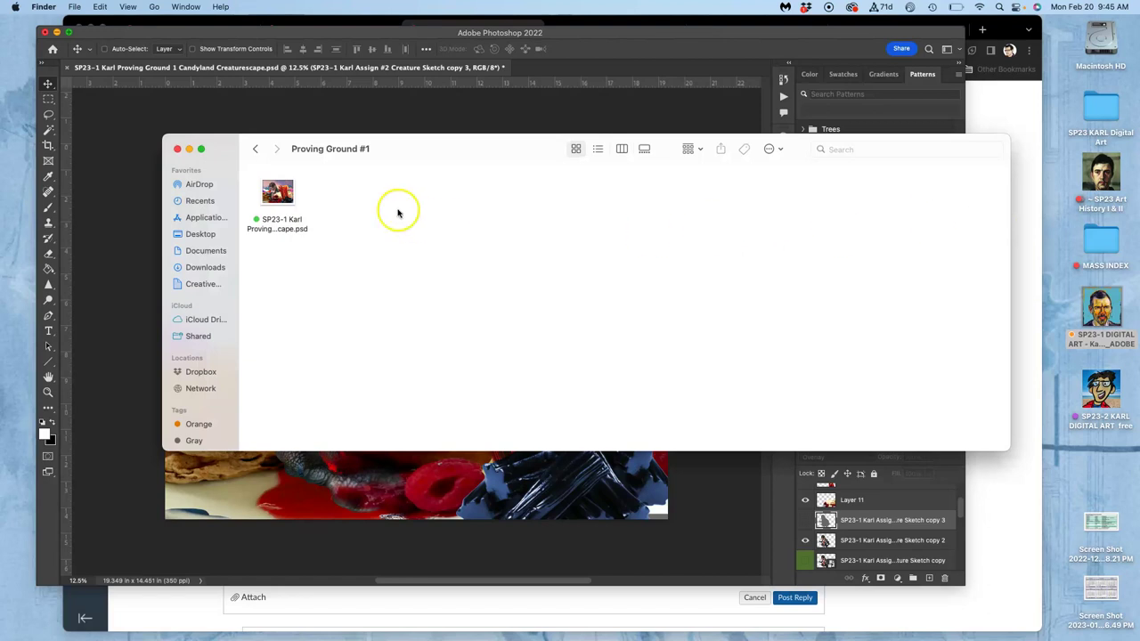
left_click(256, 151)
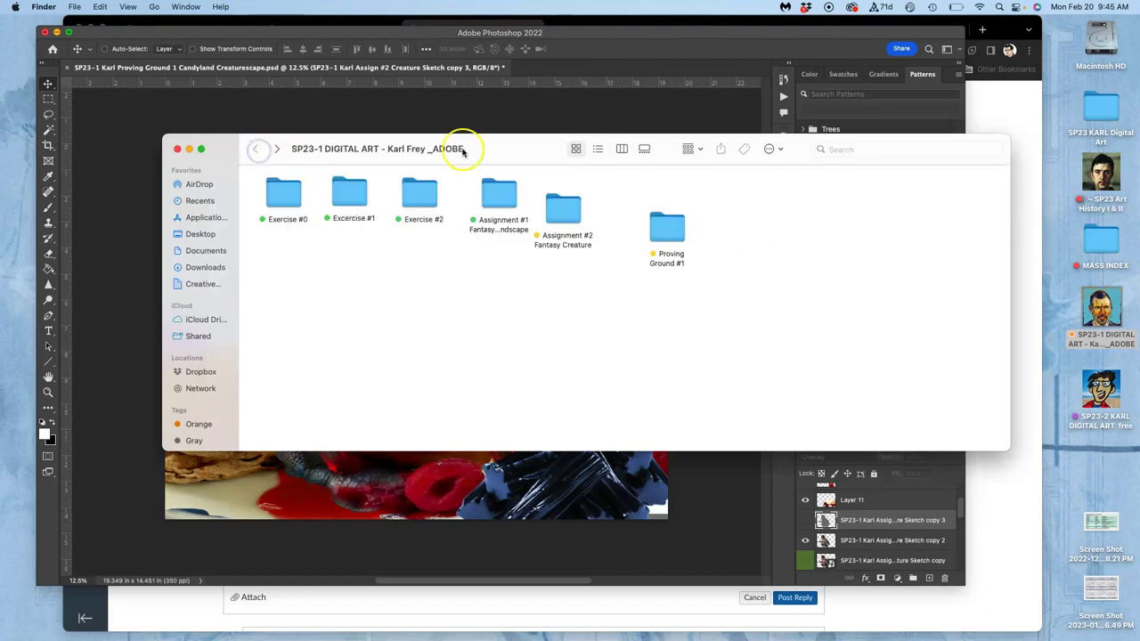
double_click(560, 206)
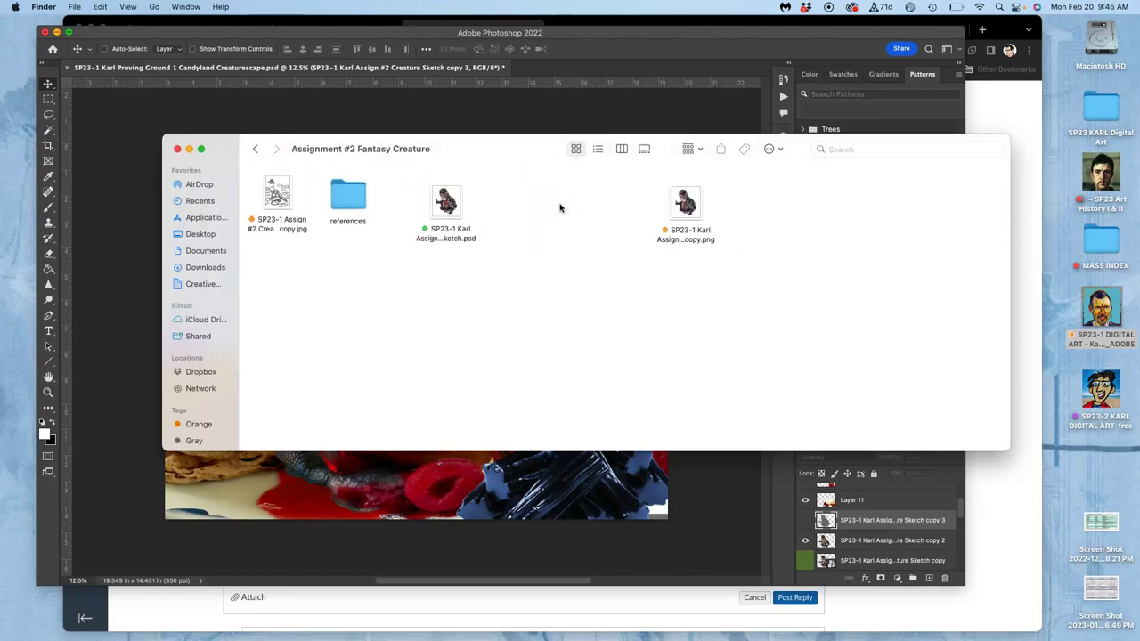
left_click(692, 207)
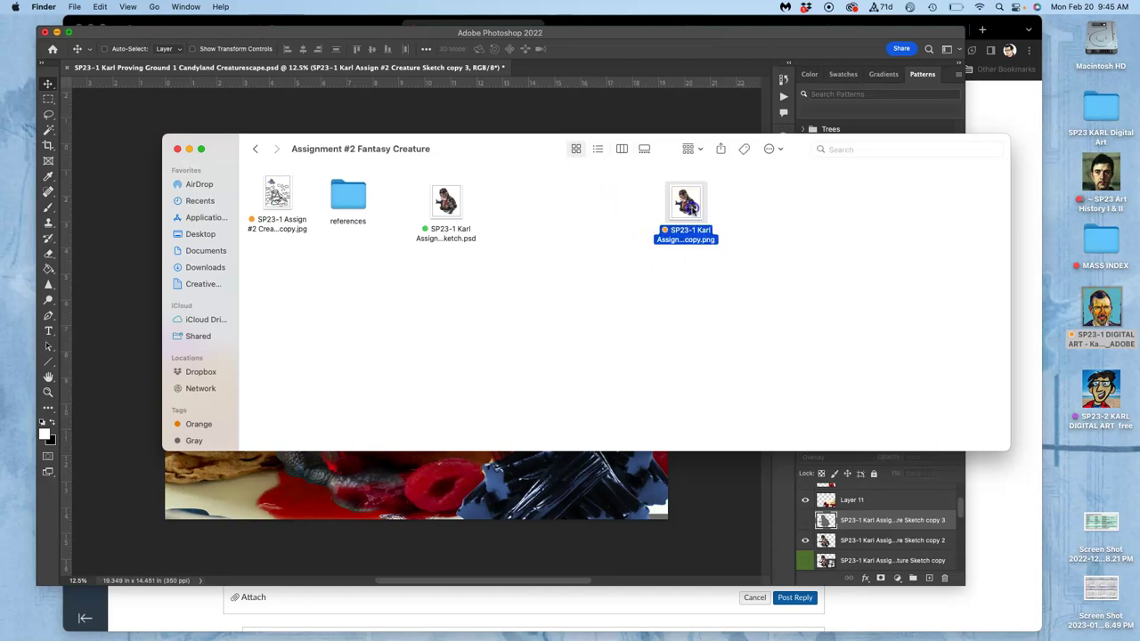
double_click(692, 206)
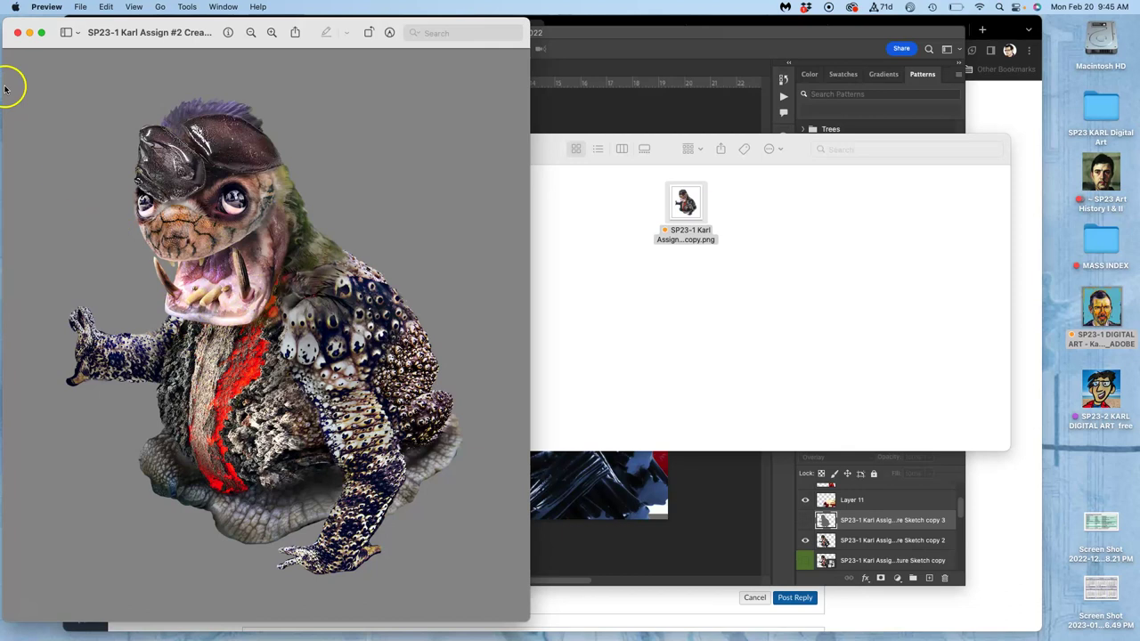
left_click(17, 32)
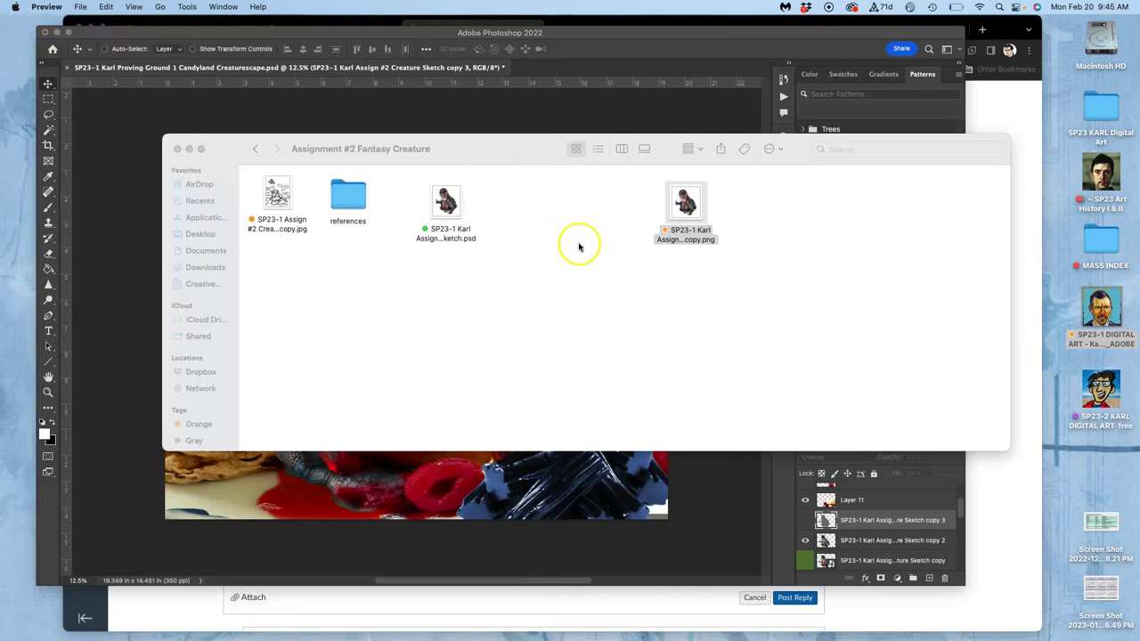
- Try tagging Assignment #2 green, dismiss the error, and reopen Proving Ground #1
left_click(258, 150)
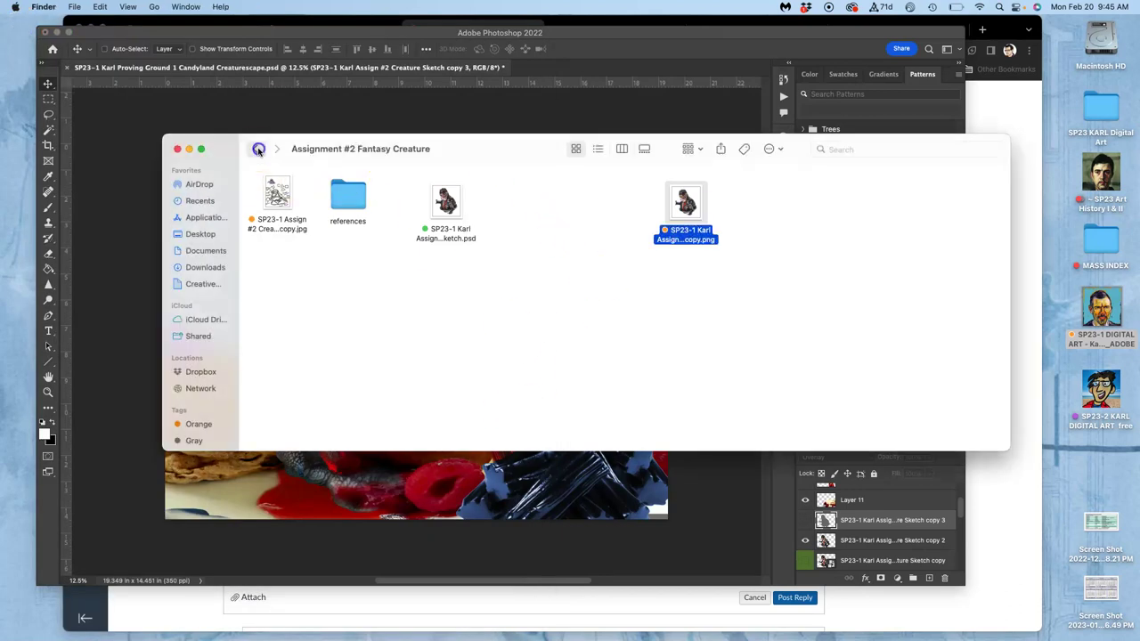
left_click(256, 149)
right_click(562, 206)
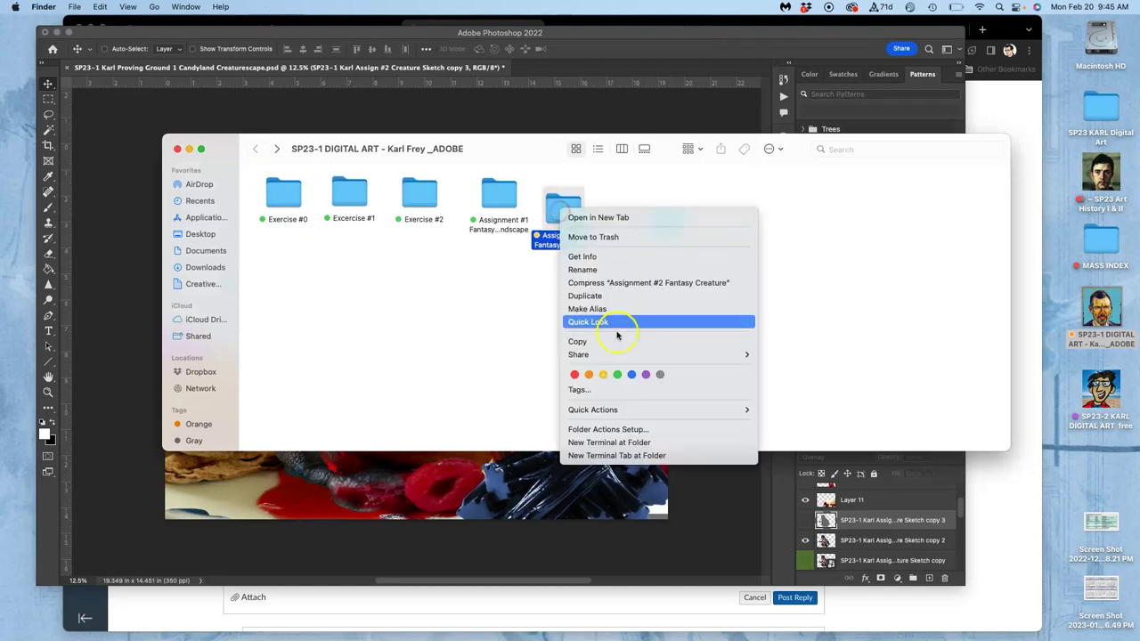
left_click(618, 374)
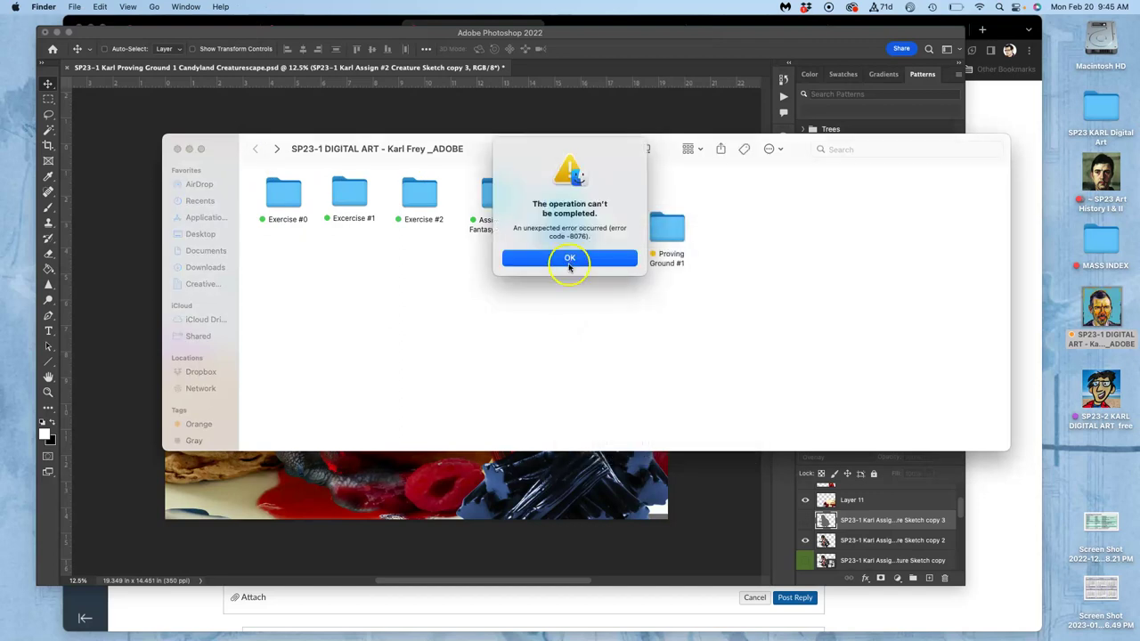
left_click(570, 259)
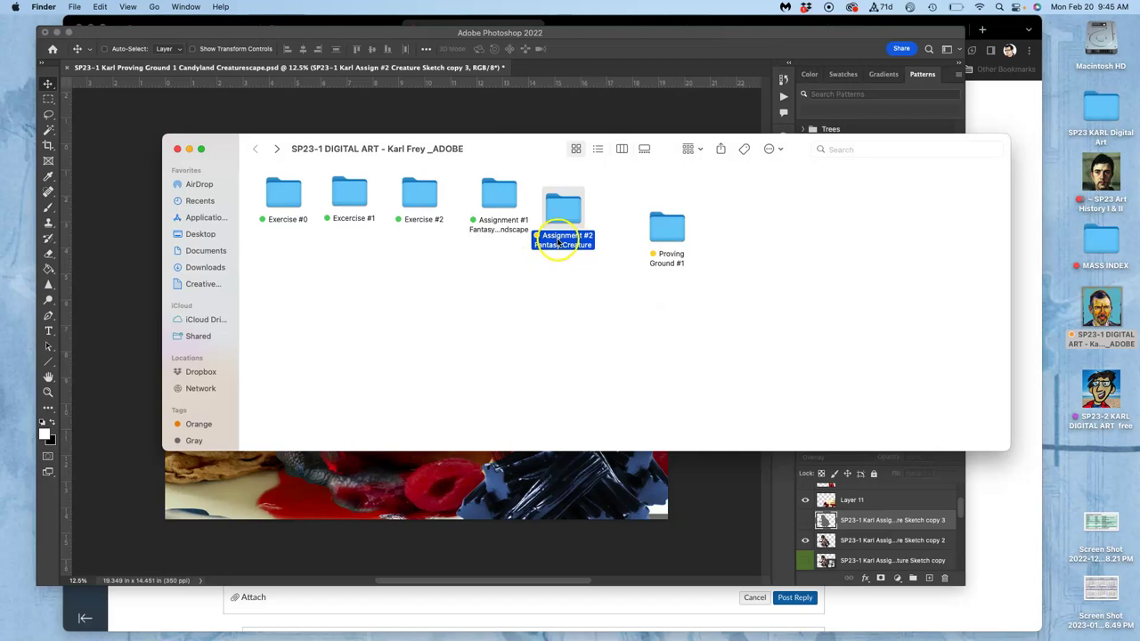
left_click(555, 276)
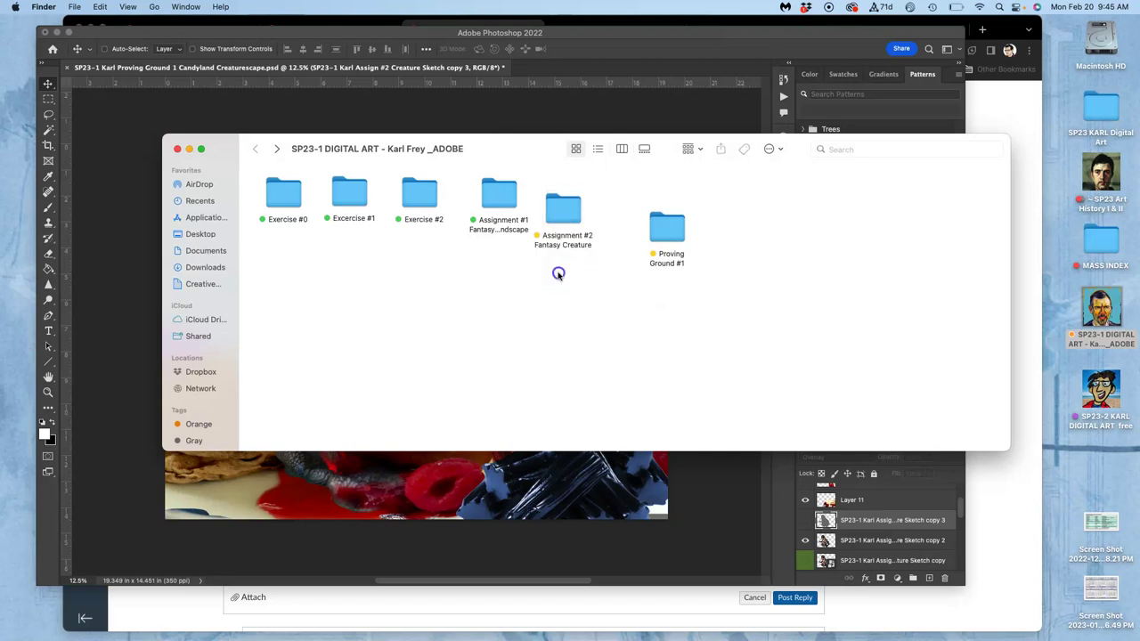
double_click(662, 228)
- Show the Creature Sketch copy layer, hide Sketch copy 2, and select Sketch copy
left_click(387, 464)
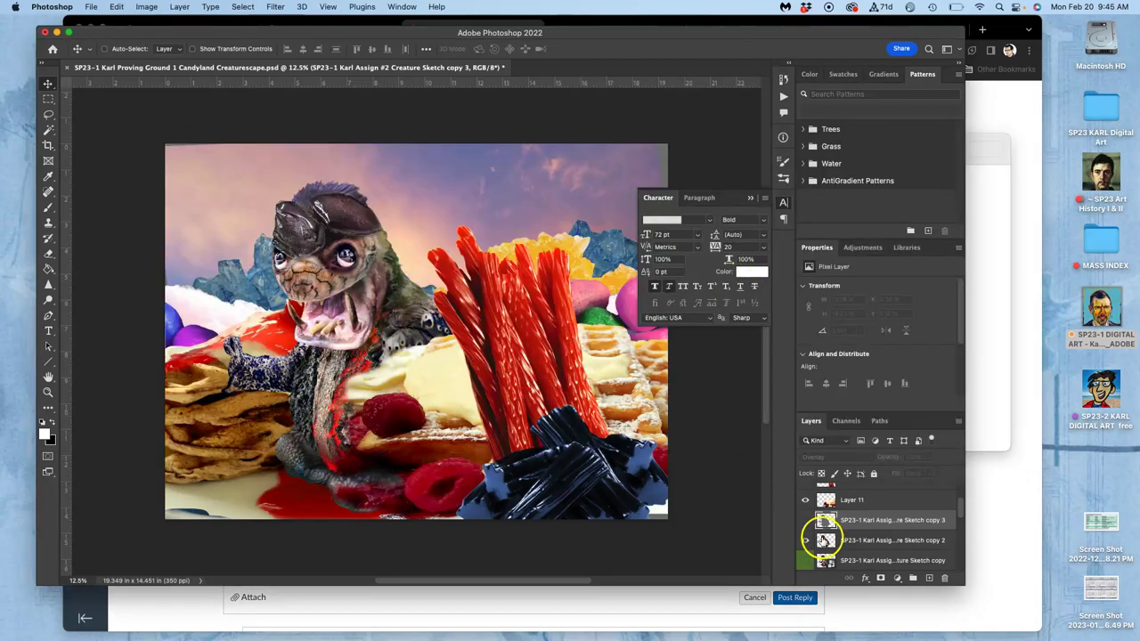
left_click(805, 541)
left_click(805, 541)
scroll(806, 540, "down", 1)
left_click(805, 532)
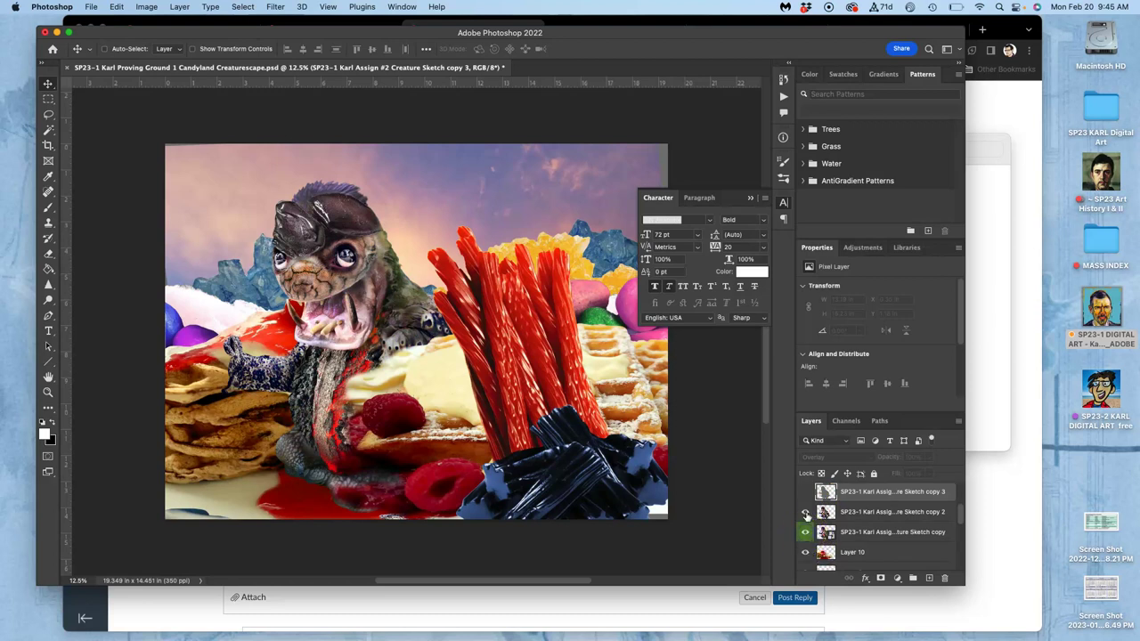
left_click(806, 514)
left_click(853, 532)
- Transform the creature to about -3.69° rotation and 99% scale, shifted down-left
key("super+t")
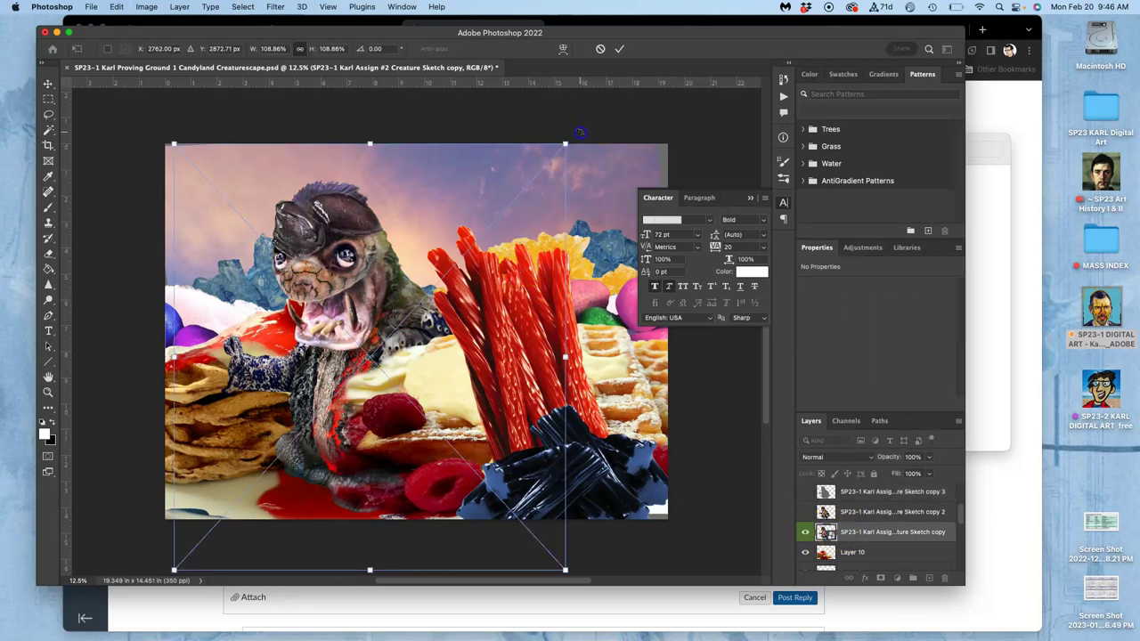
left_click_drag(591, 122, 472, 186)
left_click_drag(317, 310, 328, 289)
left_click(403, 311)
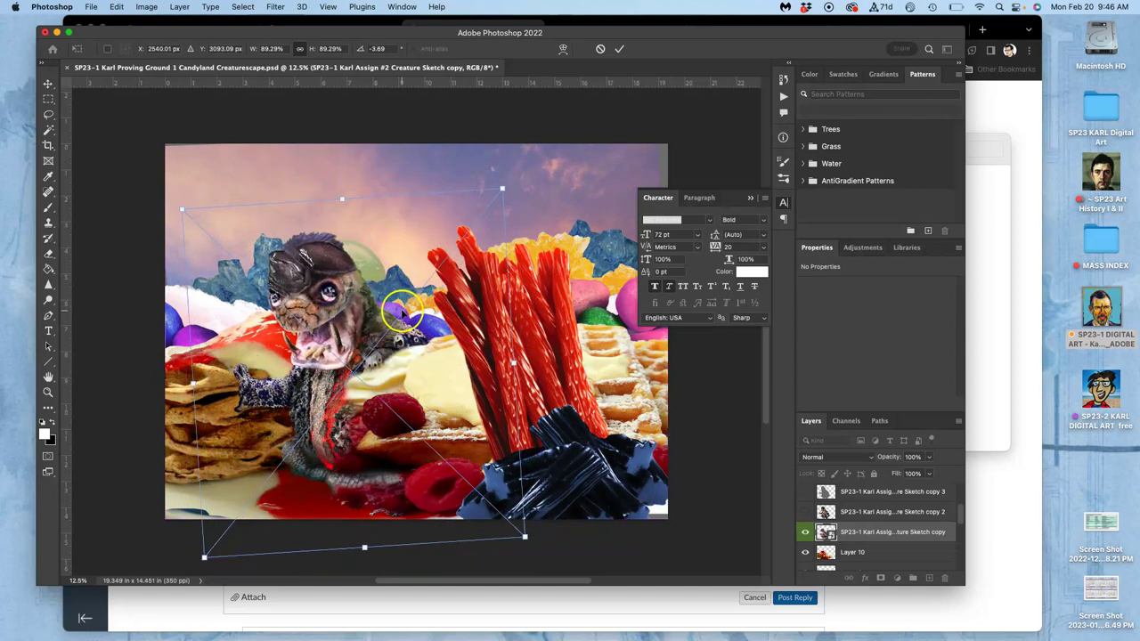
left_click_drag(502, 188, 530, 154)
left_click_drag(394, 229, 389, 239)
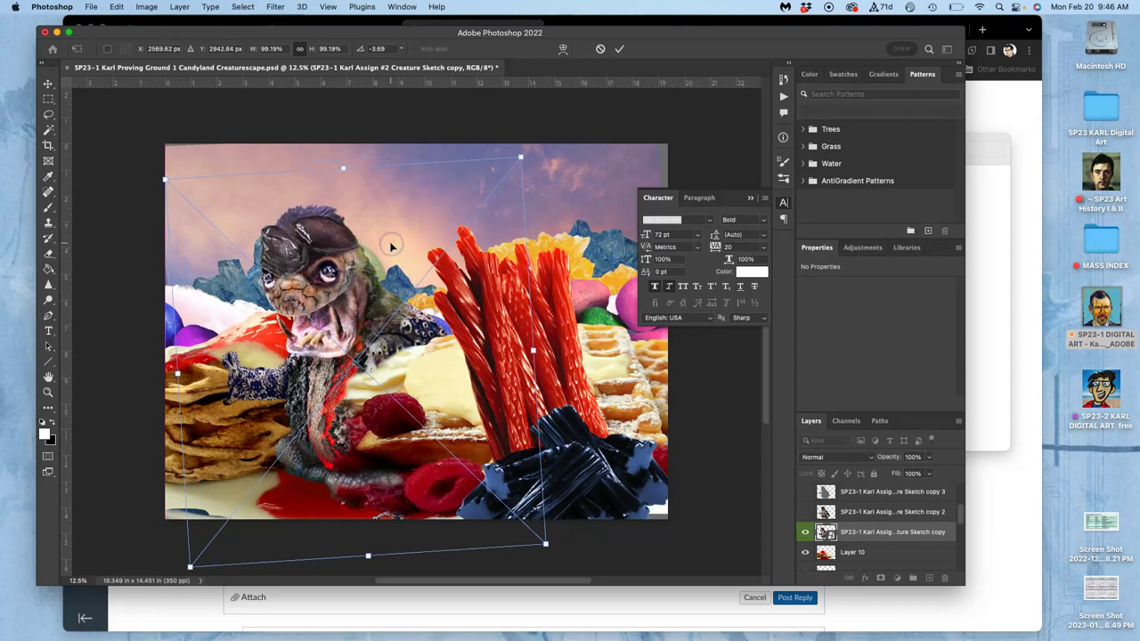
key("Return")
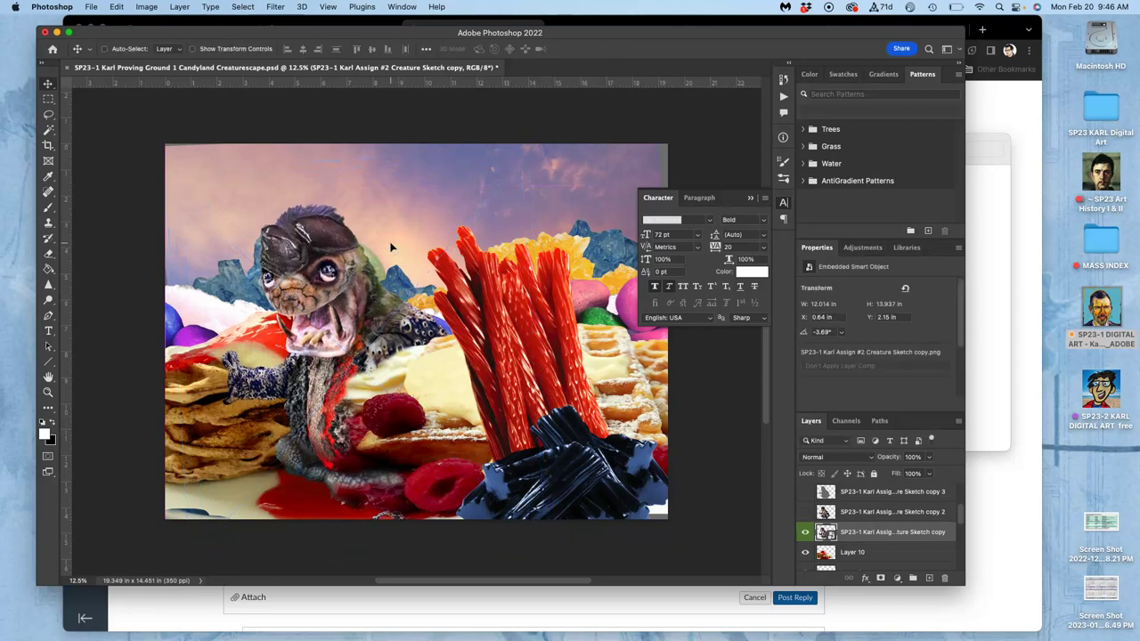
- Delete the extra Creature Sketch copy 2 layer
left_click(806, 512)
left_click(804, 533)
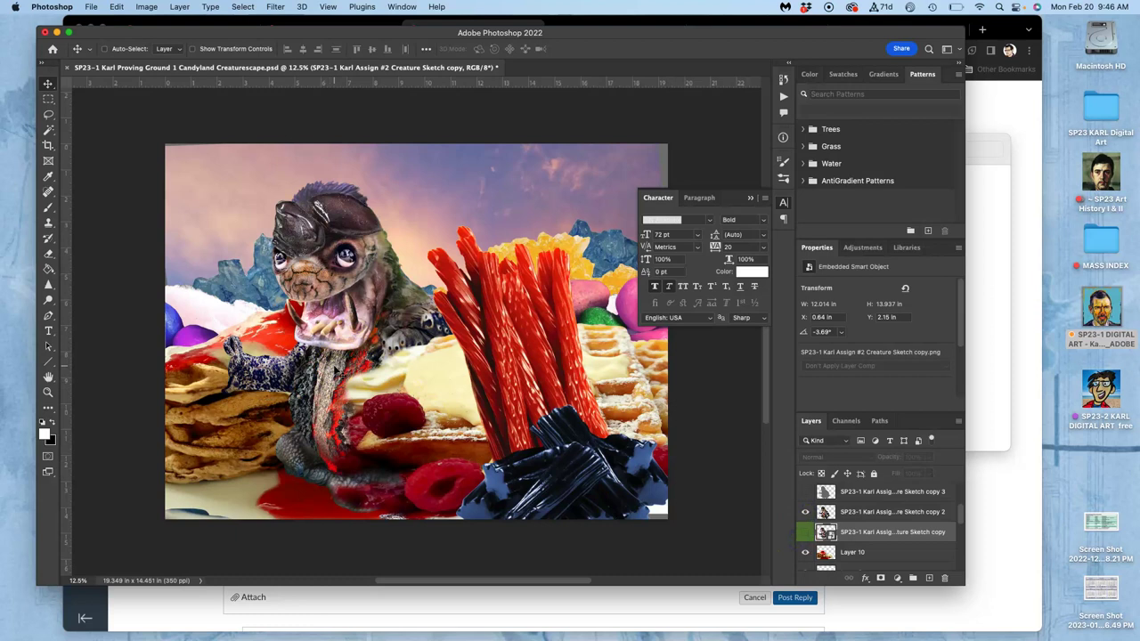
left_click(805, 512)
left_click(868, 514)
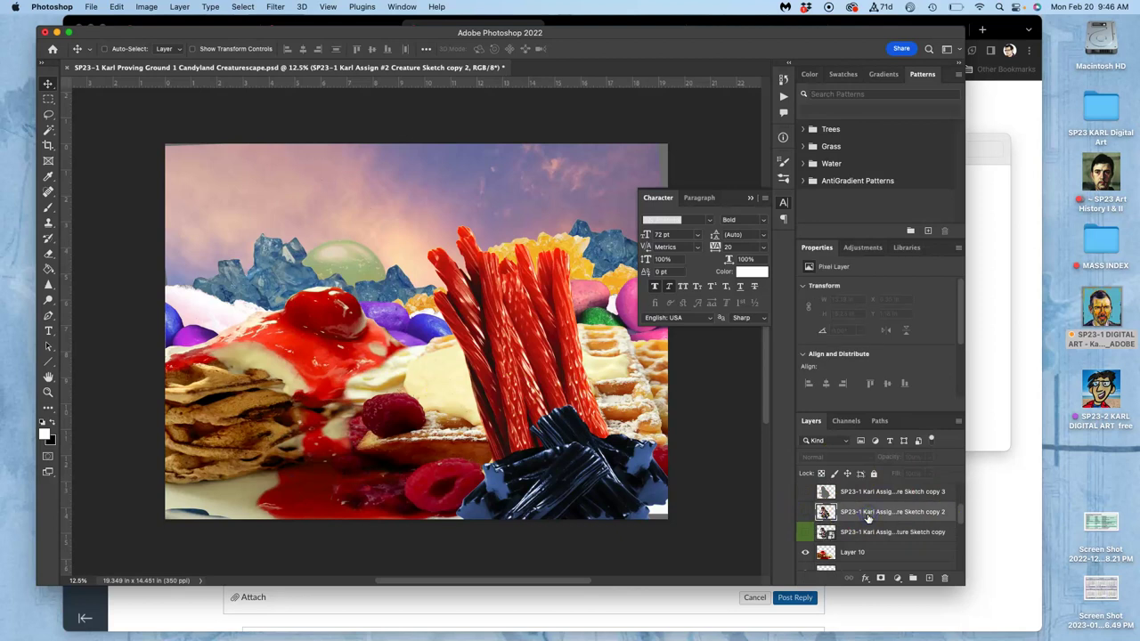
key("Delete")
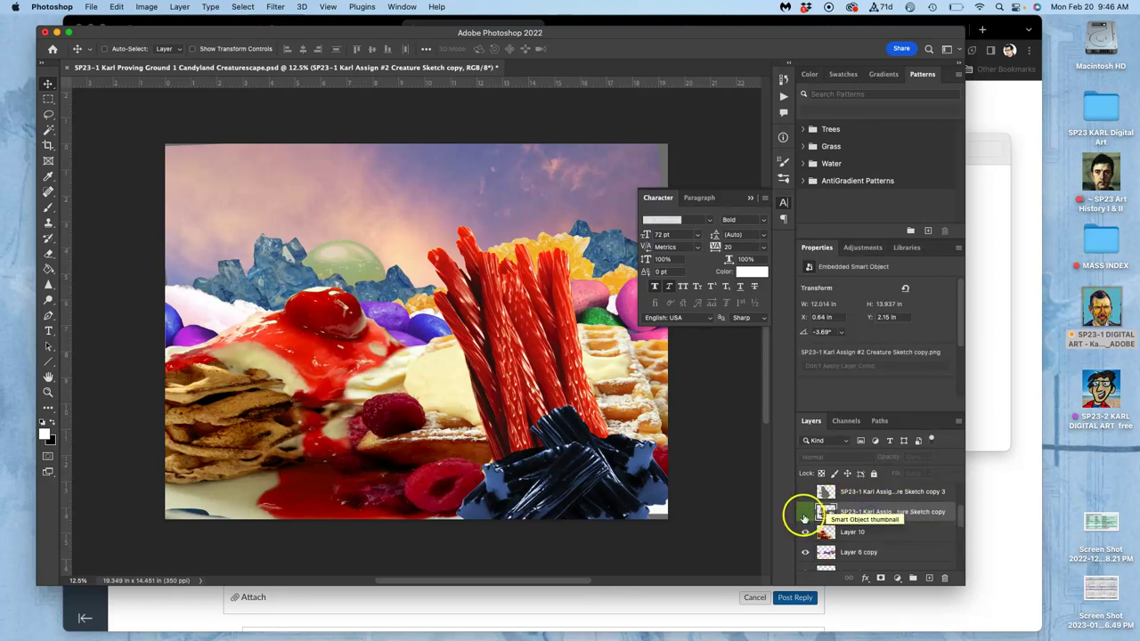
- Move the creature up and left, fine-tuning with arrow-key nudges
left_click(805, 512)
left_click_drag(357, 337, 327, 323)
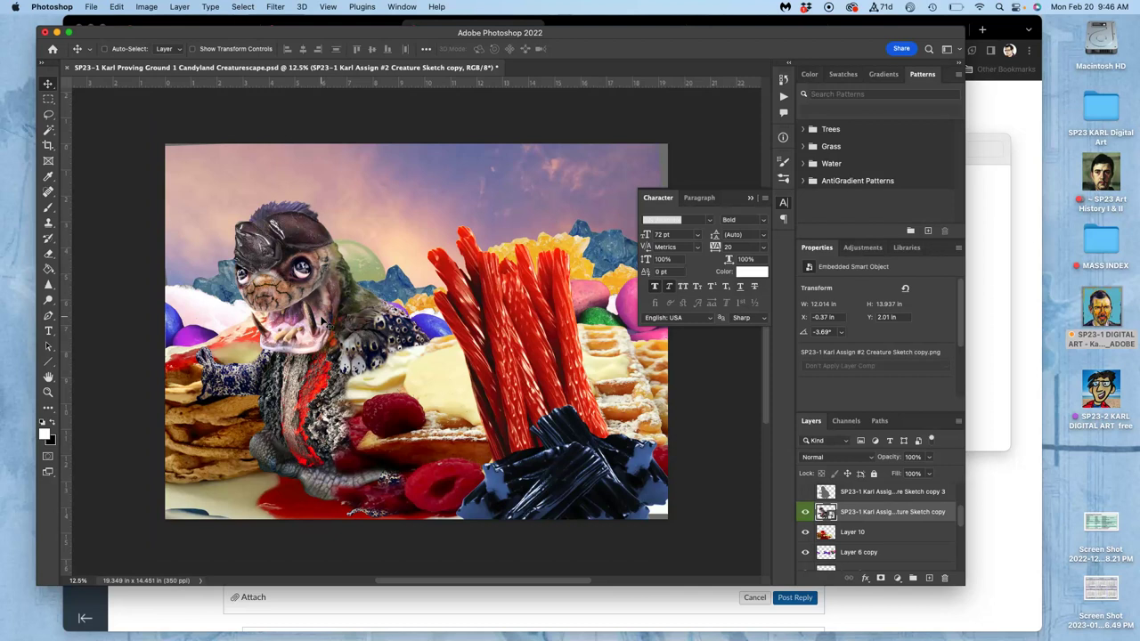
key("shift+Up")
key("shift+Up")
key("shift+Up")
key("shift+Up")
key("shift+Up")
key("shift+Up")
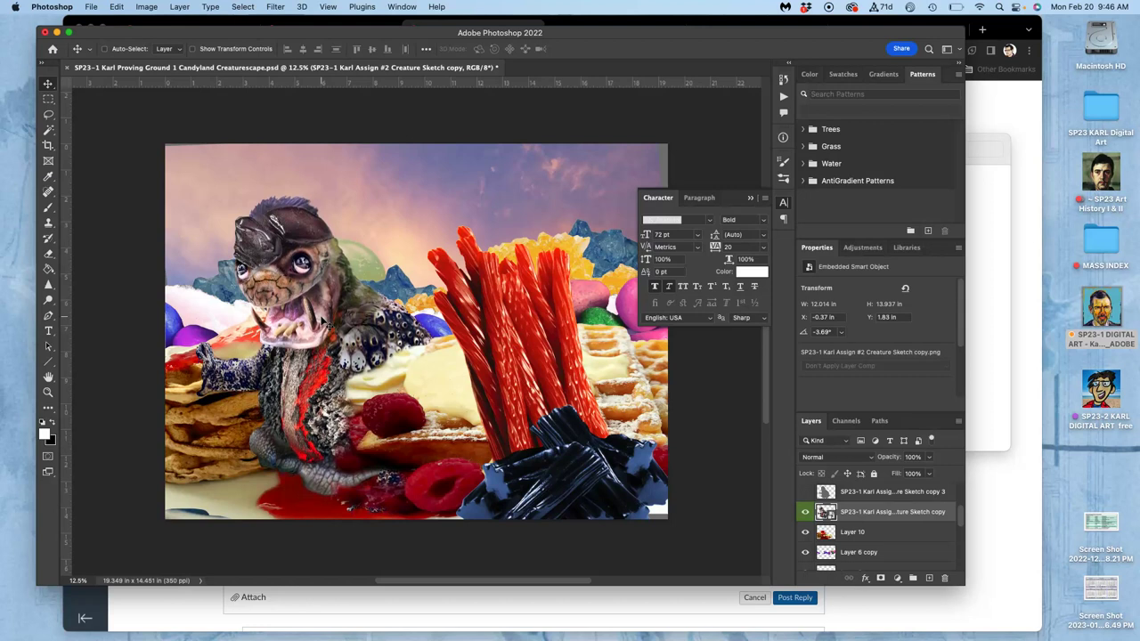
key("Down")
key("Down")
key("Down")
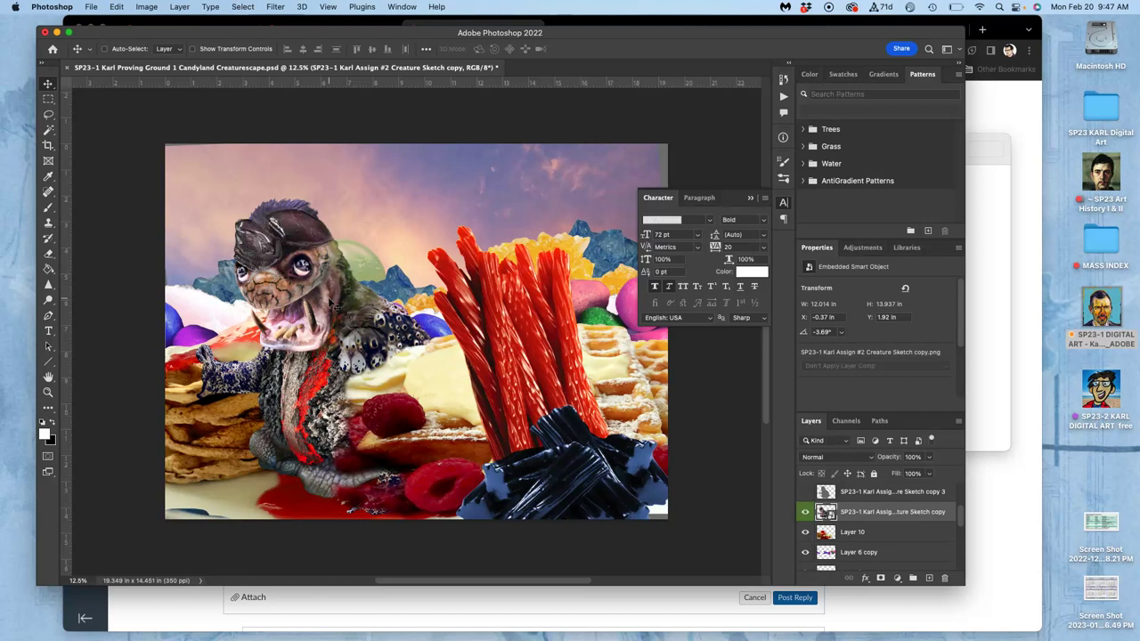
- Duplicate the creature layer and hide the original
left_click(851, 513)
key("super+j")
left_click(804, 530)
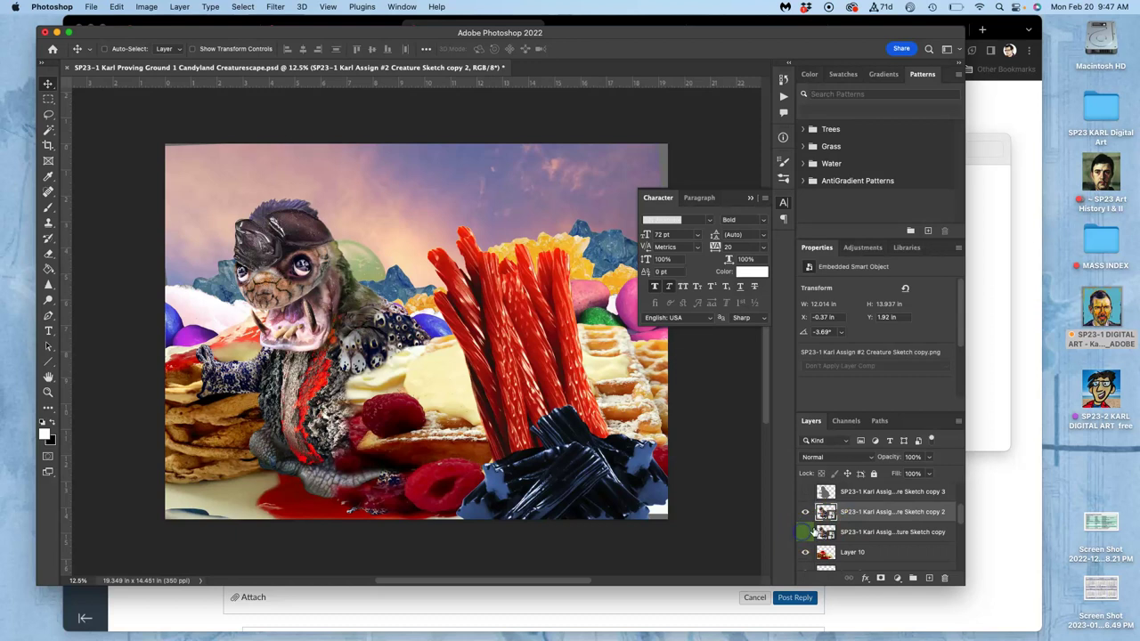
- Rasterize the duplicate creature layer, move it to the top, and shift it down-right
right_click(855, 510)
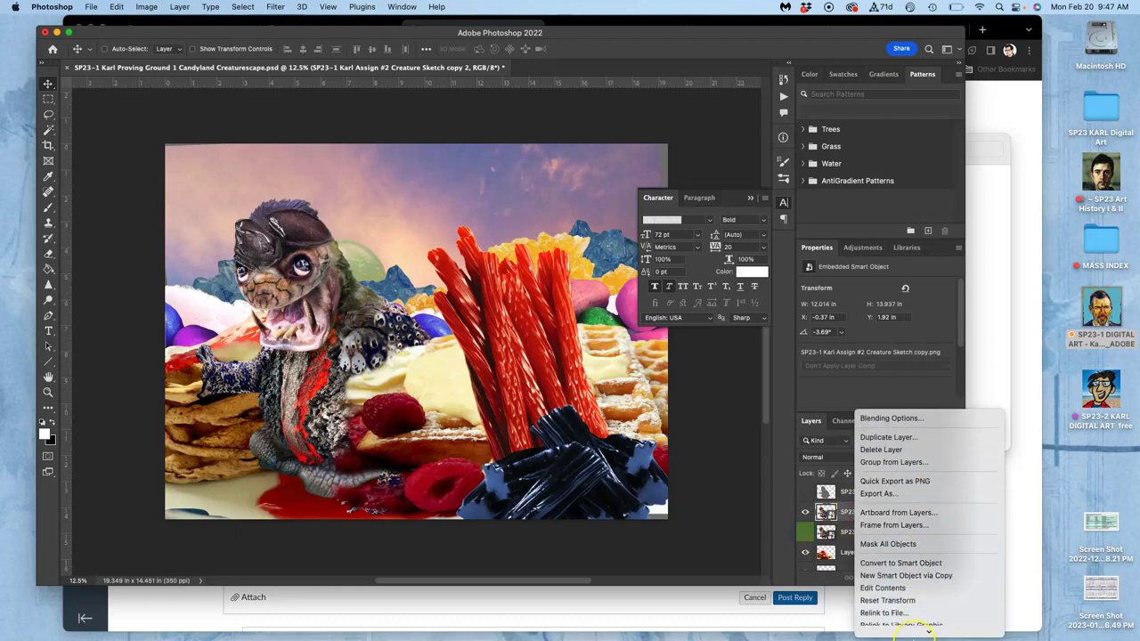
mouse_move(927, 628)
left_click(898, 494)
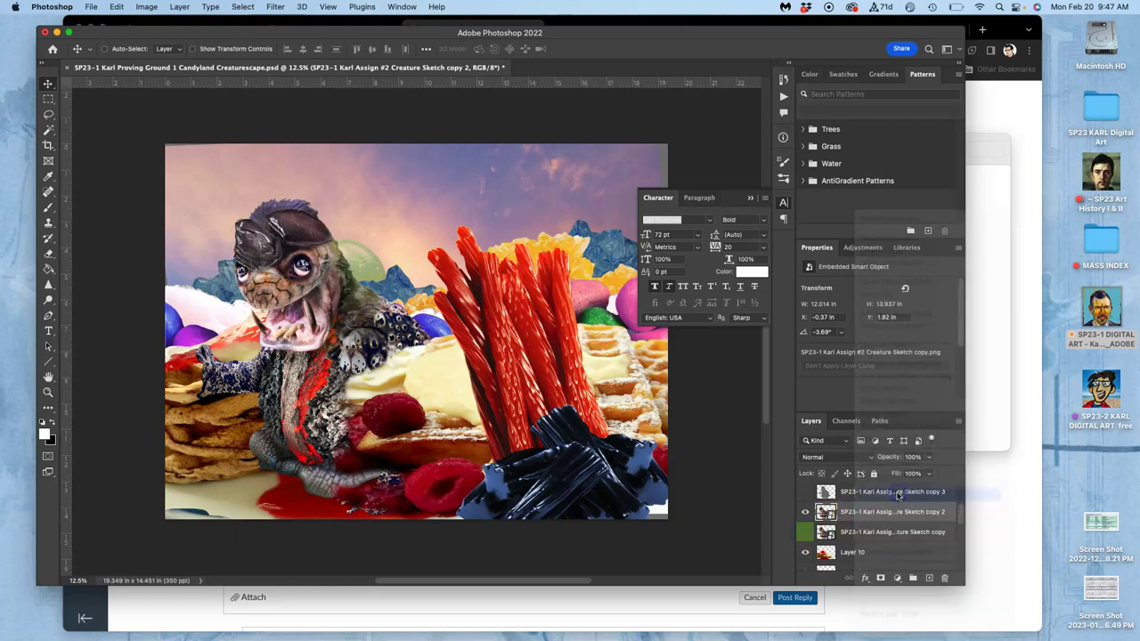
left_click_drag(836, 517, 839, 495)
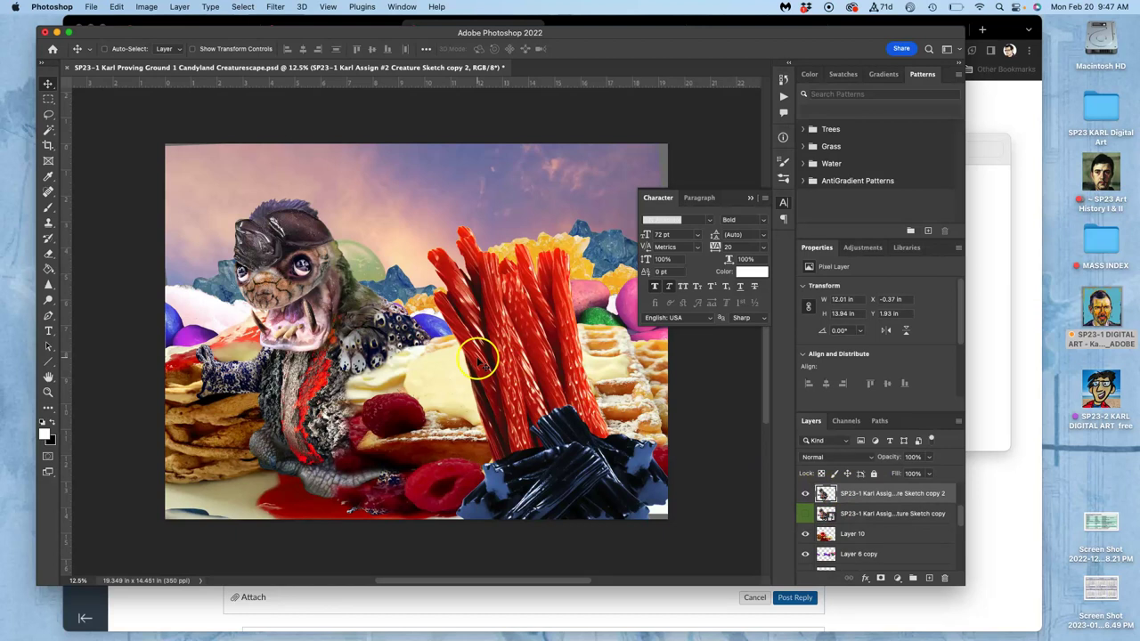
mouse_move(364, 323)
left_mouse_down()
mouse_move(424, 402)
mouse_move(409, 377)
left_mouse_up()
mouse_move(359, 323)
left_mouse_down()
mouse_move(417, 353)
mouse_move(373, 410)
mouse_move(312, 428)
mouse_move(348, 350)
left_mouse_up()
scroll(347, 350, "up", 3)
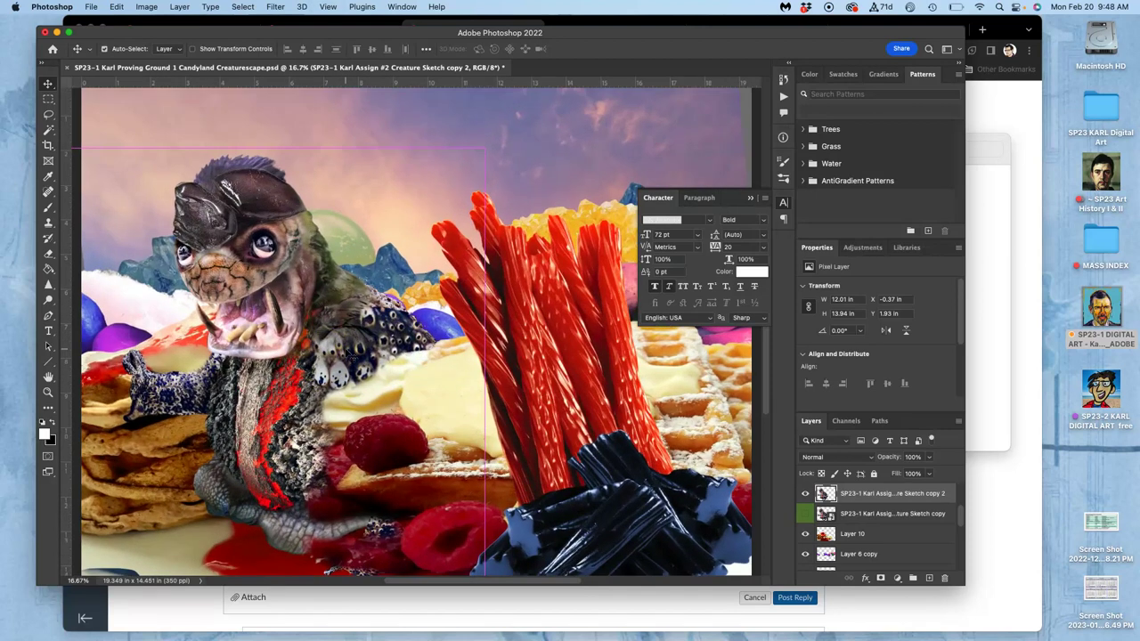
scroll(347, 350, "down", 3)
scroll(347, 350, "up", 1)
left_click_drag(448, 374, 447, 376)
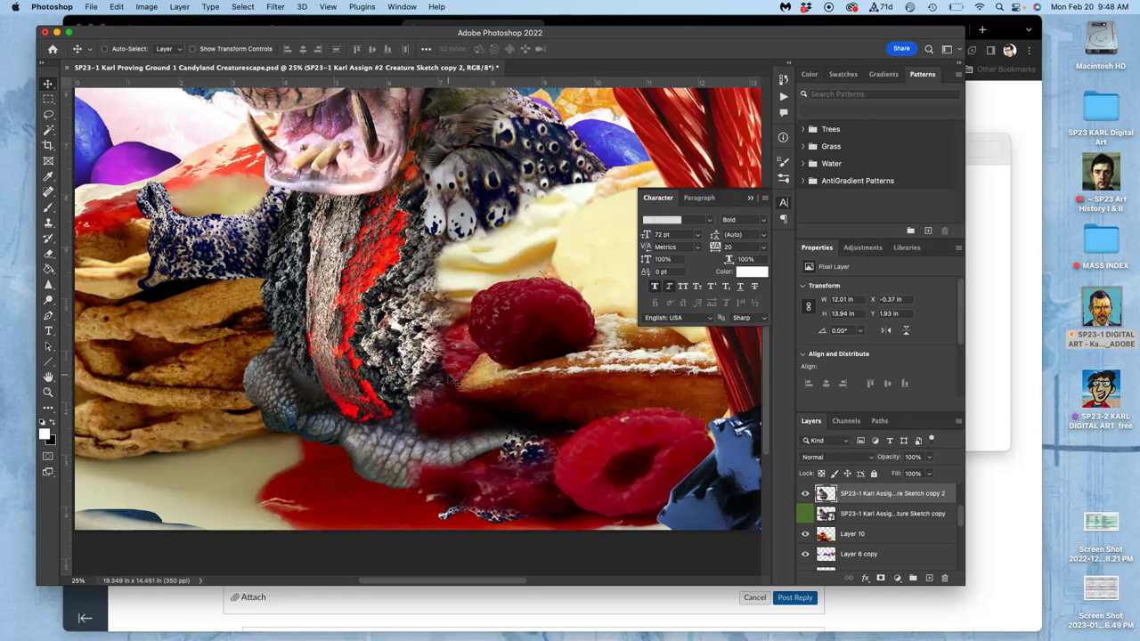
scroll(450, 379, "up", 3)
scroll(450, 379, "right", 2)
left_click(392, 267)
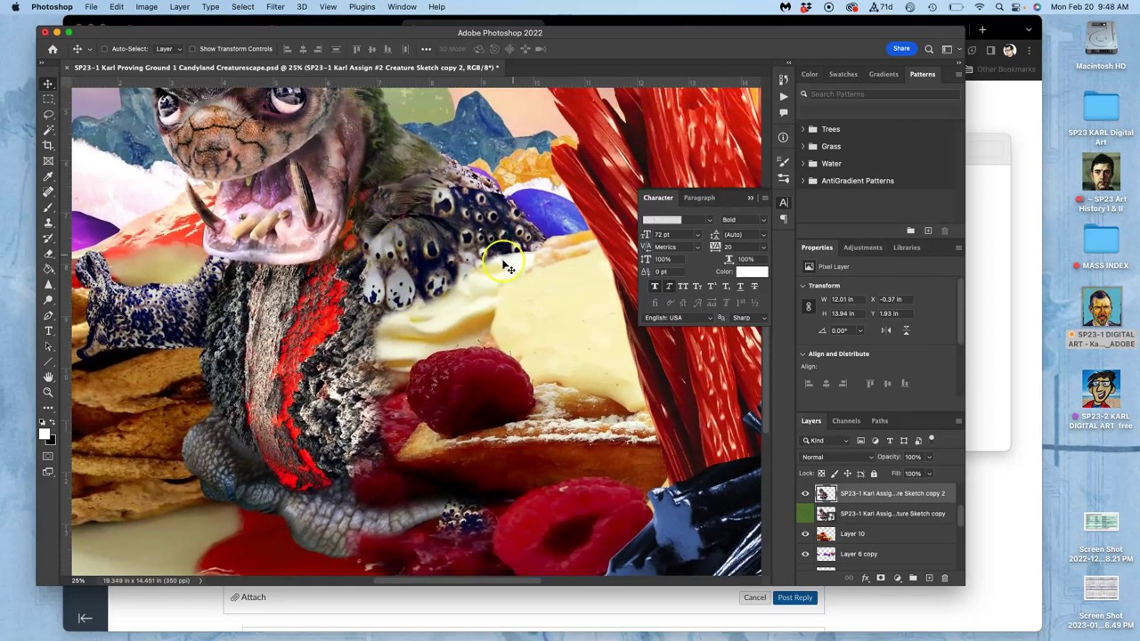
scroll(450, 305, "down", 2)
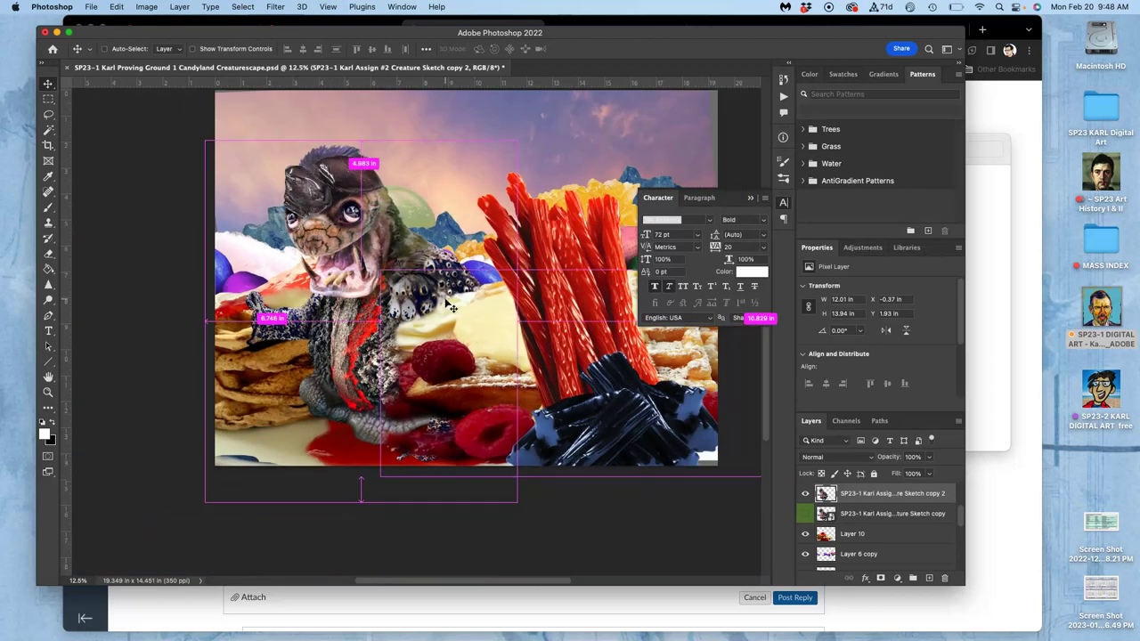
scroll(450, 306, "up", 3)
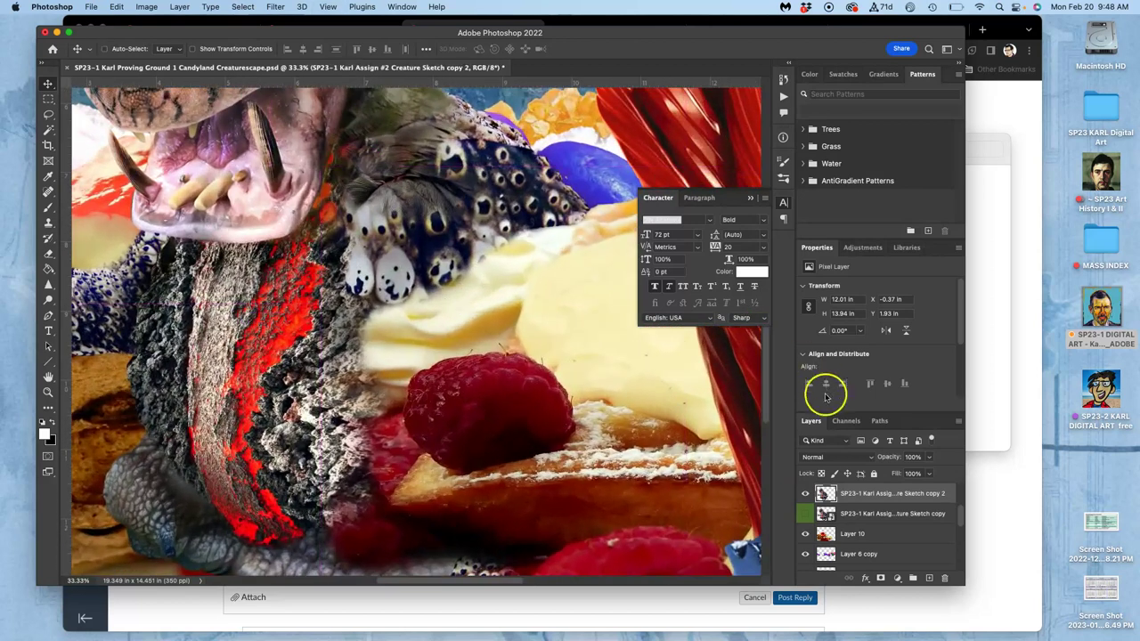
left_click(805, 494)
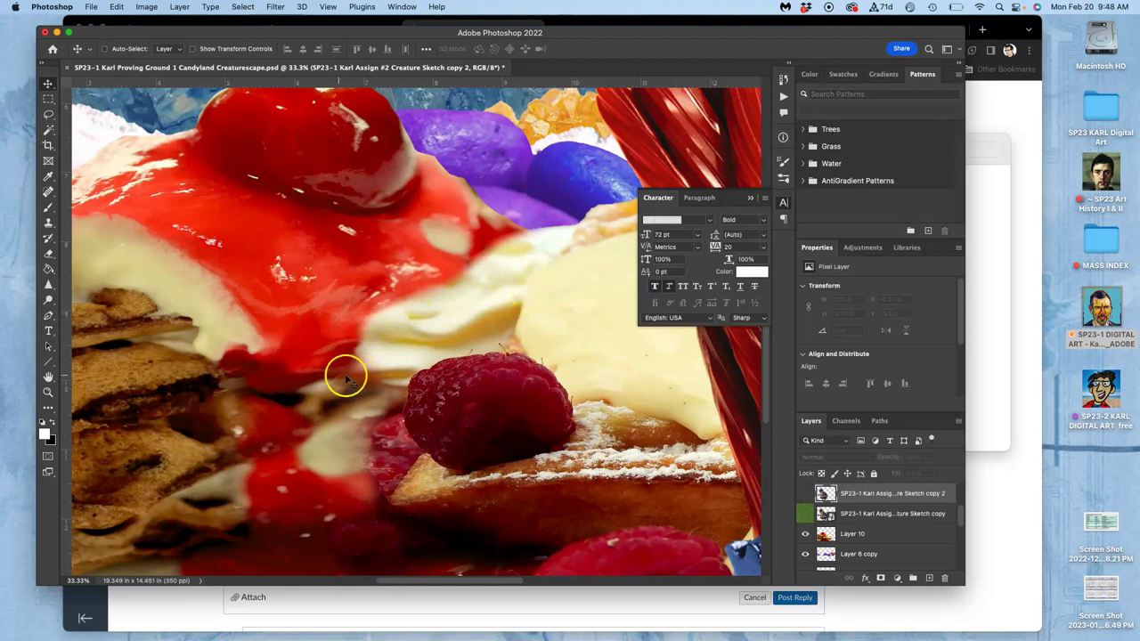
key("super+z")
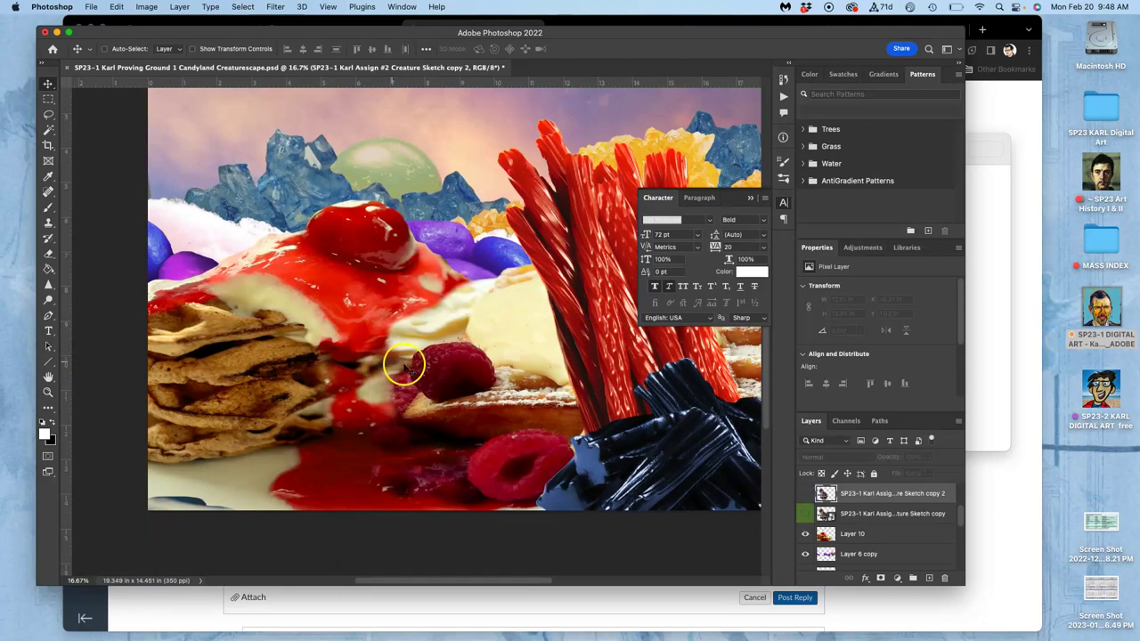
left_click(805, 494)
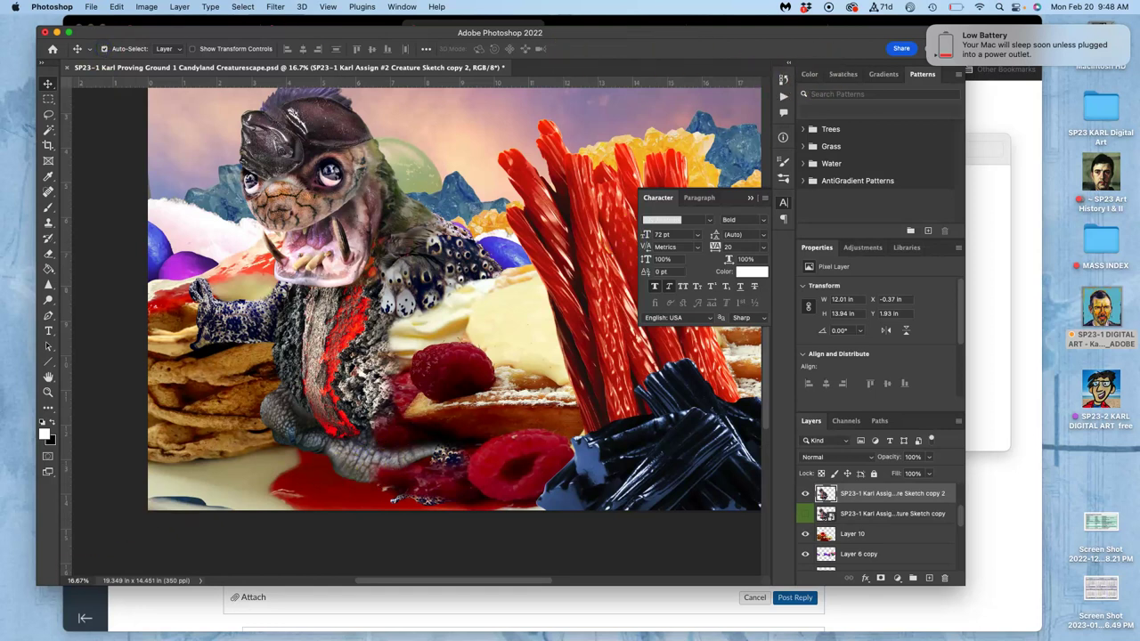
- Paste in new Layer 11 at the top of the stack and check its content
key("super+v")
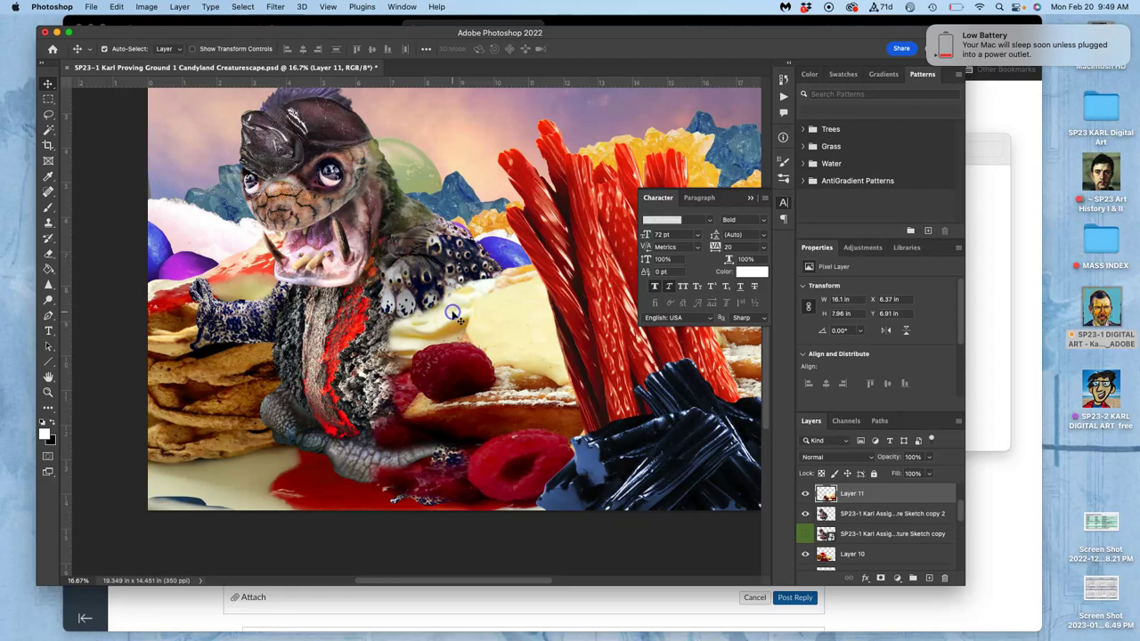
left_click(807, 494)
left_click(808, 495)
left_click(807, 495)
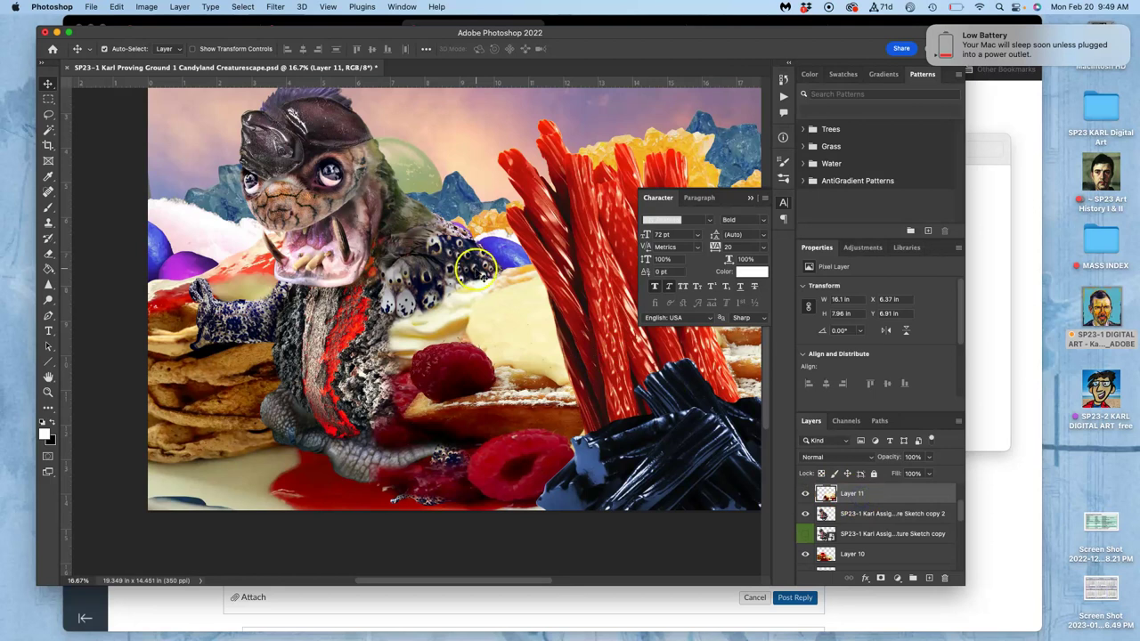
- Lasso around the spotted arm area beside the cream and raspberry
left_click(49, 116)
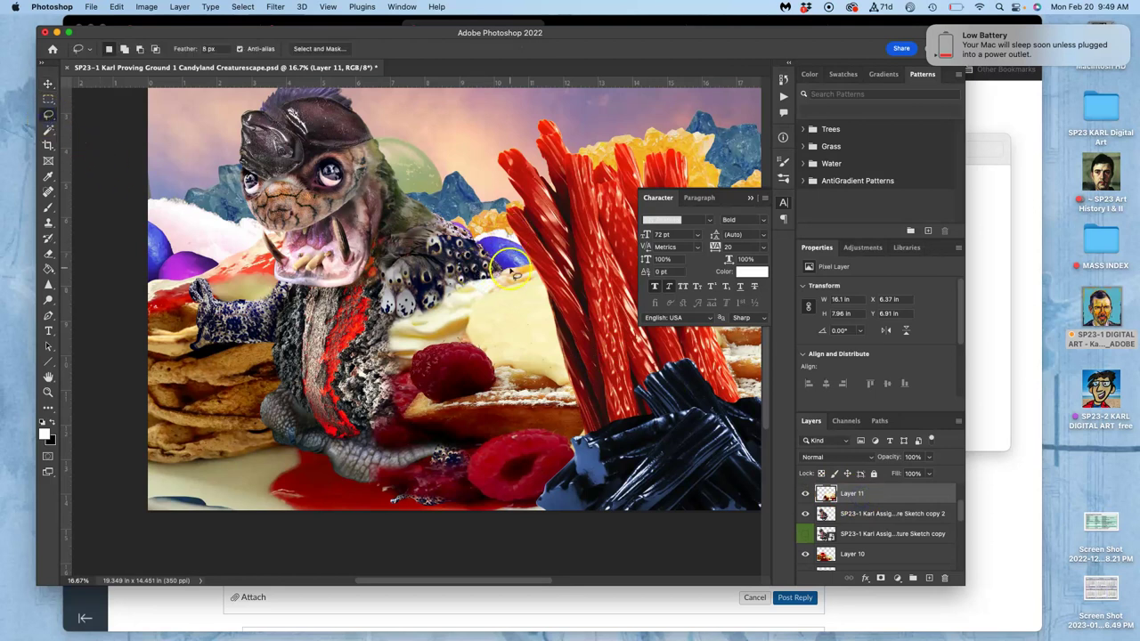
key("super+equal")
key("super+equal")
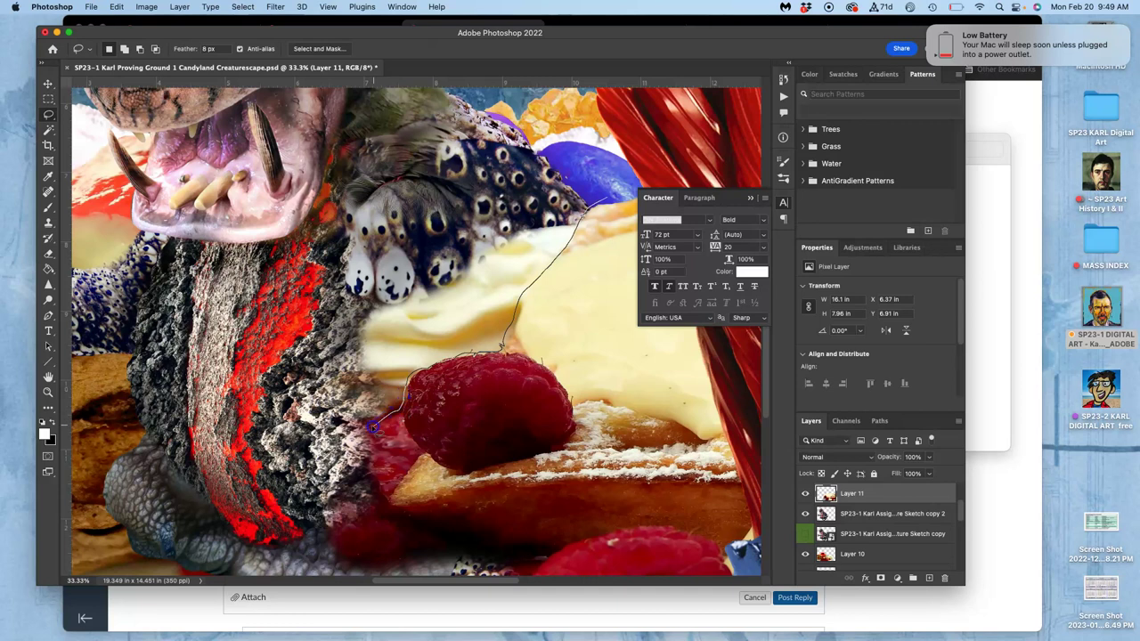
mouse_move(259, 419)
left_mouse_down()
mouse_move(261, 388)
mouse_move(331, 274)
left_mouse_up()
left_click_drag(385, 242, 502, 196)
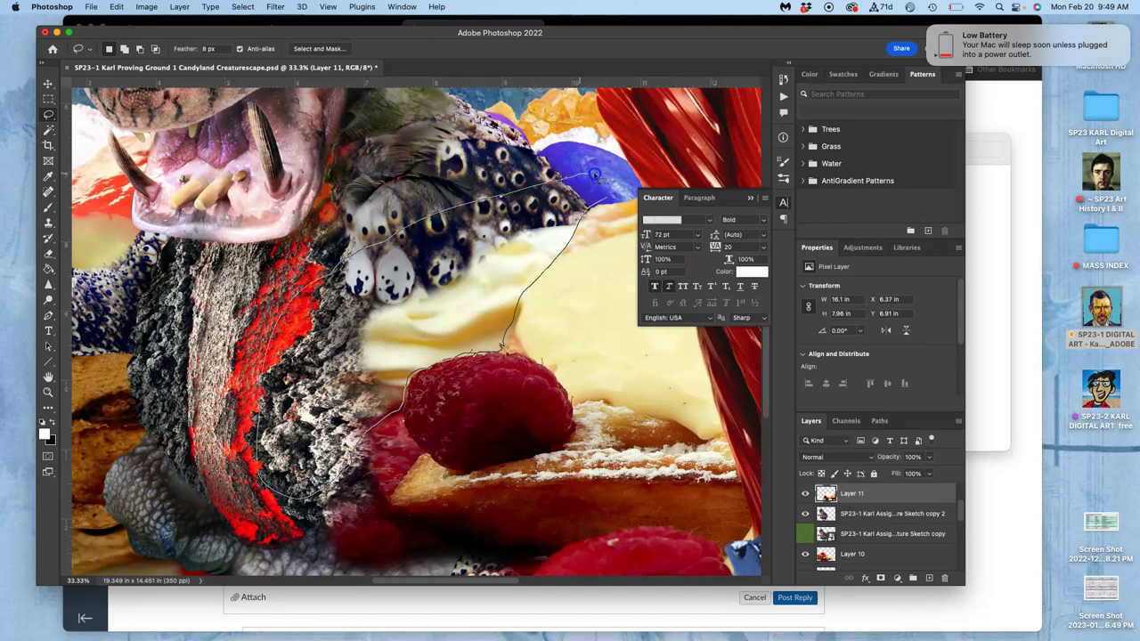
left_click_drag(609, 185, 611, 187)
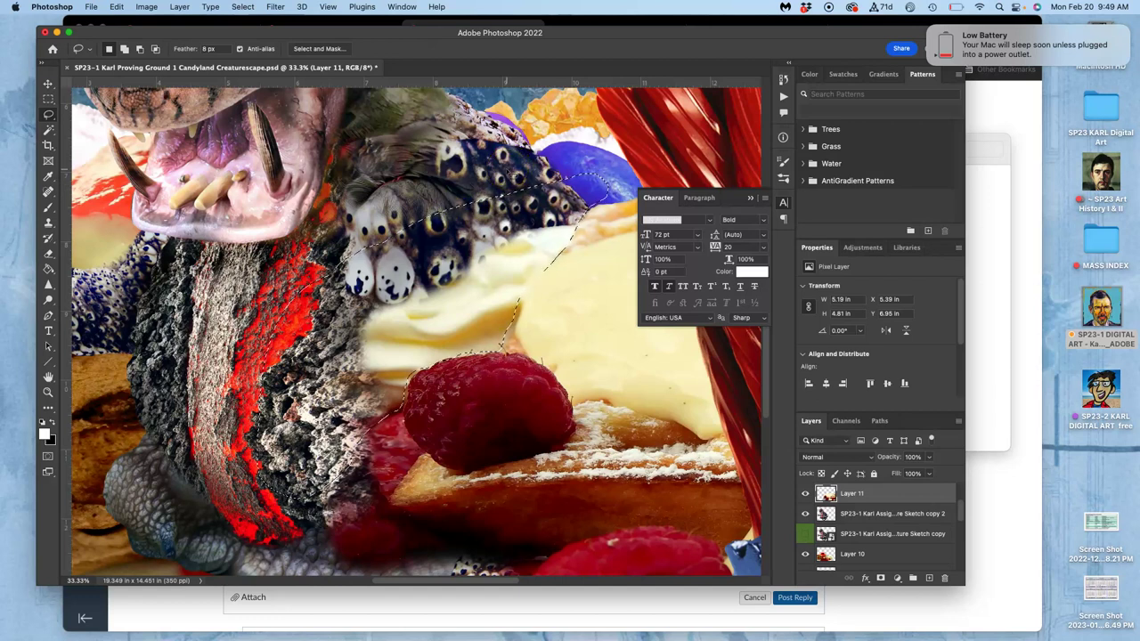
- Copy the selected spotted area onto new Layer 12 and hide the dessert layer
key("super+j")
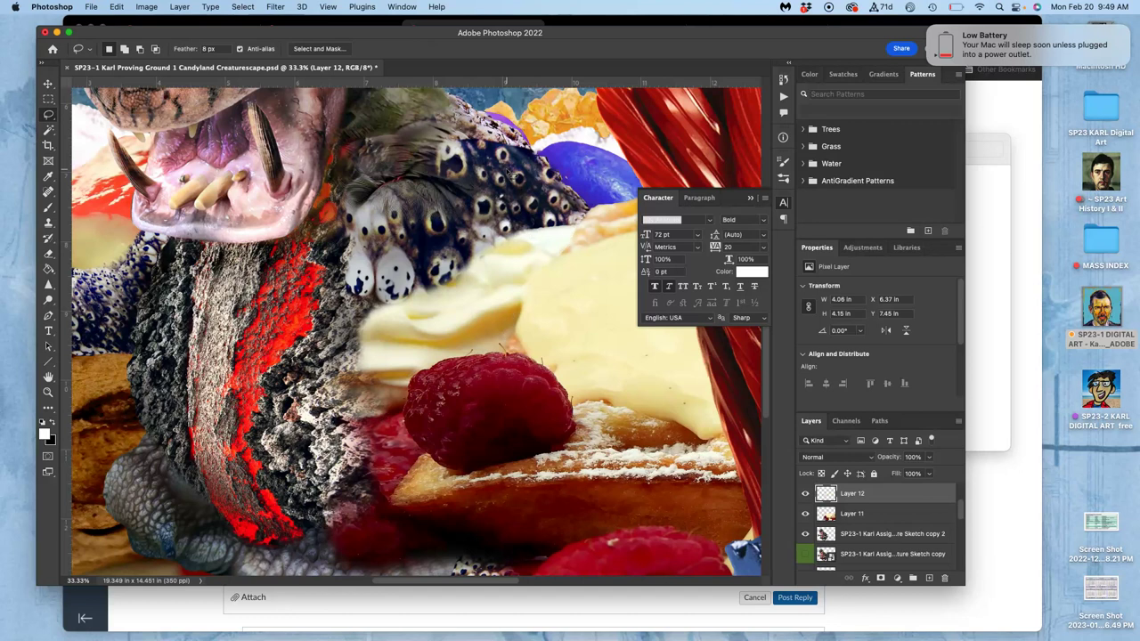
left_click(805, 514)
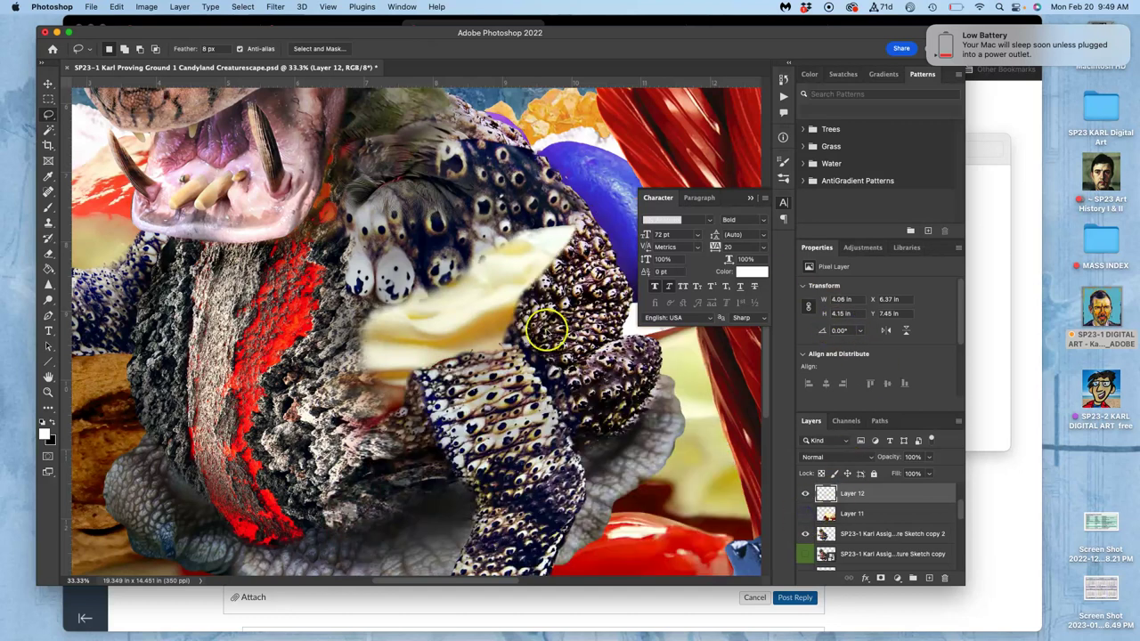
left_click(805, 514)
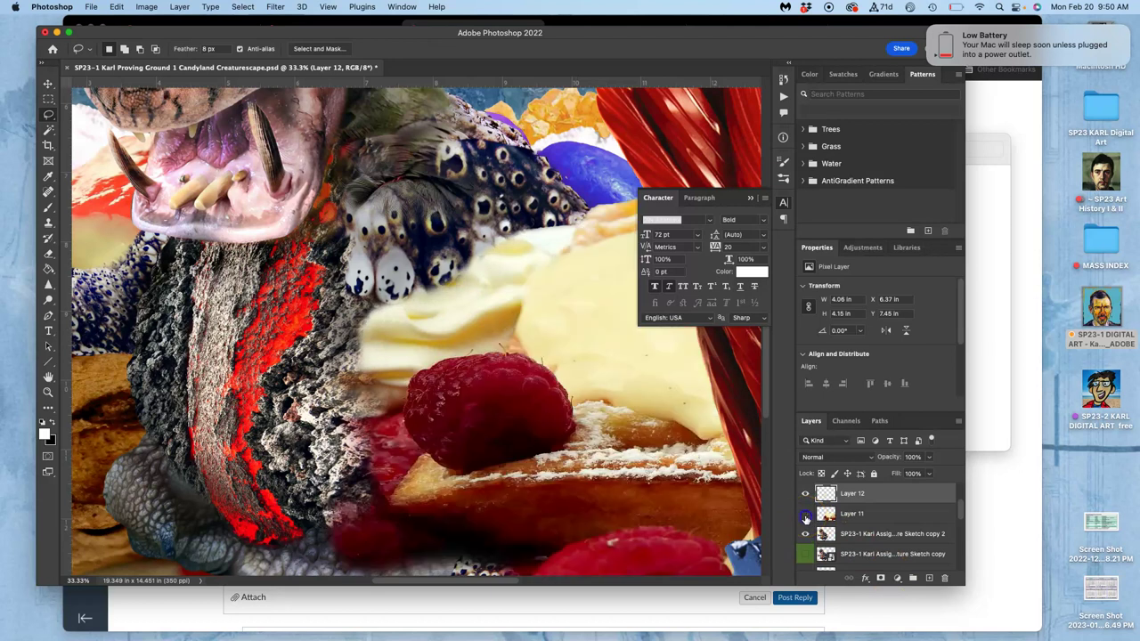
left_click(805, 515)
- Magic Wand the creature's outline, then test deleting it from Layer 11 and undo
left_click(49, 132)
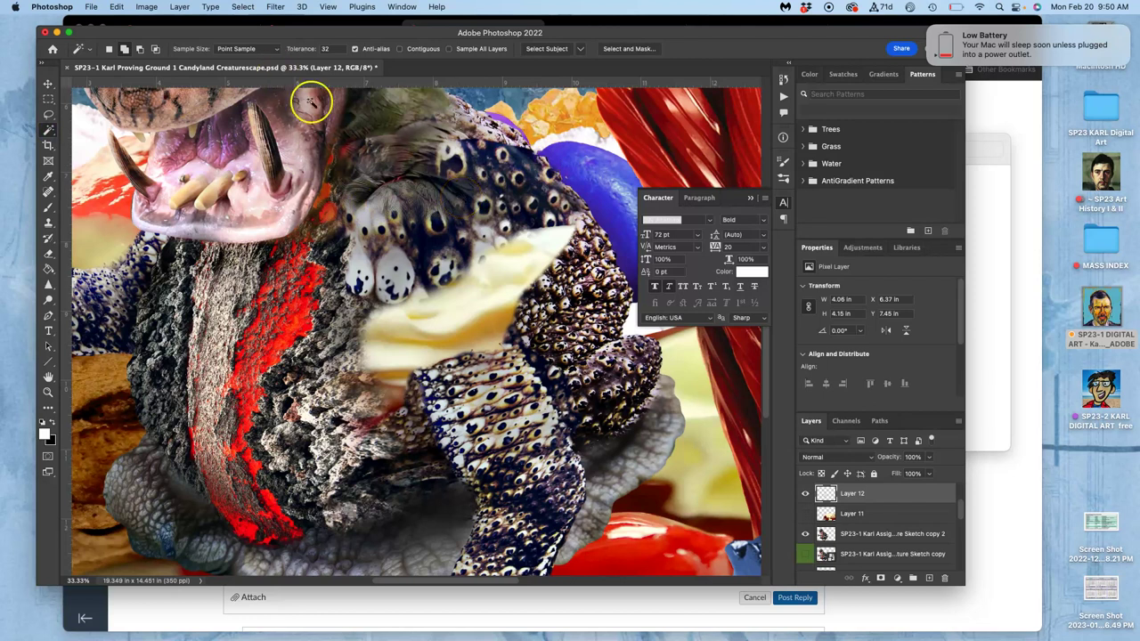
left_click(429, 185)
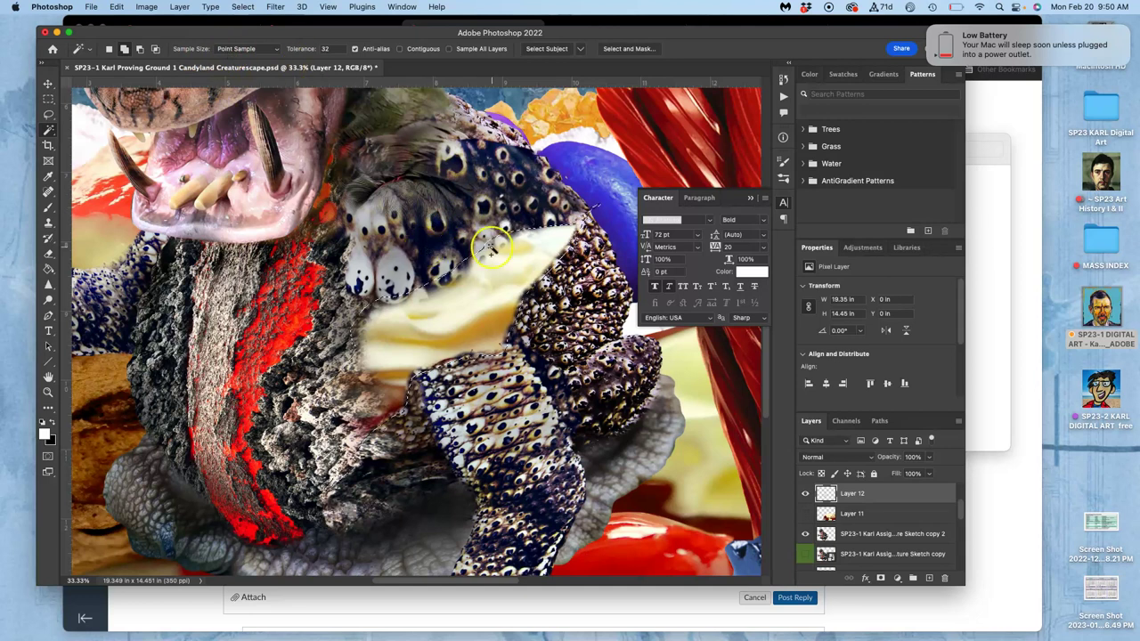
left_click(848, 513)
left_click(805, 514)
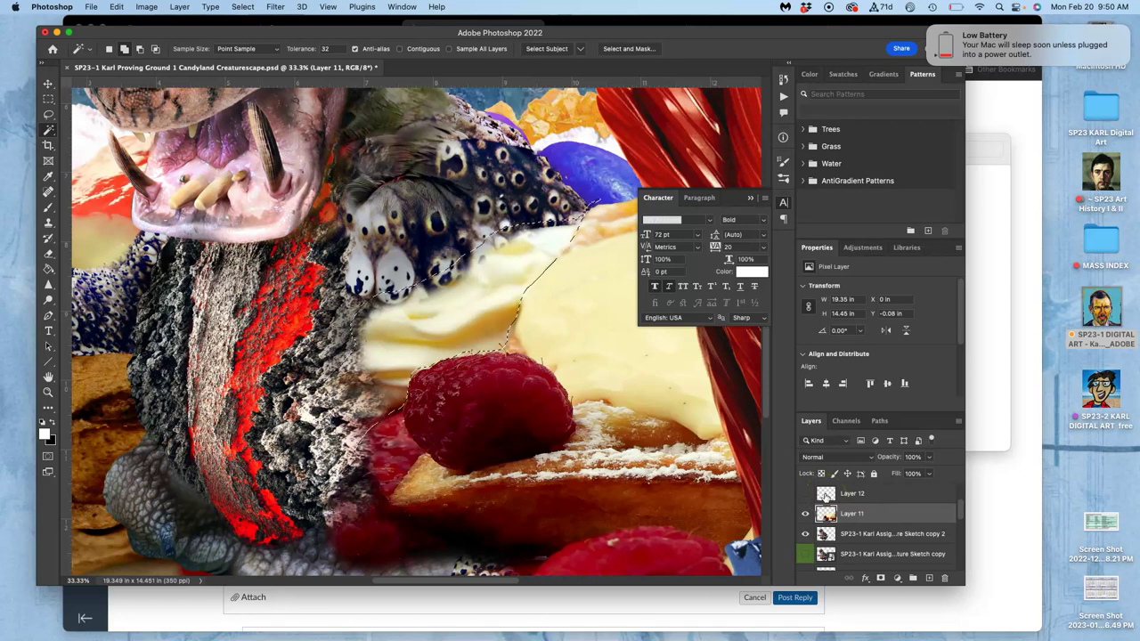
key("Delete")
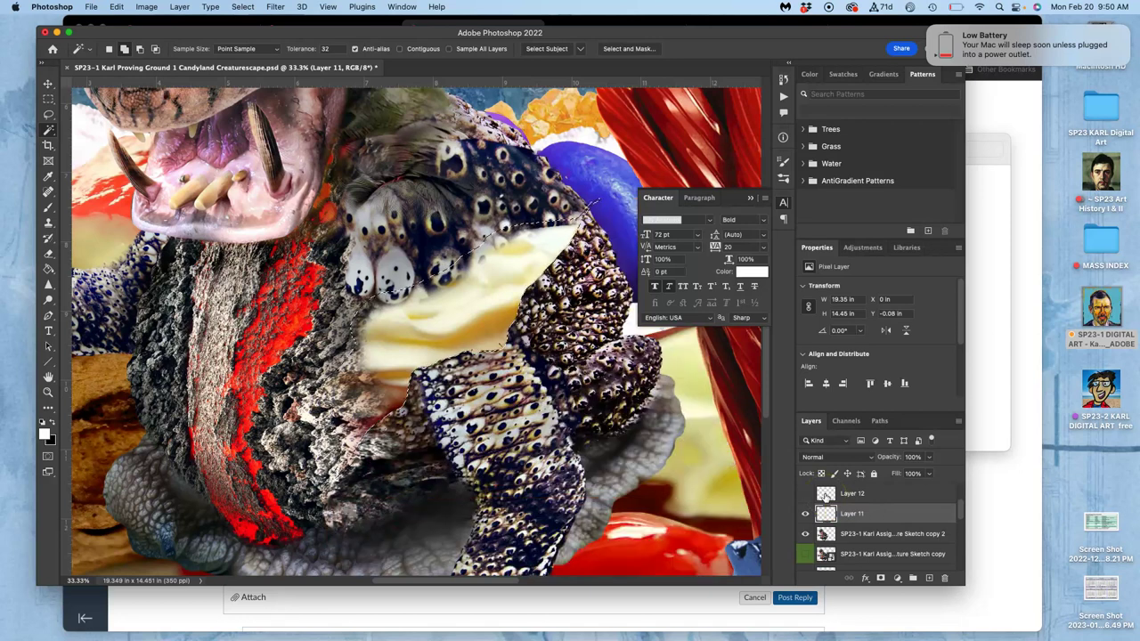
key("super+z")
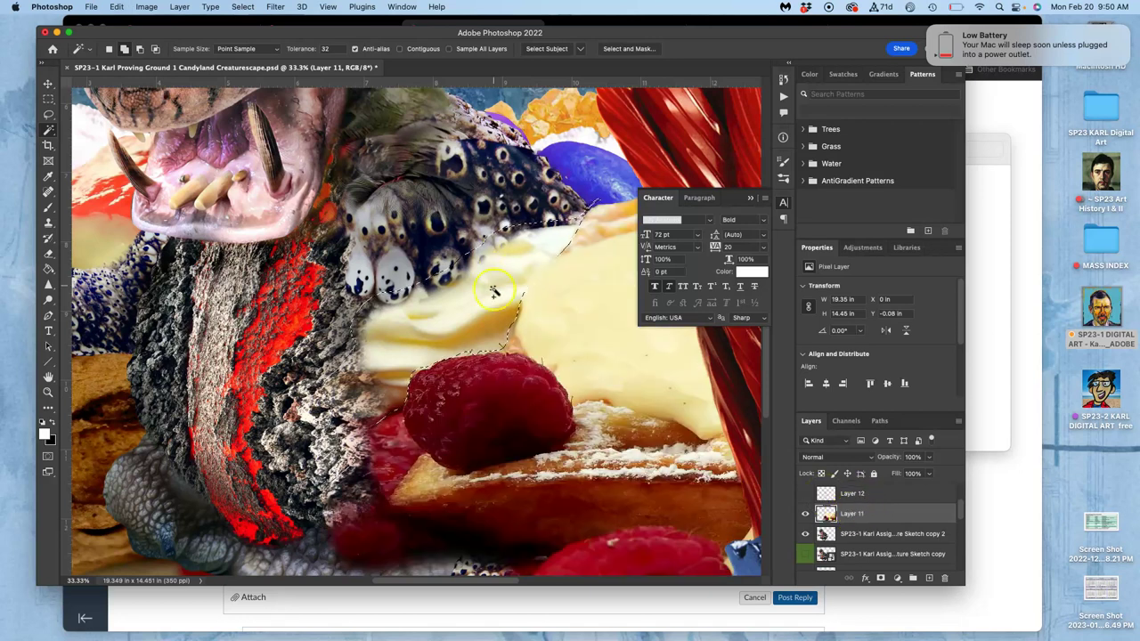
- Invert the selection, feather it 1.5 px in Select and Mask, then deselect
left_click(241, 8)
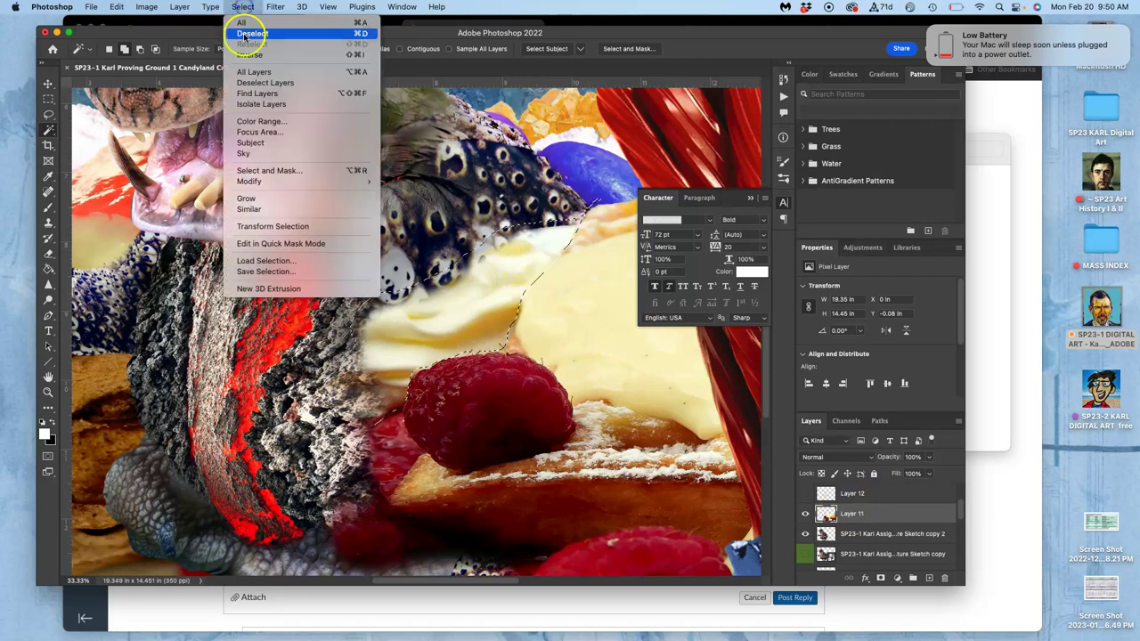
left_click(248, 55)
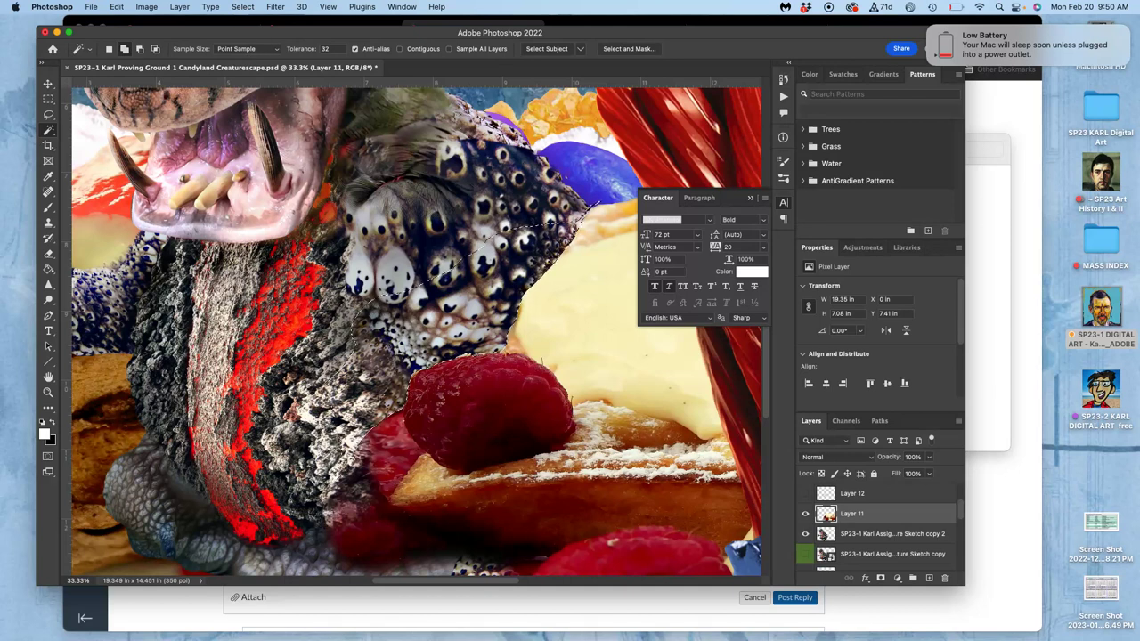
left_click_drag(259, 39, 258, 51)
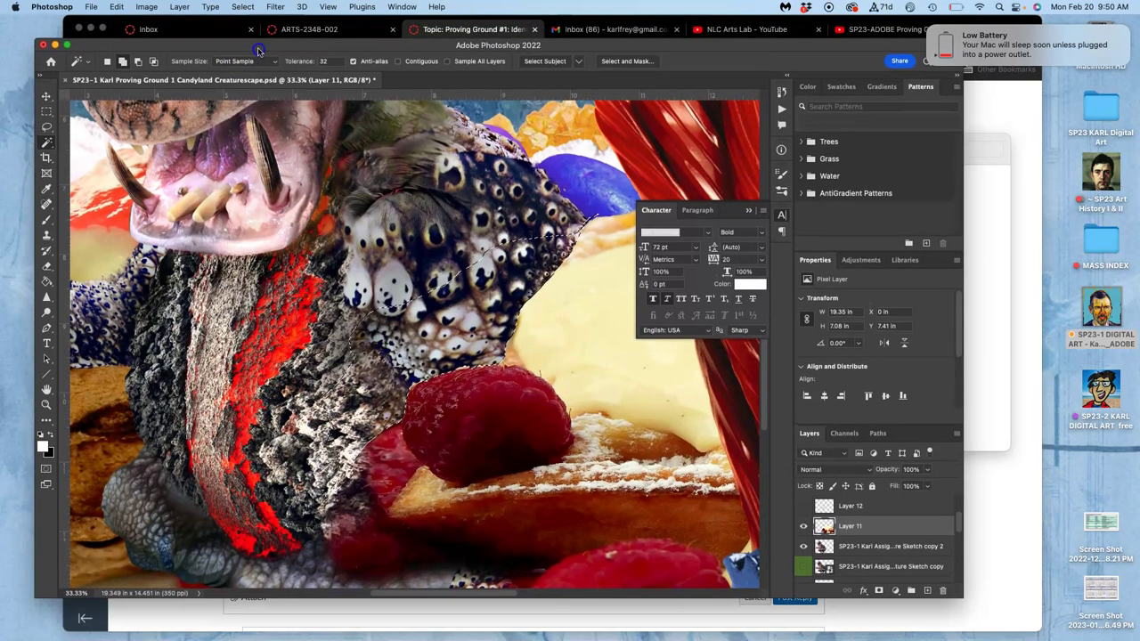
left_click(628, 62)
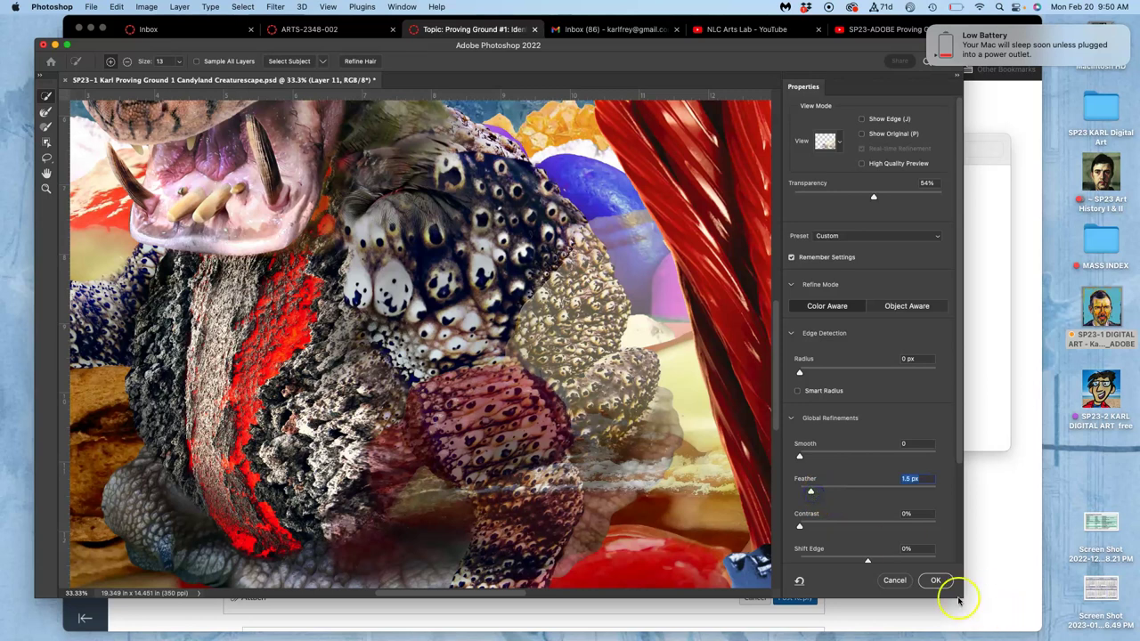
left_click(936, 580)
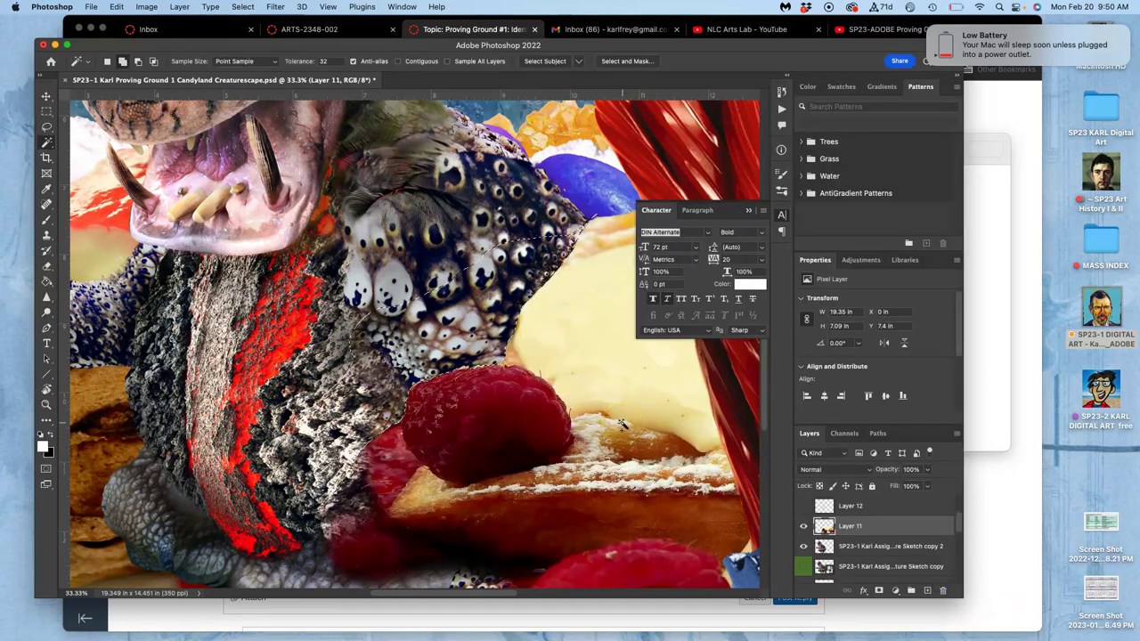
key("super+d")
- Zoom in on the raspberry and waffle piece
key("super+minus")
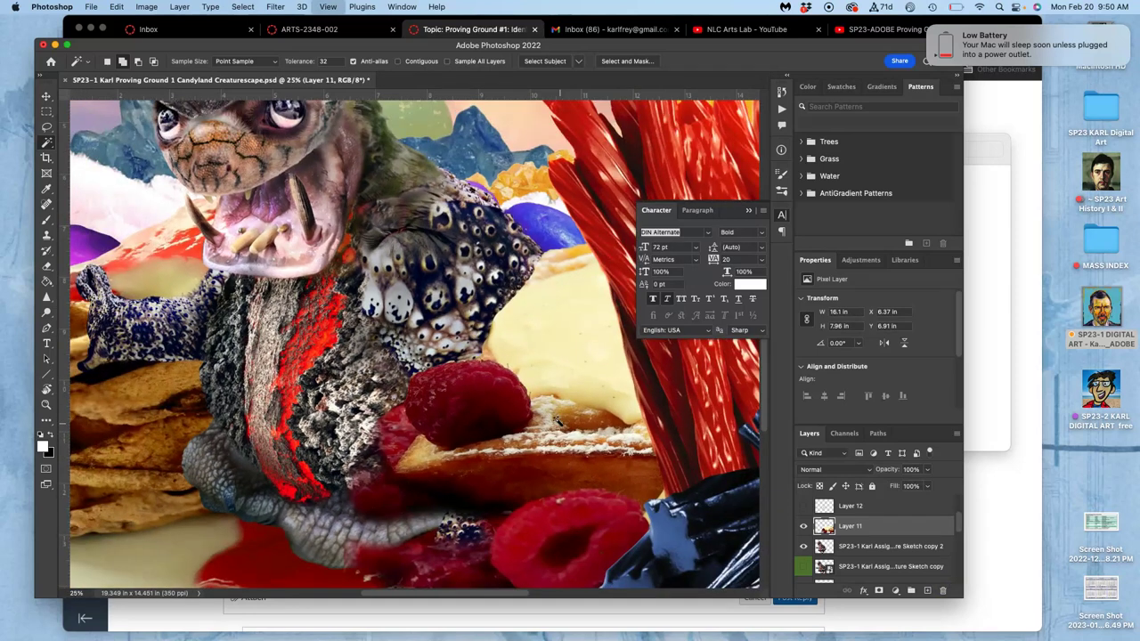
left_click(455, 417, "super")
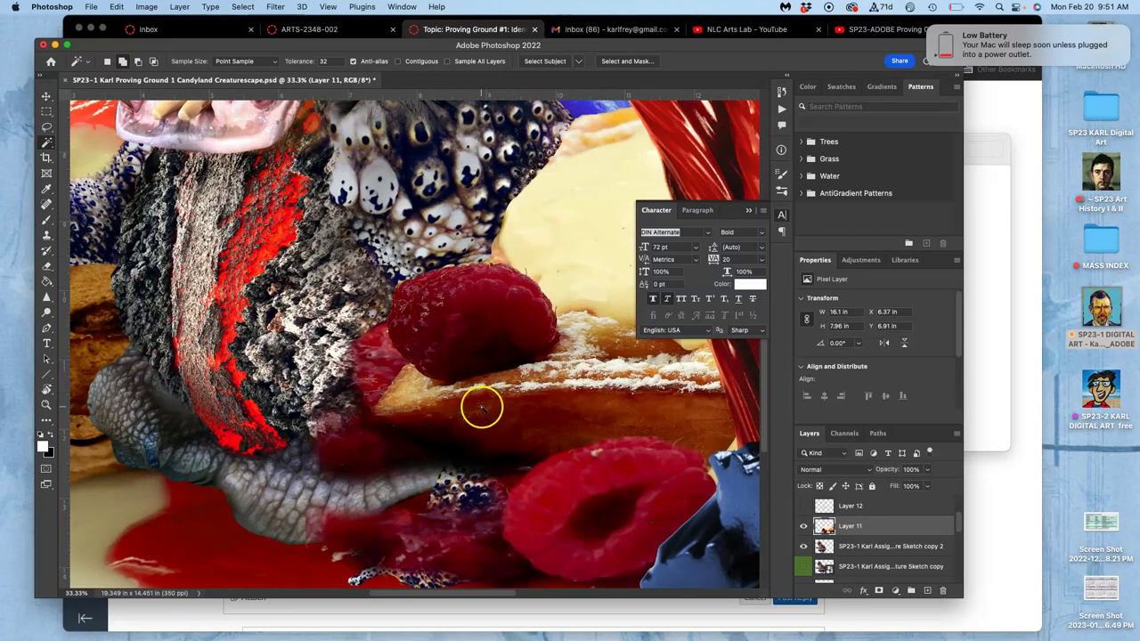
scroll(465, 446, "down", 2)
scroll(465, 446, "down", 2)
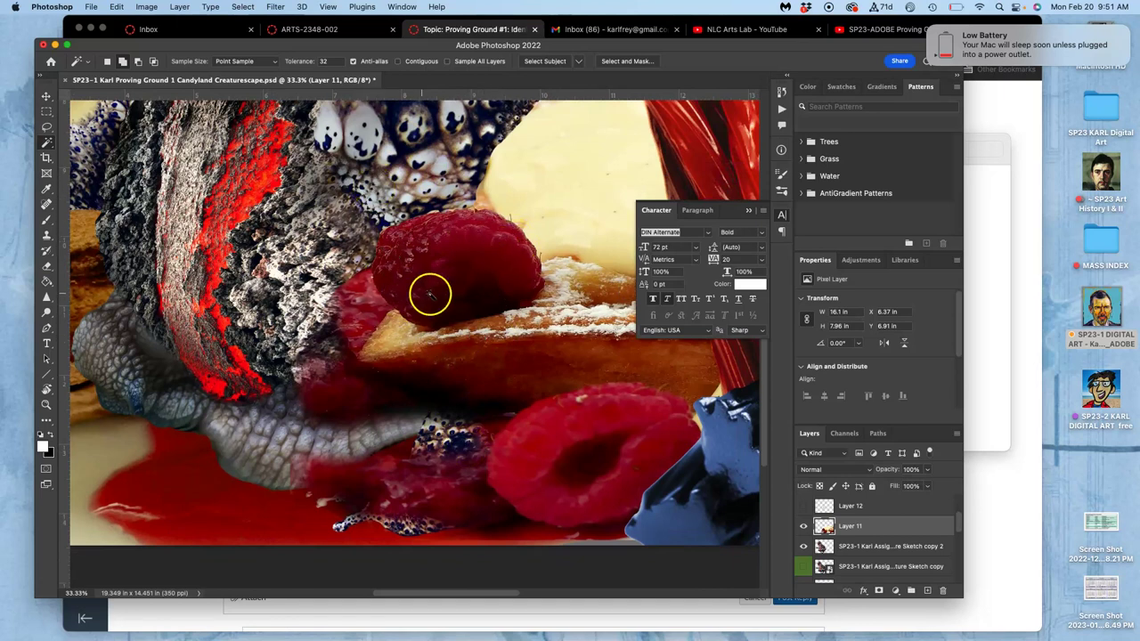
left_click(46, 127)
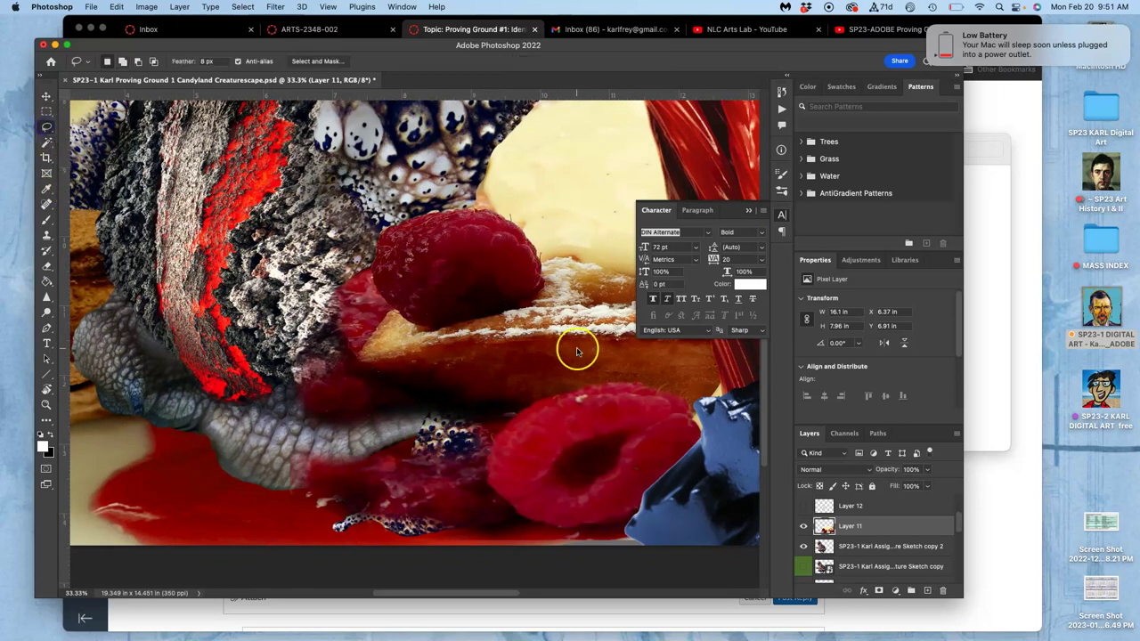
- Lasso the raspberry-topped waffle onto new Layer 13 and hide the full dessert layer
left_click(47, 95)
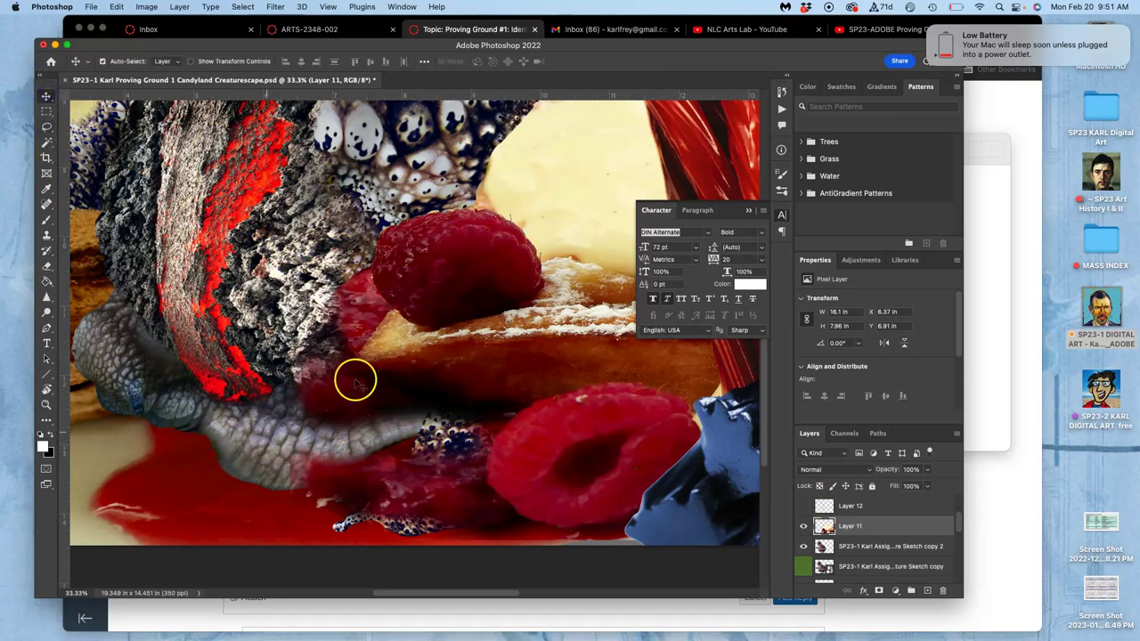
left_click_drag(518, 206, 483, 189)
key("super+z")
left_click(46, 127)
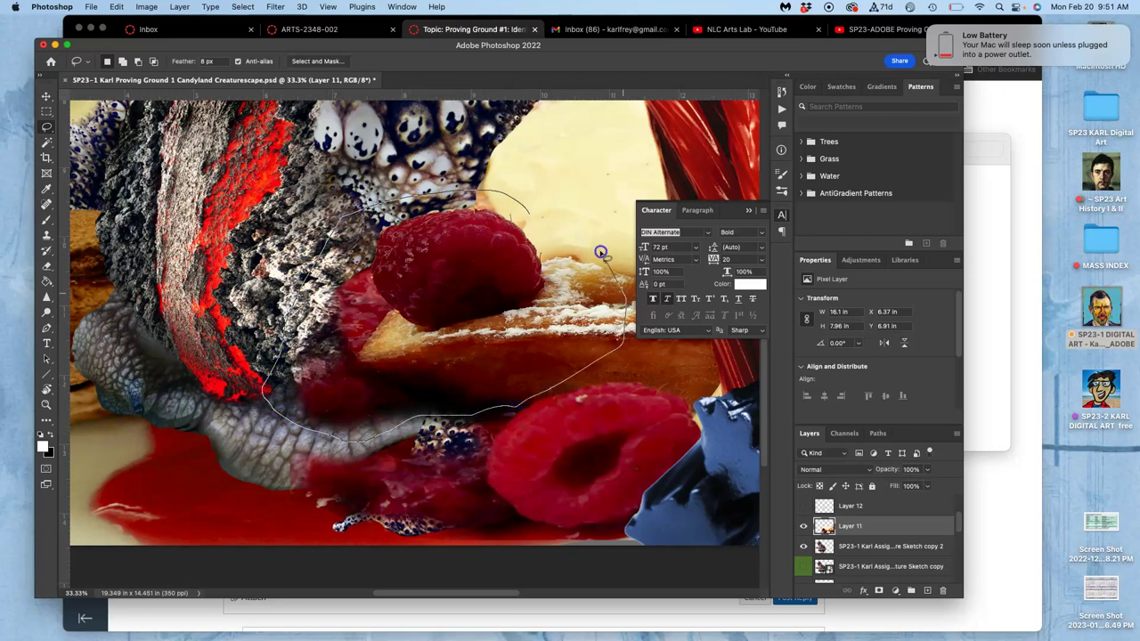
left_click_drag(530, 219, 529, 219)
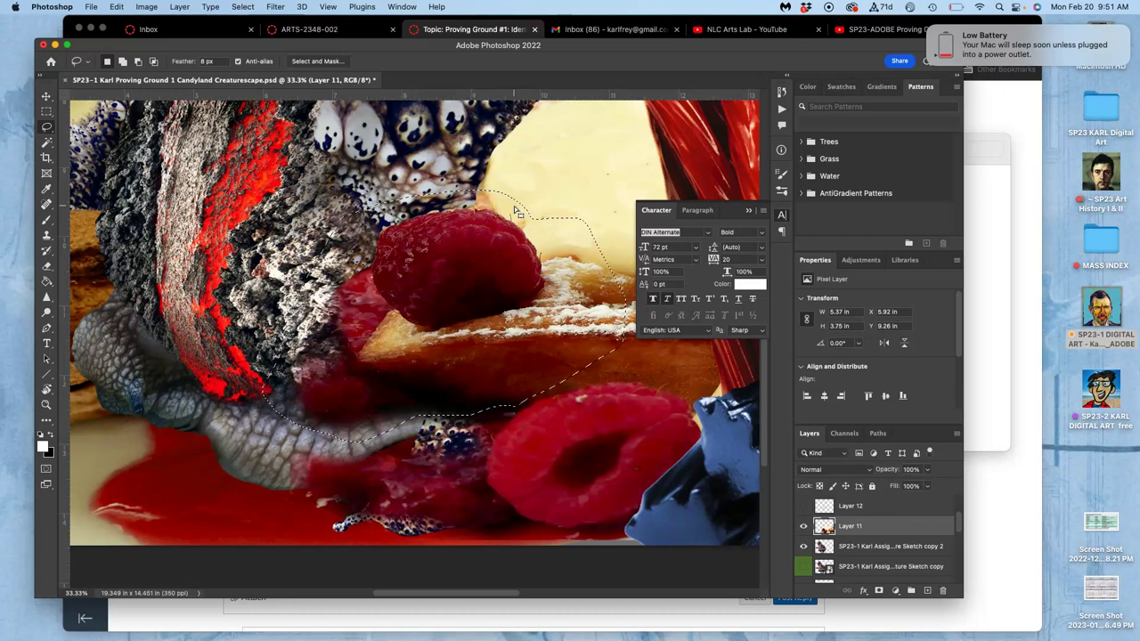
key("super+j")
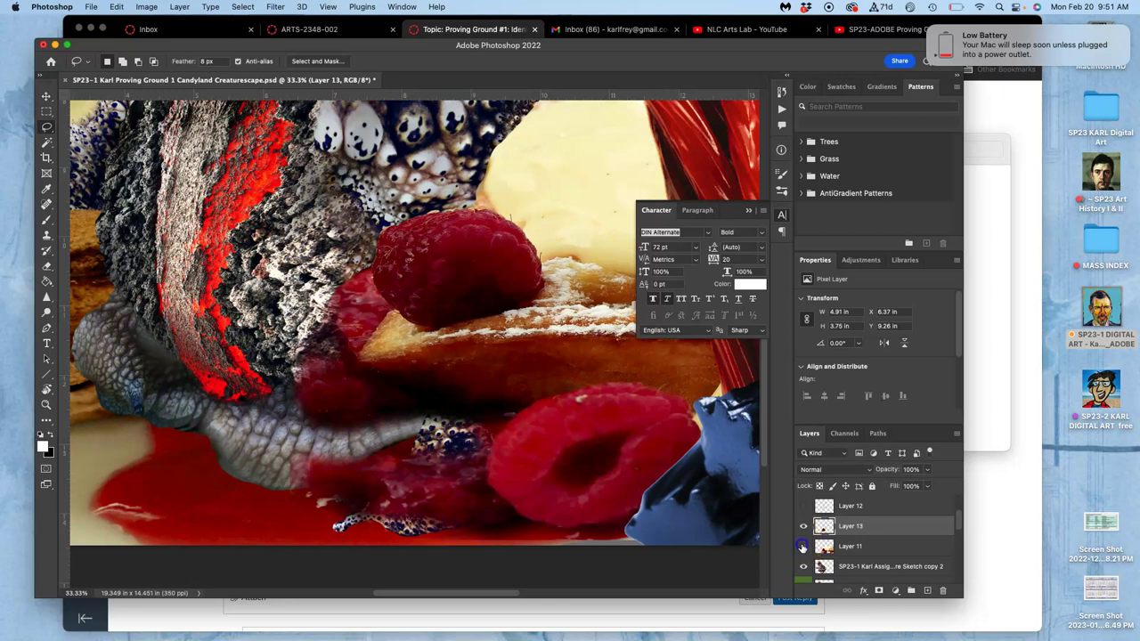
left_click(803, 546)
key("super+minus")
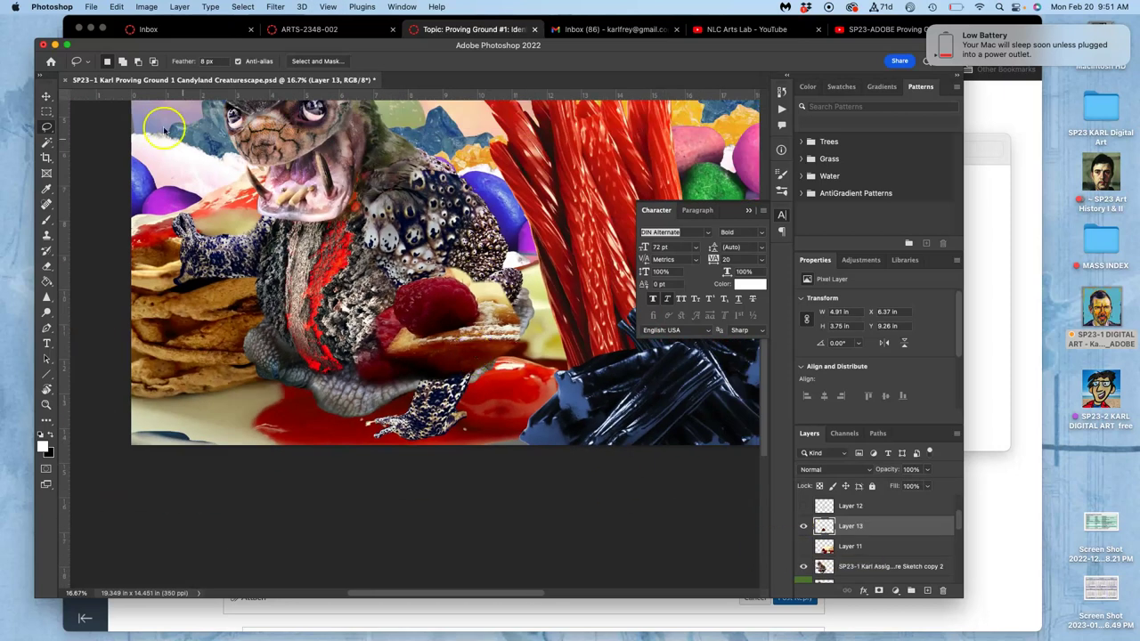
- Move Layer 13 down-left beside the creature's arm, keeping it in front
left_click(45, 98)
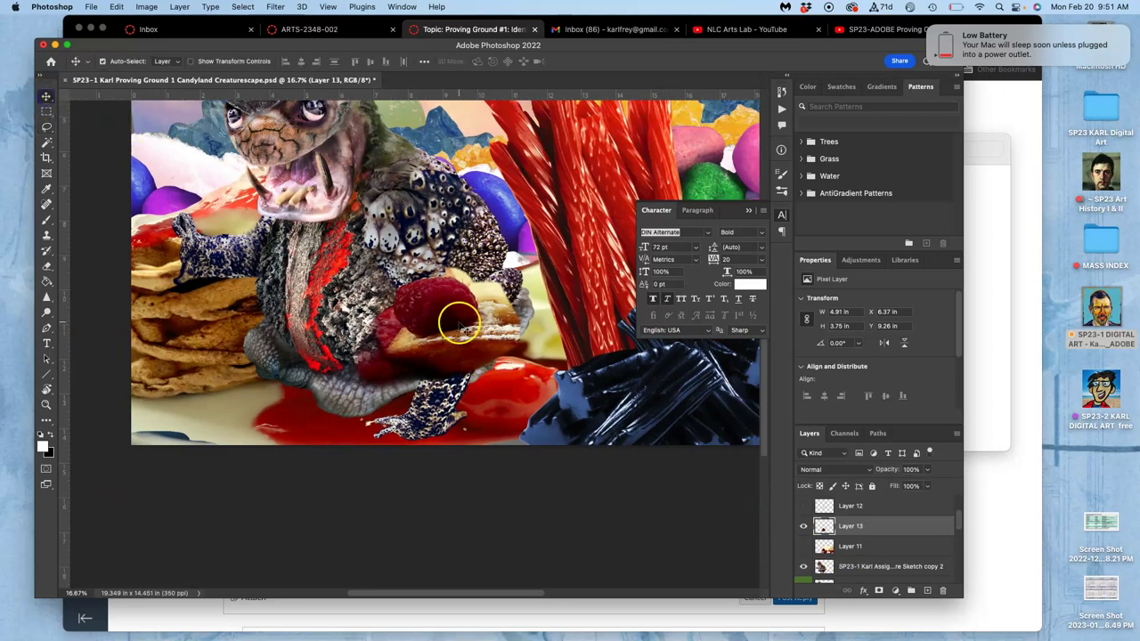
left_click_drag(452, 329, 392, 434)
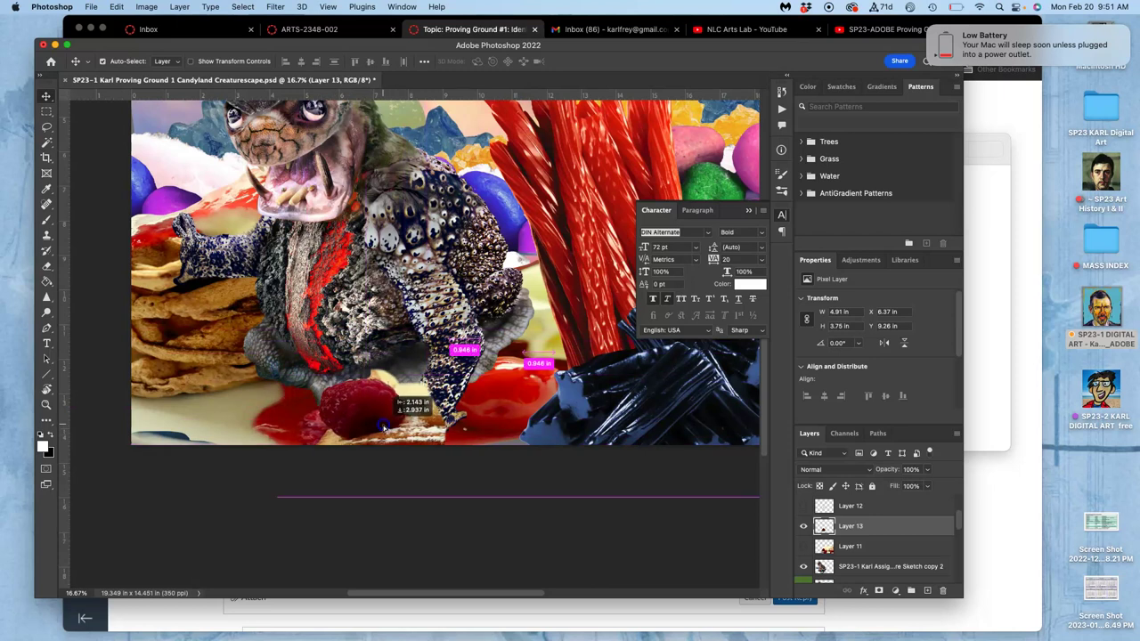
left_click_drag(384, 427, 386, 415)
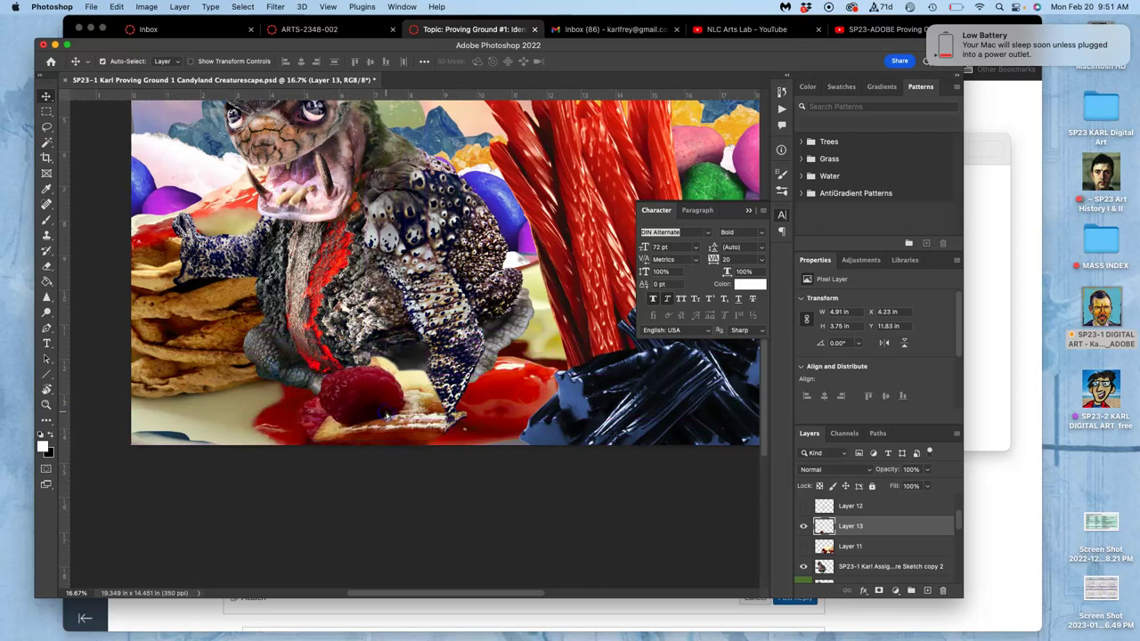
left_click(775, 456)
key("super+bracketleft")
key("super+bracketleft")
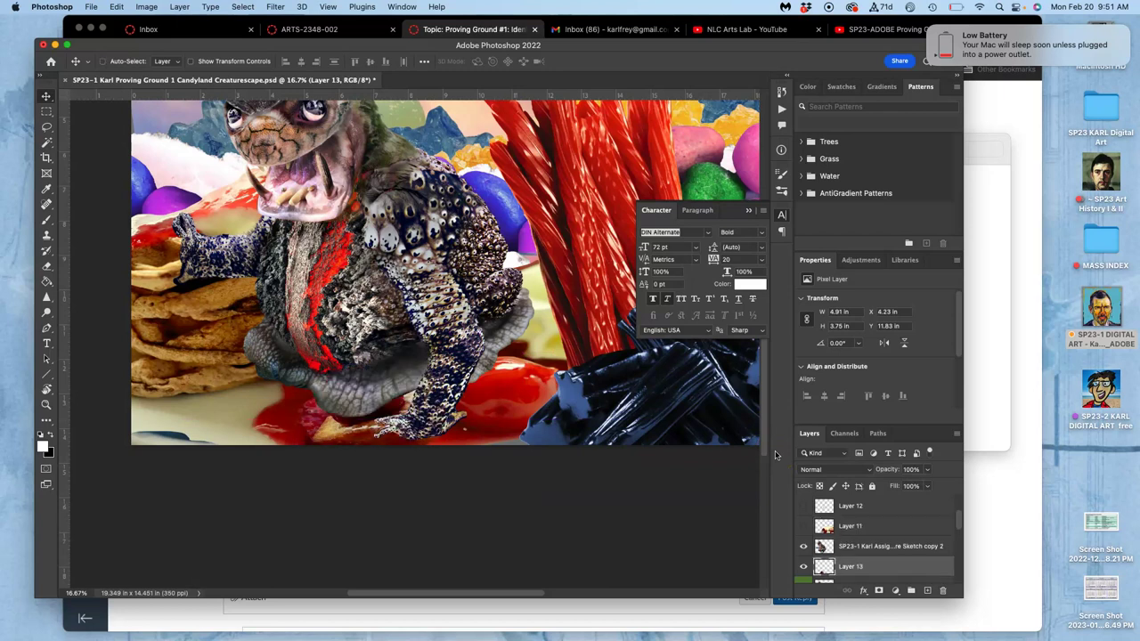
key("super+bracketright")
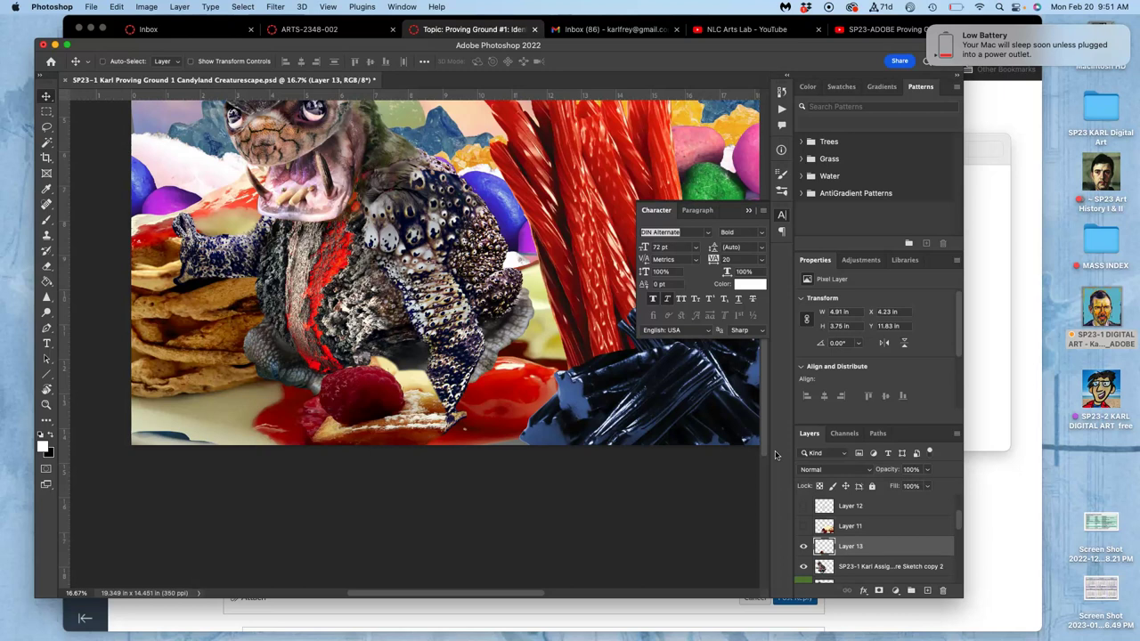
- Zoom in on the raspberry by the arm and select the Creature Sketch copy layer
key("super+equal")
key("super+equal")
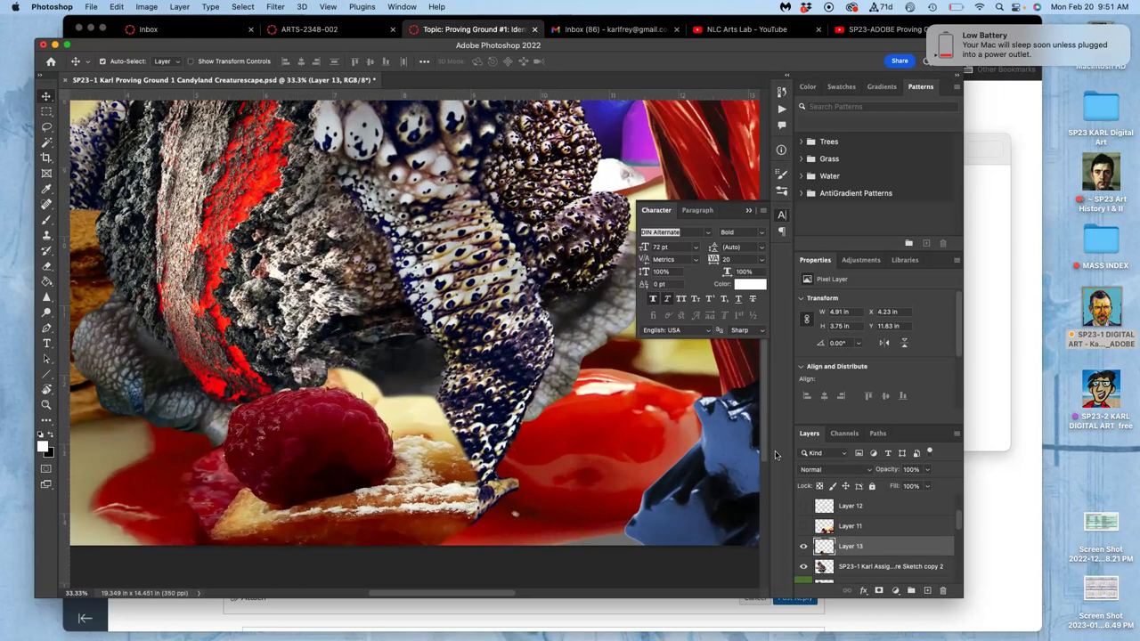
scroll(456, 466, "down", 5)
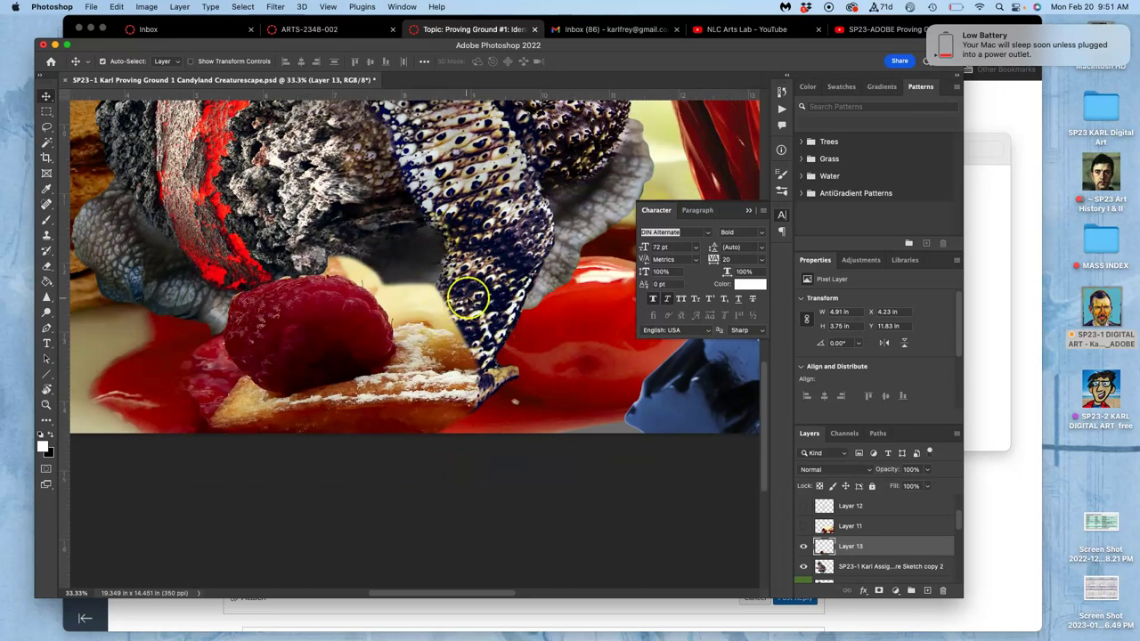
scroll(432, 343, "up", 2)
scroll(434, 345, "right", 2)
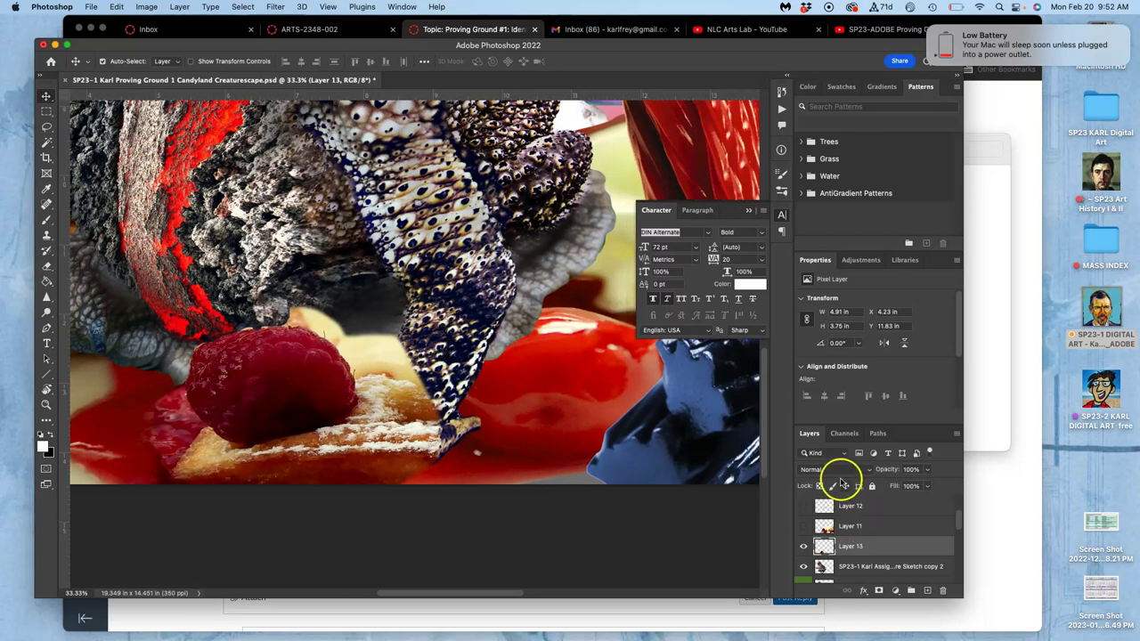
left_click(833, 567)
- Hide the raspberry layer, lasso the creature's lower leg and foot, and copy it to Layer 14
left_click(802, 547)
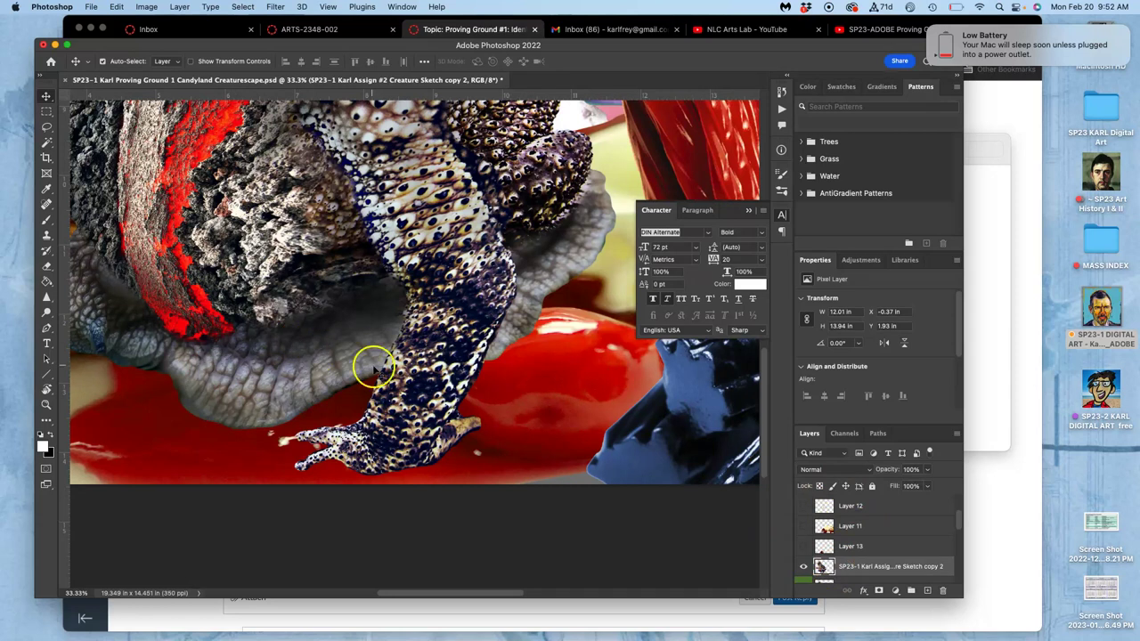
left_click(47, 129)
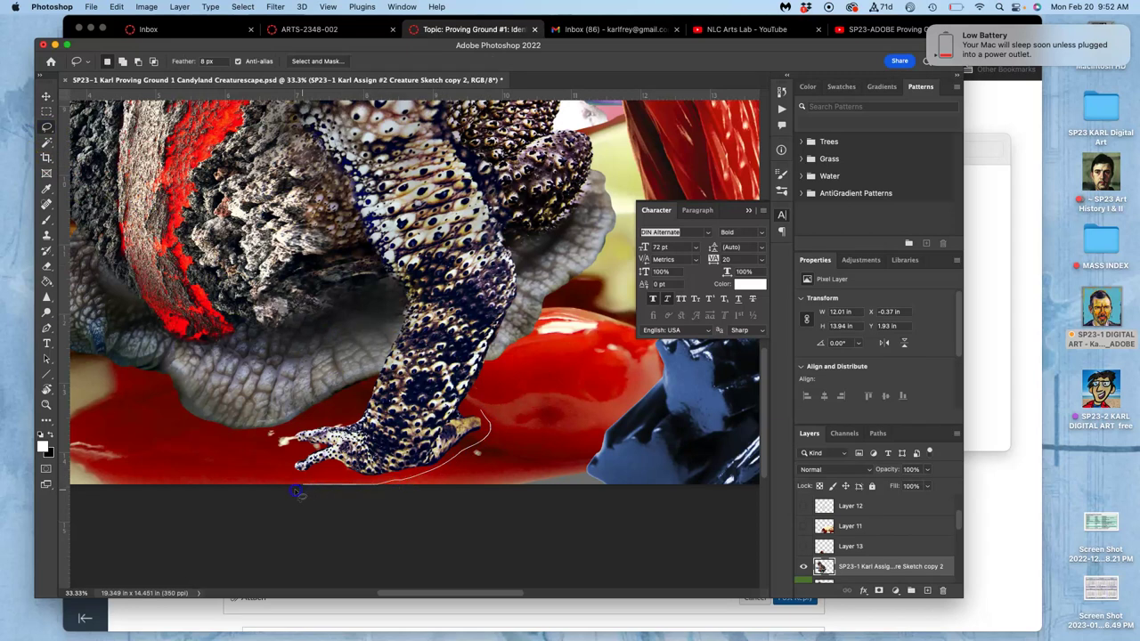
left_click_drag(297, 490, 273, 436)
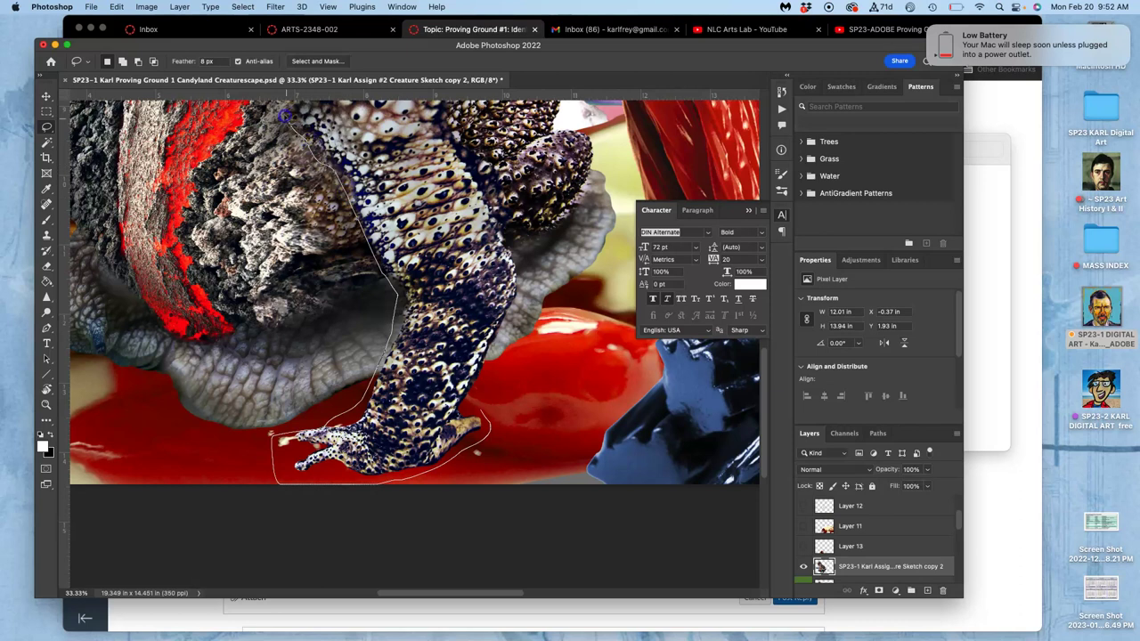
left_click_drag(283, 116, 354, 266)
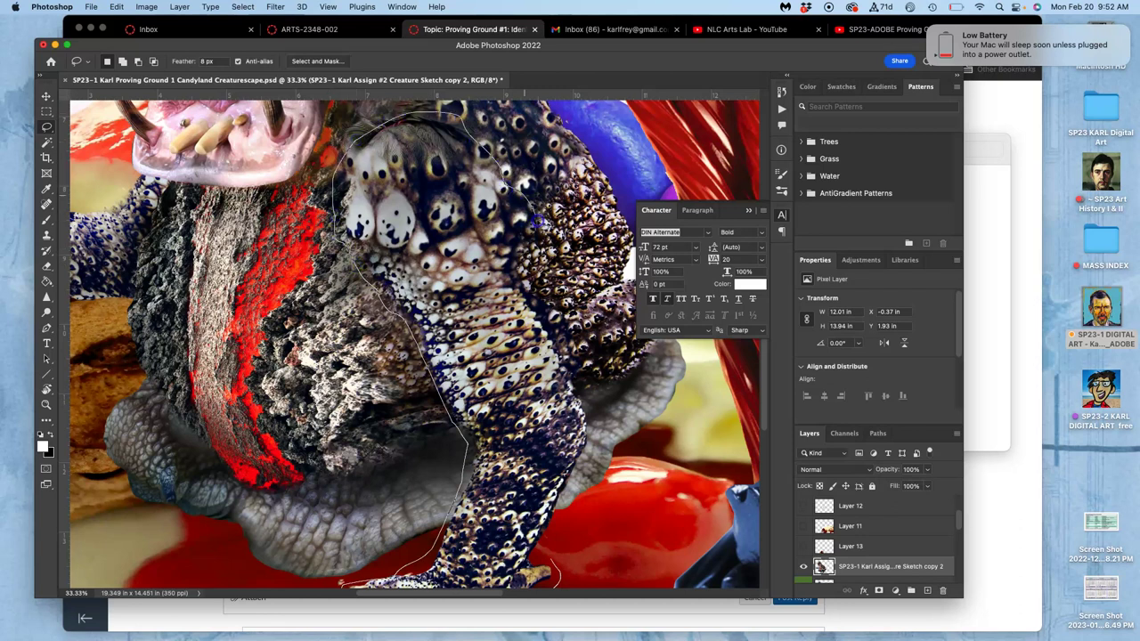
mouse_move(593, 392)
left_mouse_down()
mouse_move(592, 467)
mouse_move(609, 387)
left_mouse_up()
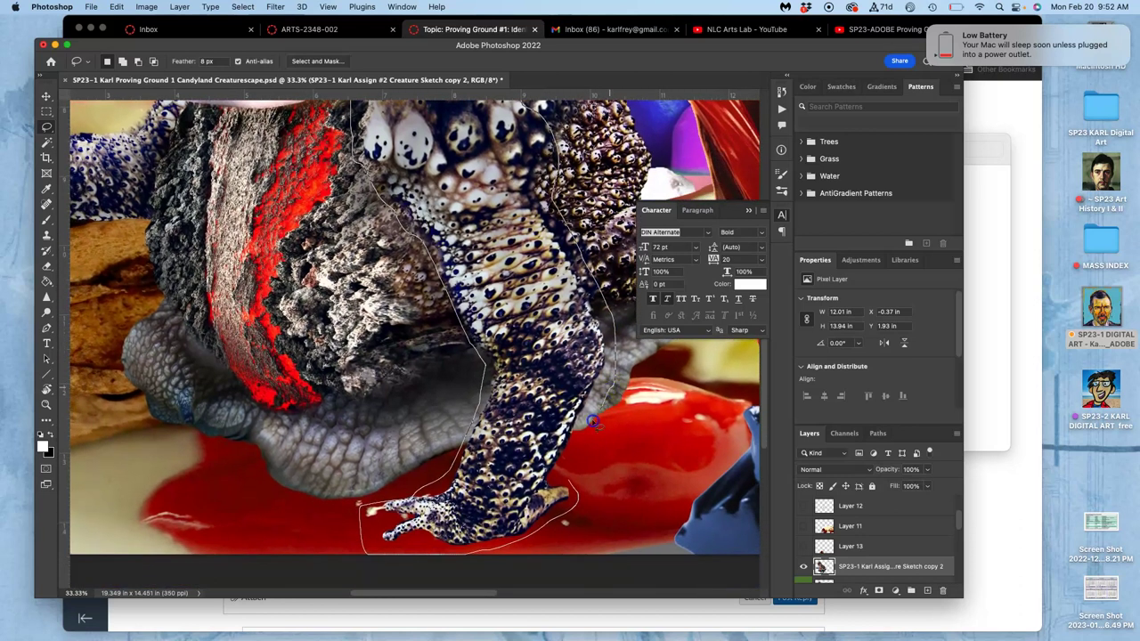
left_click_drag(566, 472, 570, 478)
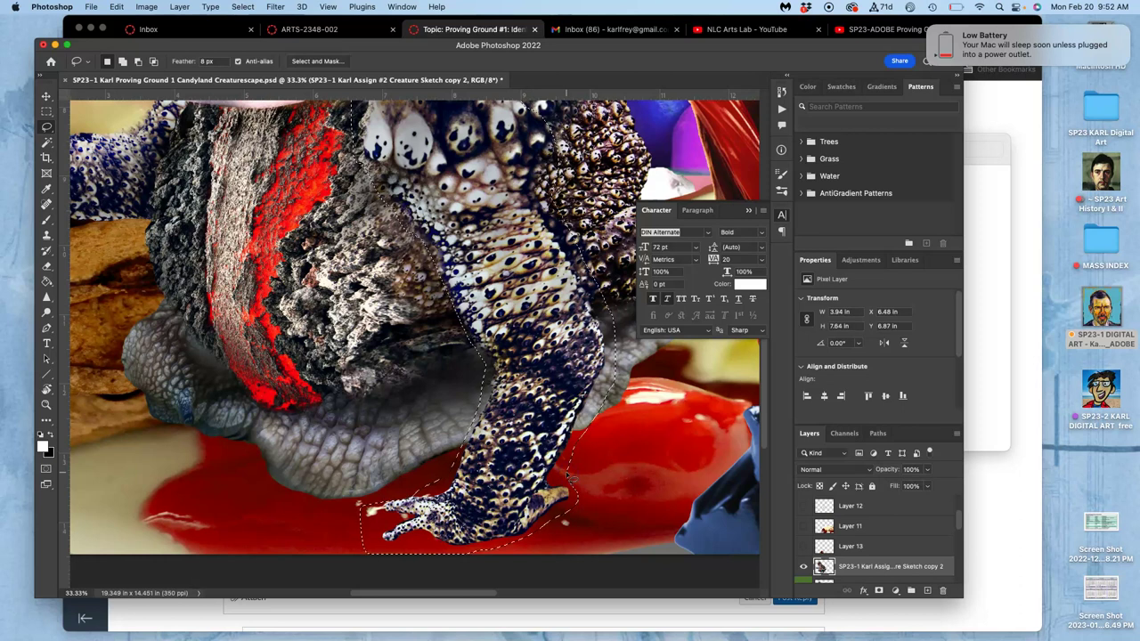
key("ctrl+j")
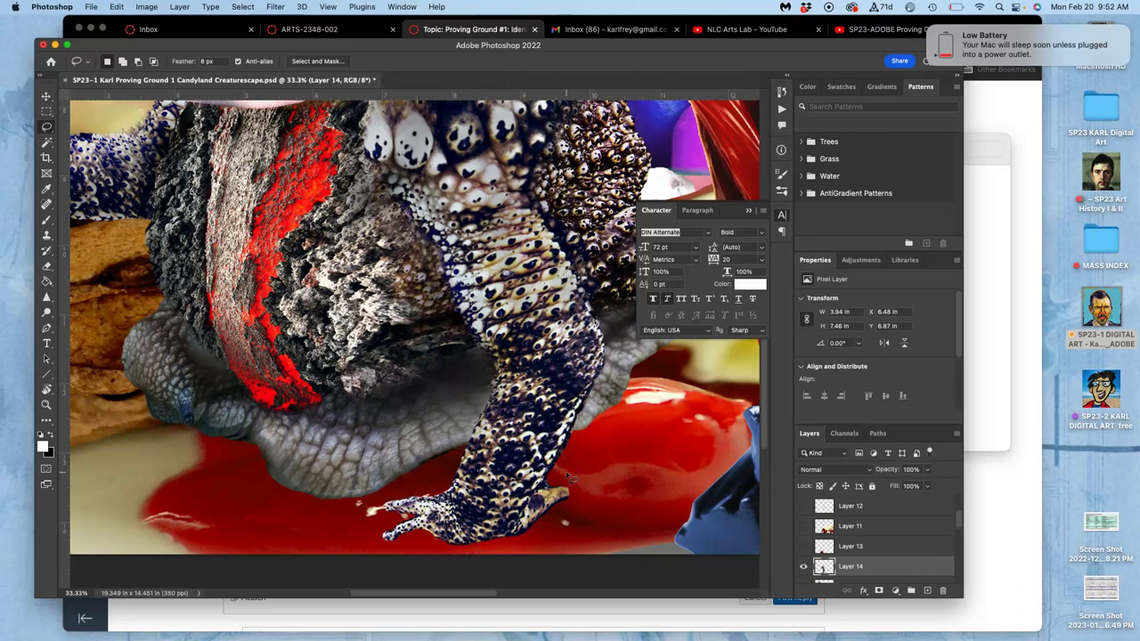
- Show the raspberry-and-waffle Layer 13 and move the leg layer above it
scroll(566, 472, "down", 2)
scroll(851, 540, "down", 2)
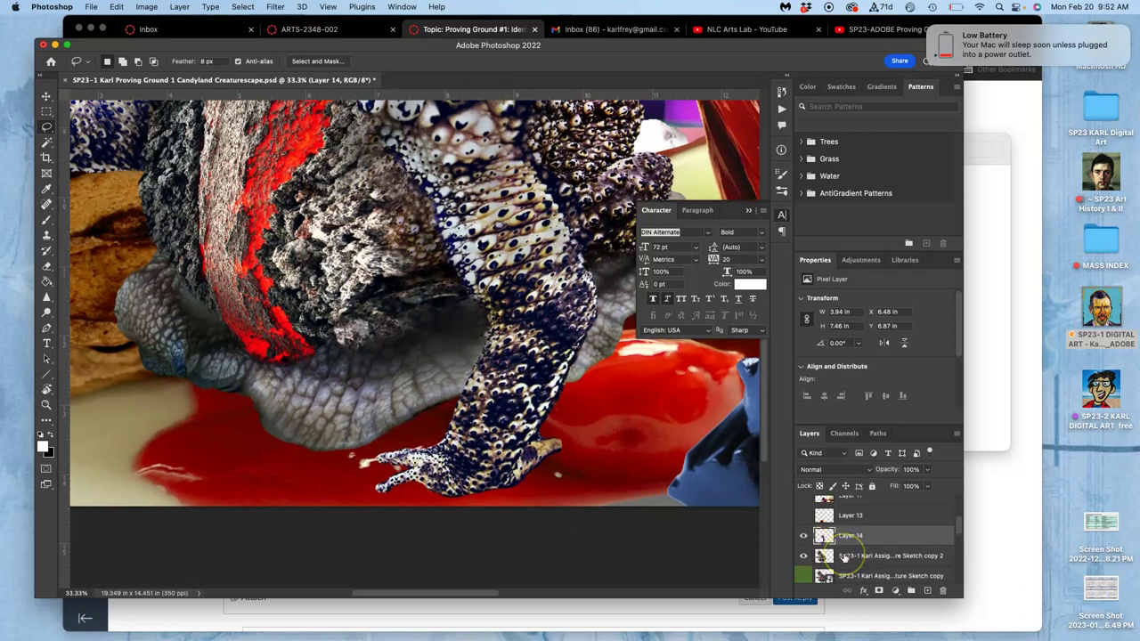
left_click(804, 515)
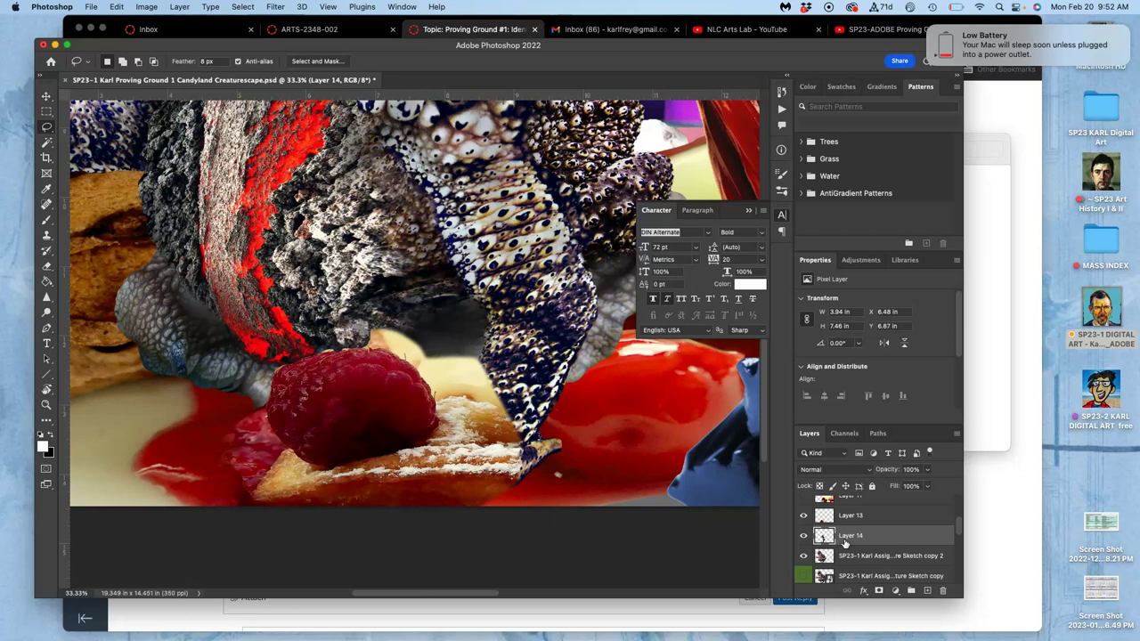
key("super+bracketright")
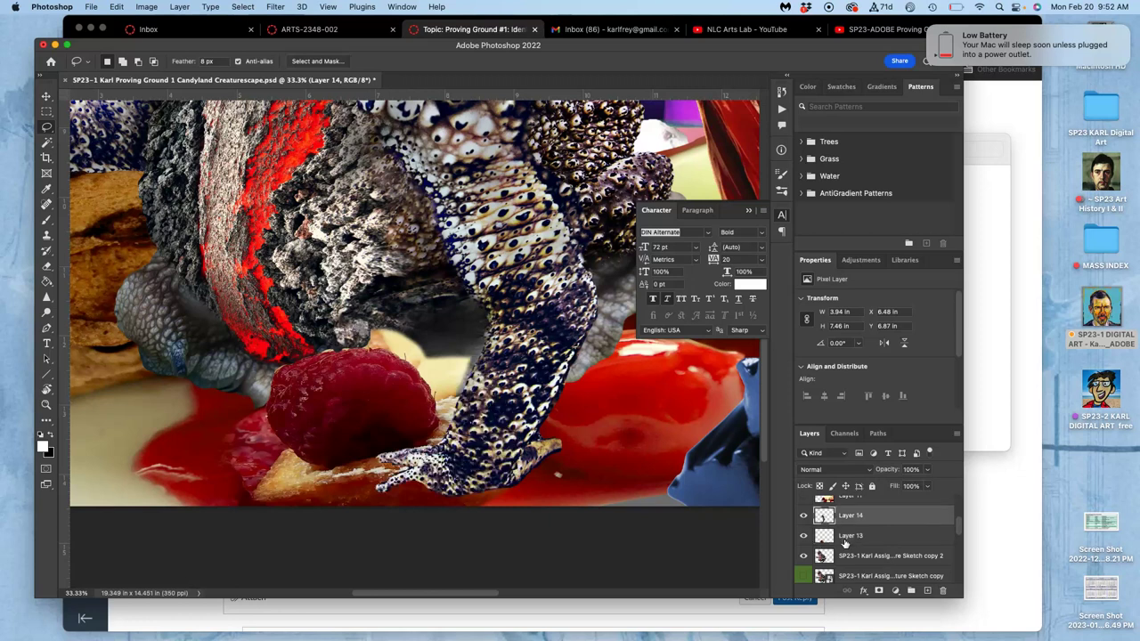
key("super+minus")
key("super+minus")
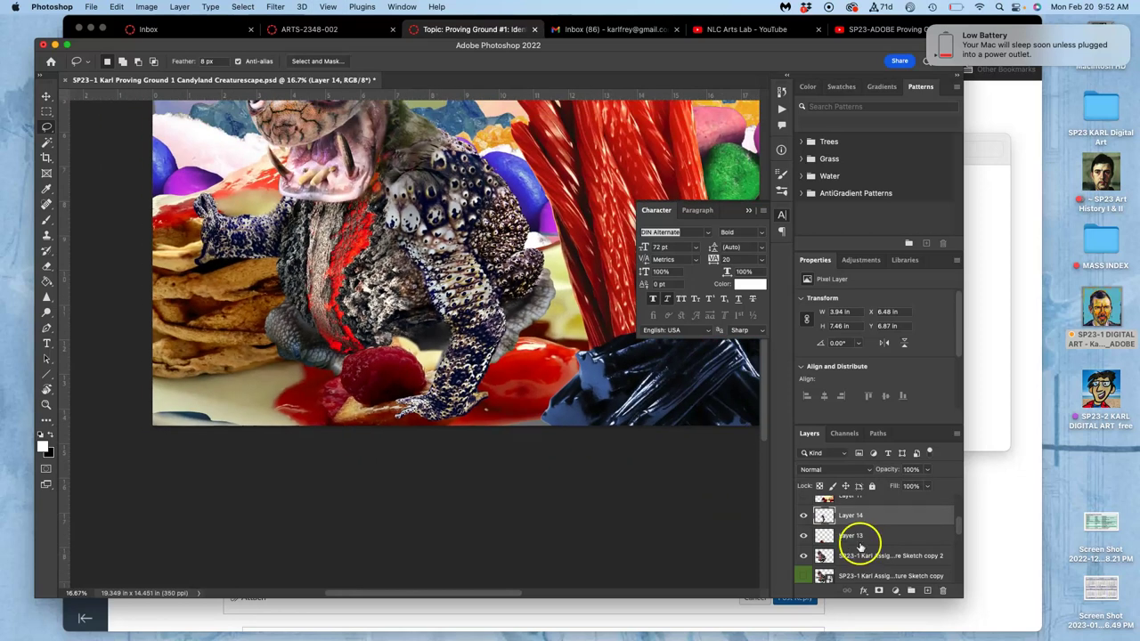
- Show Layer 11 and raise both the leg layer and Layer 13 above it
scroll(860, 543, "up", 2)
left_click(804, 527)
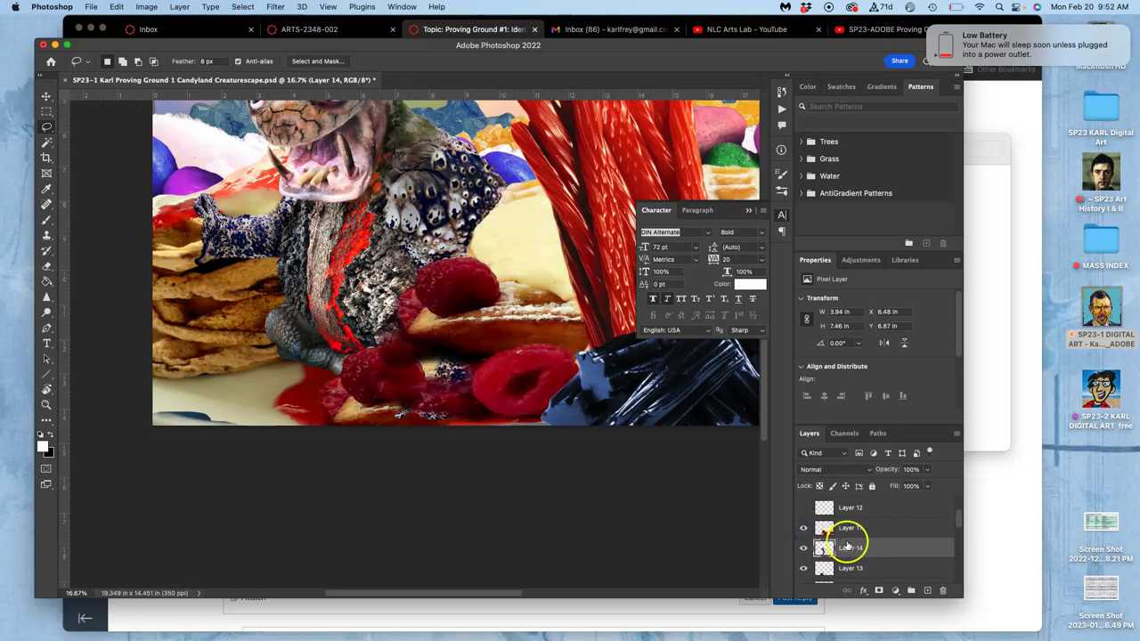
key("super+bracketright")
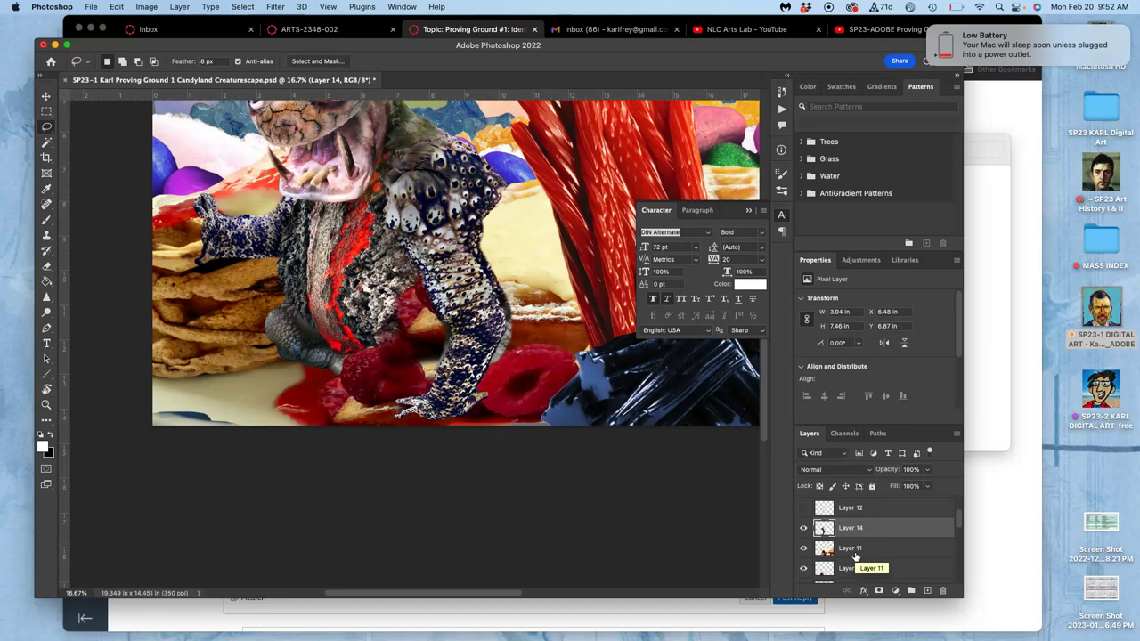
left_click(849, 569)
key("super+bracketright")
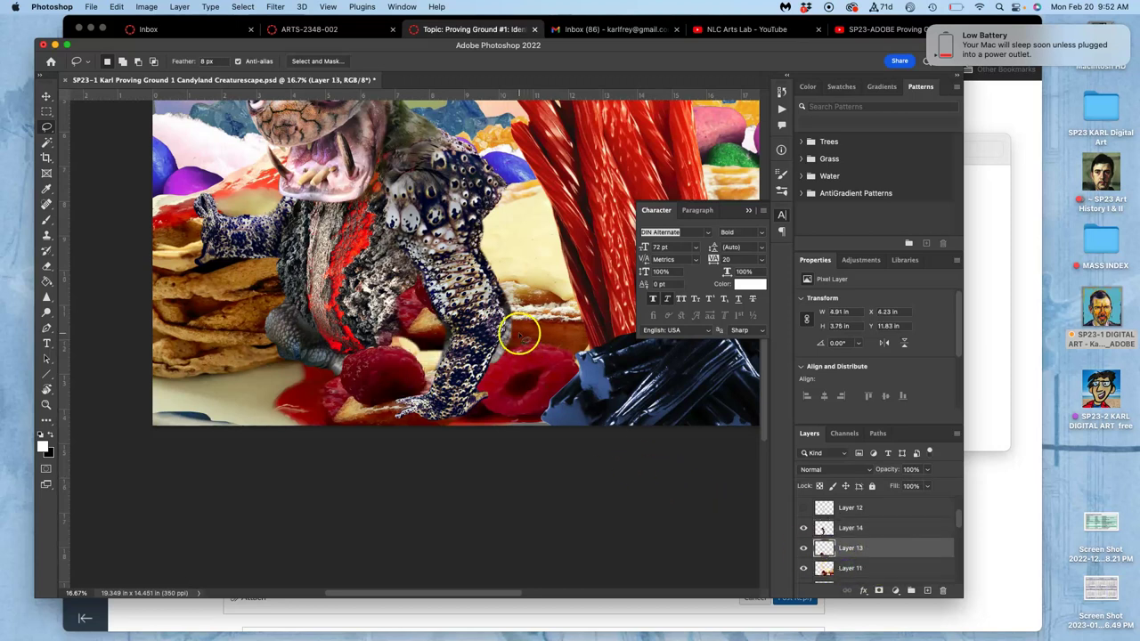
- Select Layer 14 and toggle its visibility to compare the foot over the raspberries
scroll(503, 321, "down", 3)
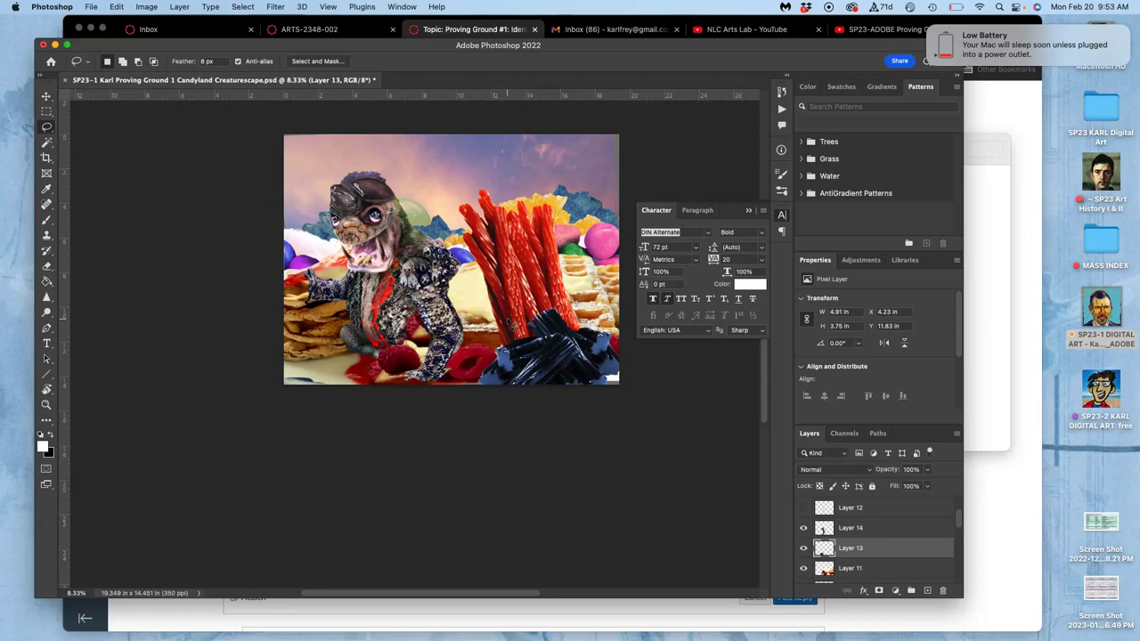
scroll(508, 323, "up", 3)
scroll(450, 373, "up", 3)
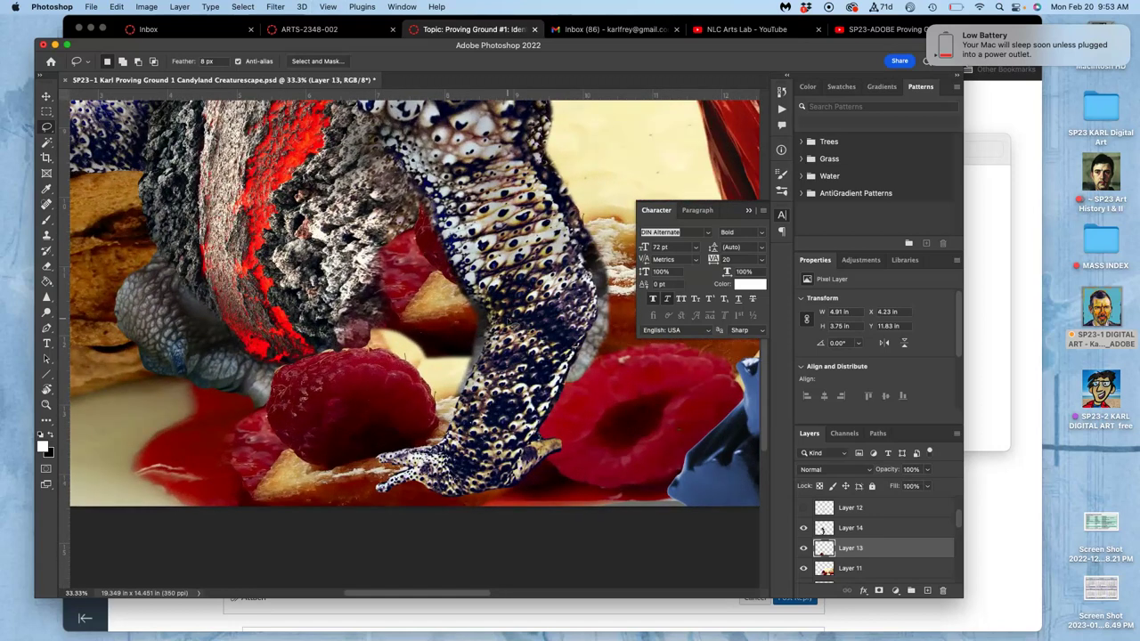
scroll(414, 283, "down", 2)
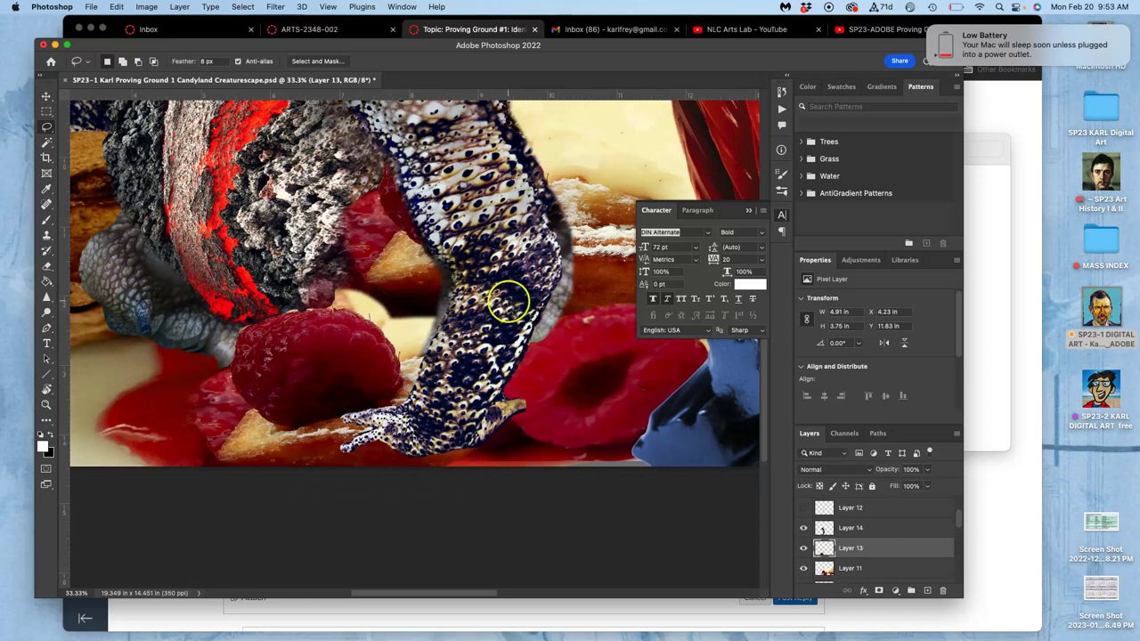
left_click(804, 528)
left_click(803, 528)
key("super+minus")
scroll(807, 534, "up", 2)
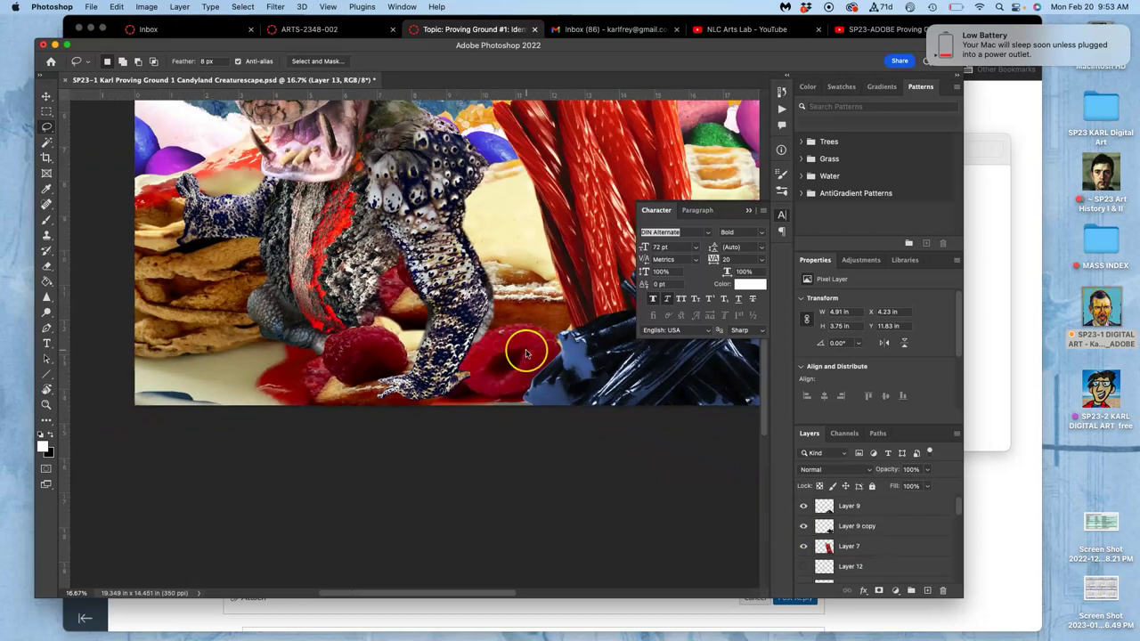
scroll(526, 354, "up", 5)
scroll(526, 354, "left", 3)
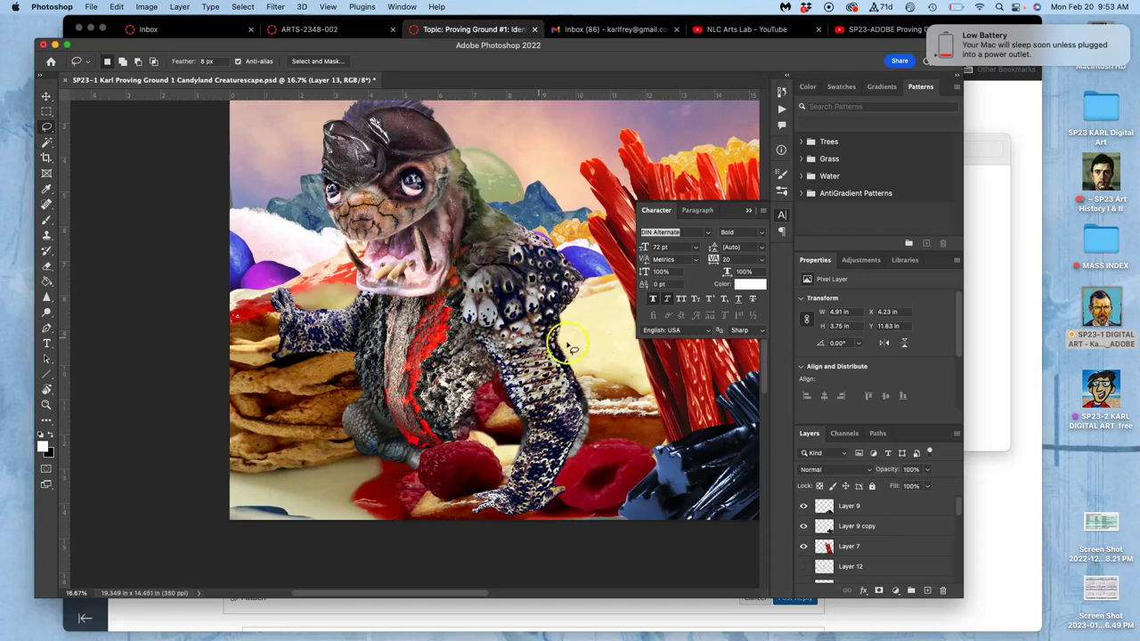
scroll(842, 530, "down", 2)
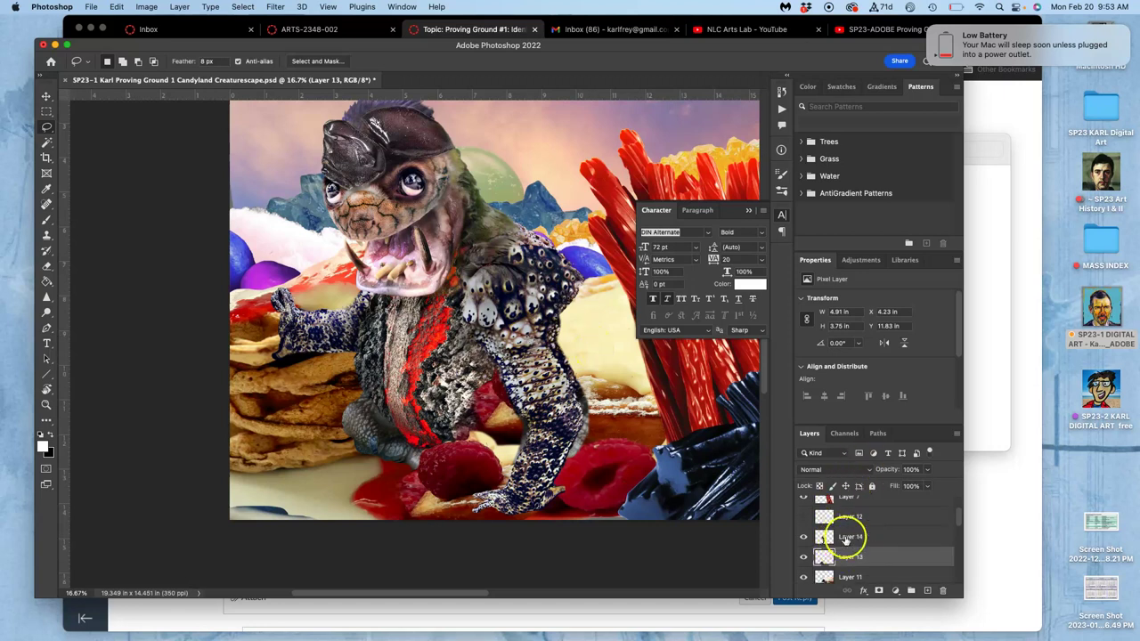
left_click(849, 537)
left_click(804, 537)
left_click(803, 537)
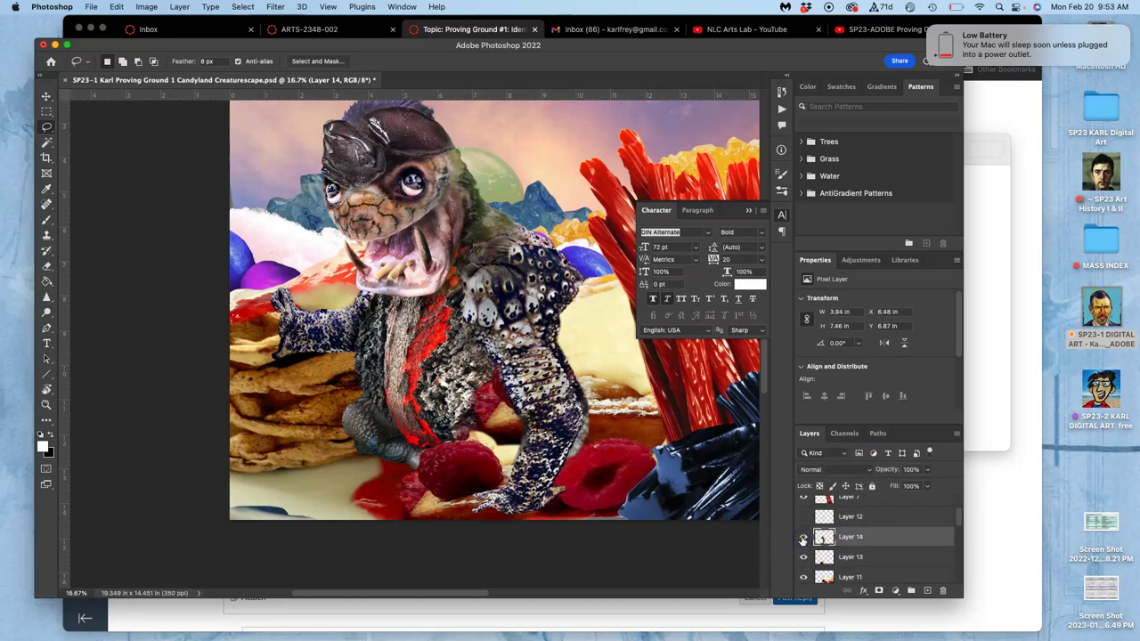
- Start a Puppet Warp on Layer 14 and pin the upper part of the arm
left_click(119, 9)
left_click(138, 236)
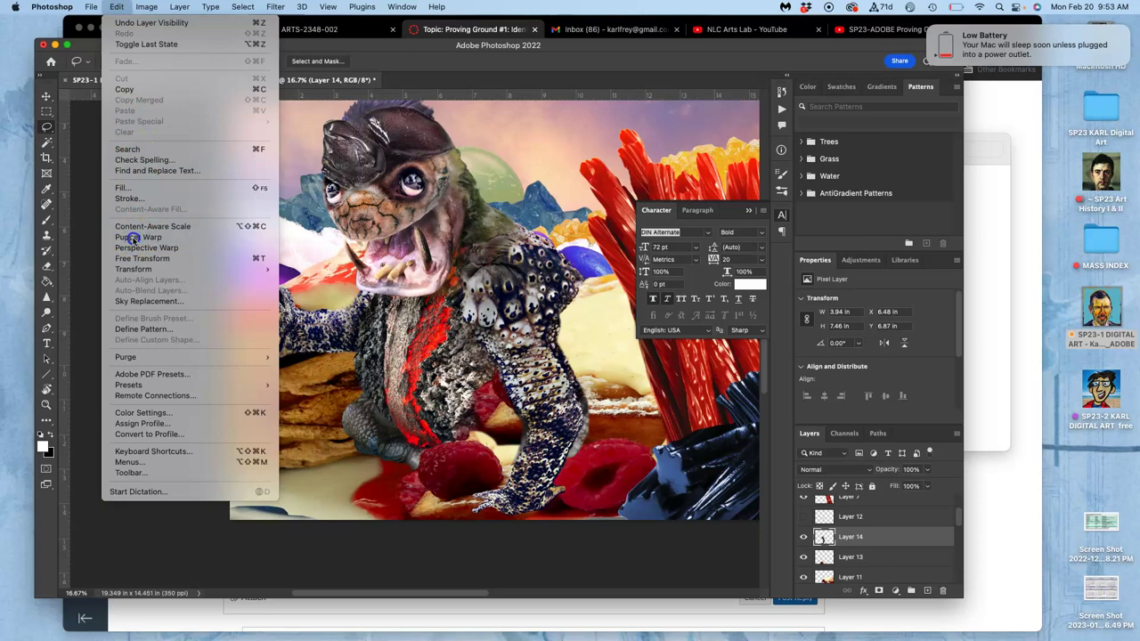
left_click(544, 332)
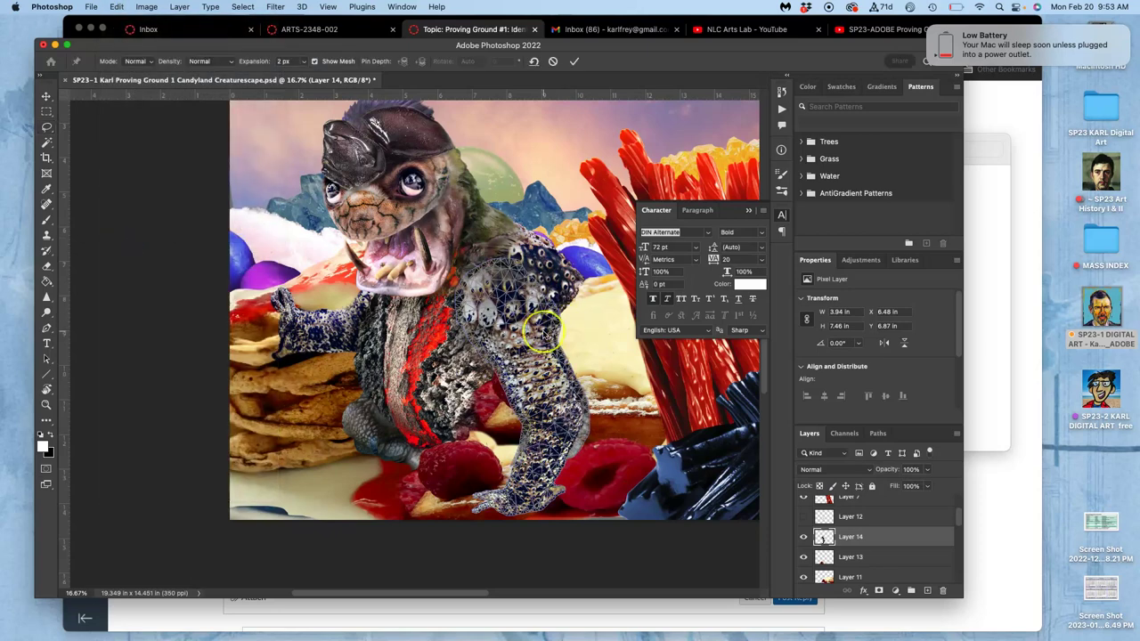
scroll(543, 332, "up", 6)
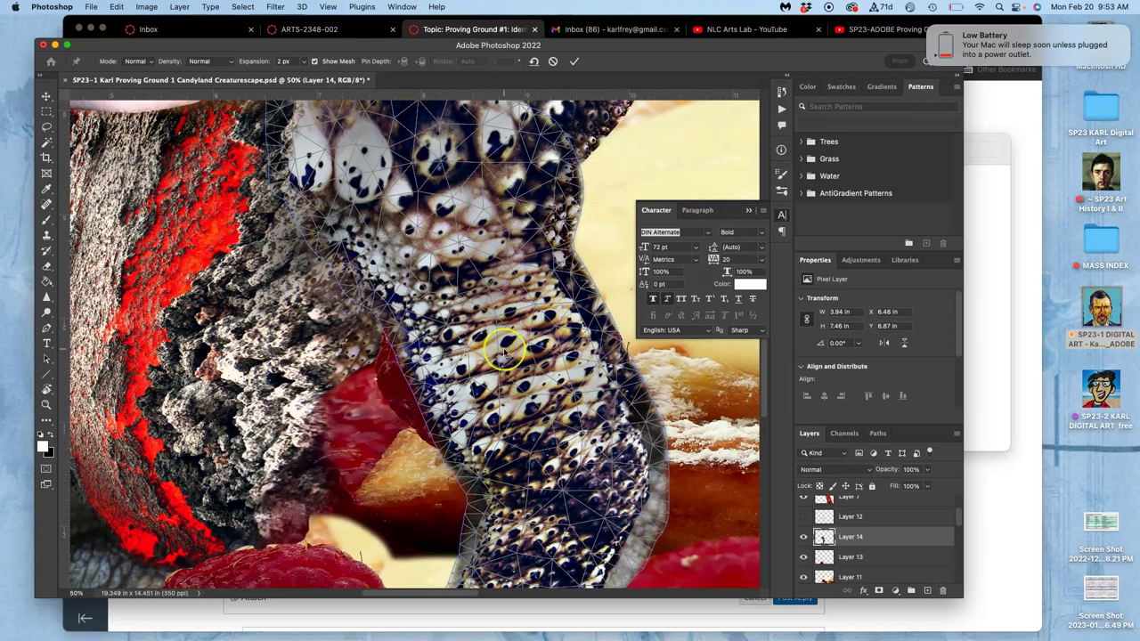
scroll(505, 353, "down", 3)
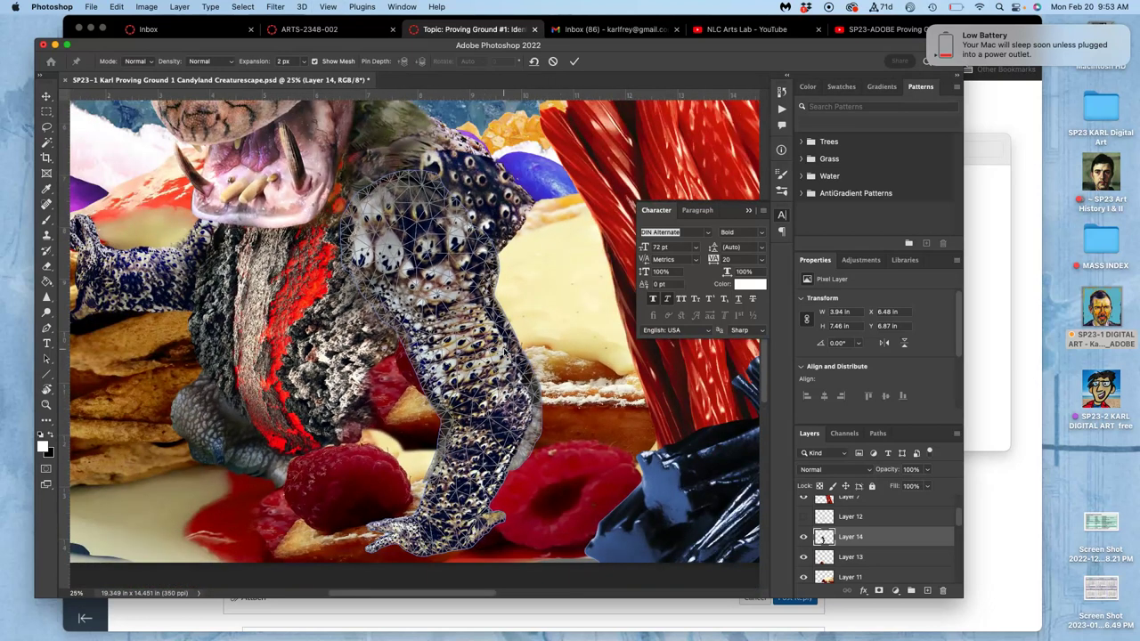
left_click(419, 226)
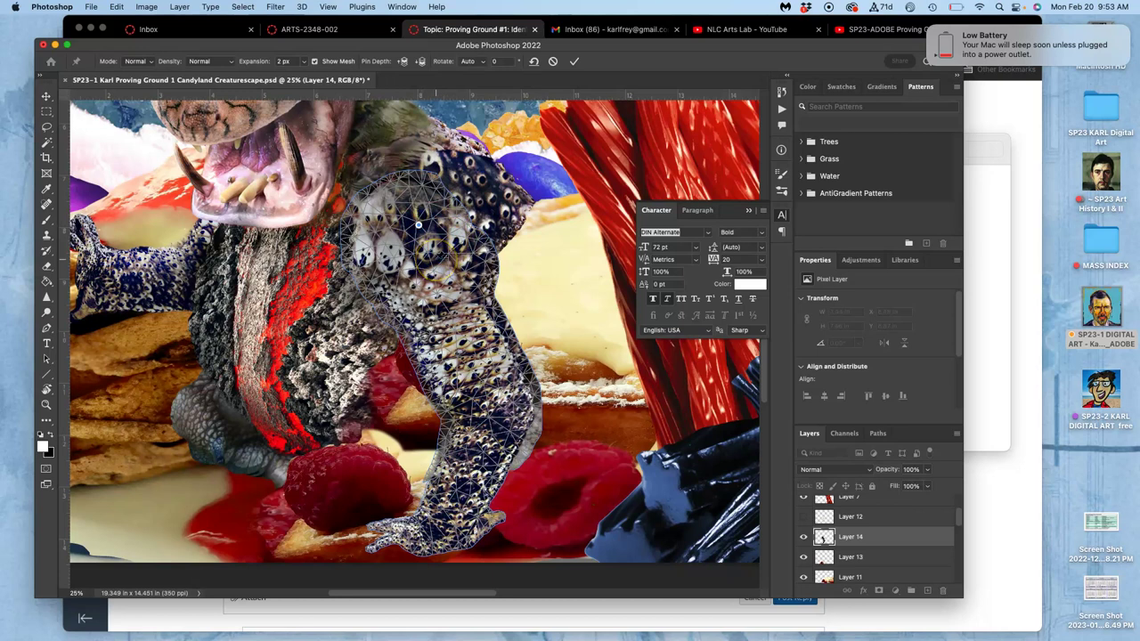
left_click(430, 241)
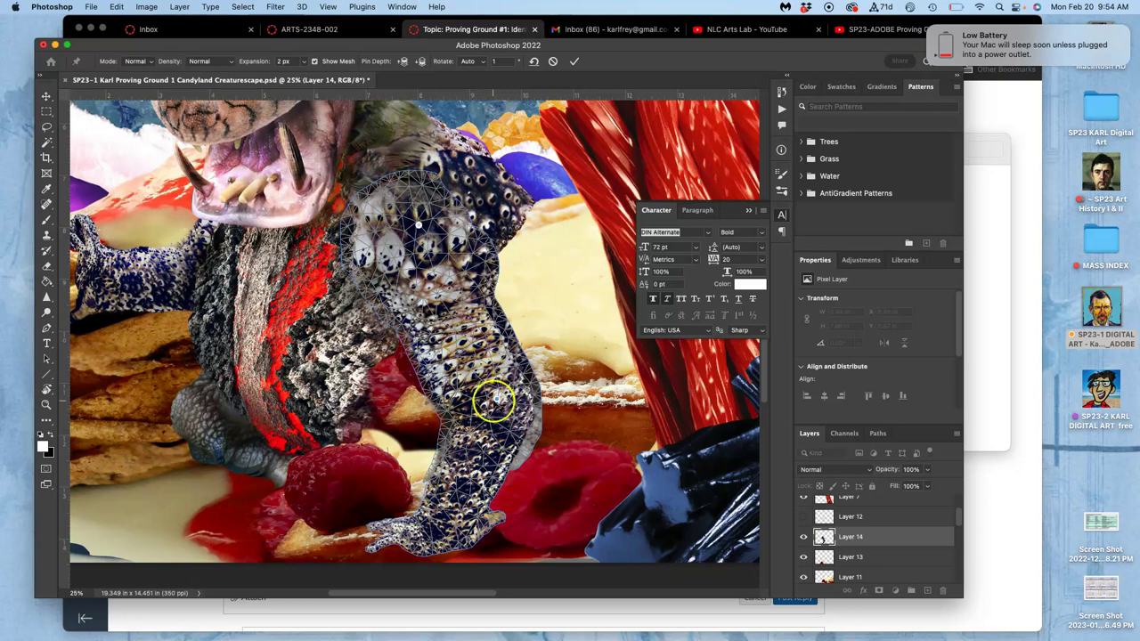
- Drag the lower pins to bend the arm down onto the raspberry, then commit the warp
left_click_drag(491, 400, 448, 334)
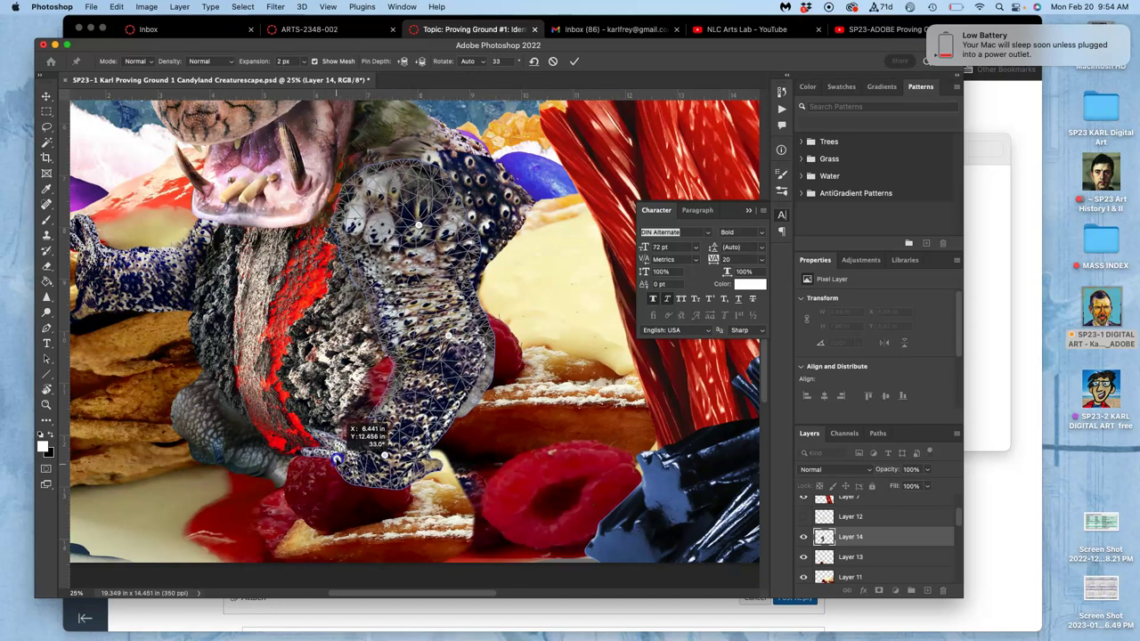
left_click_drag(339, 472, 340, 463)
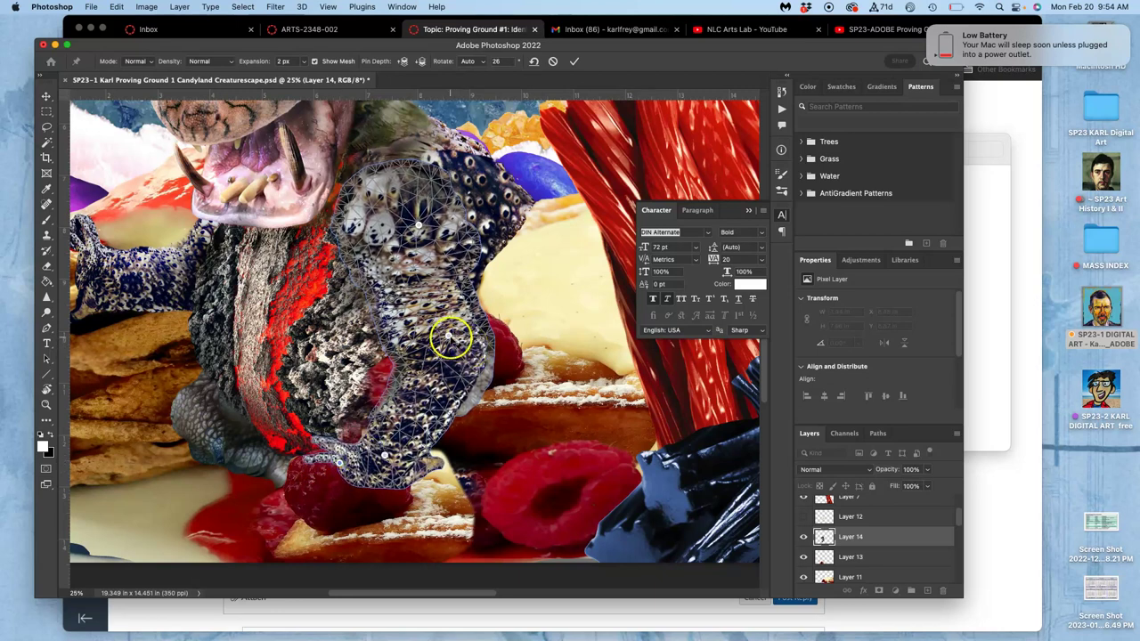
left_click_drag(450, 336, 471, 333)
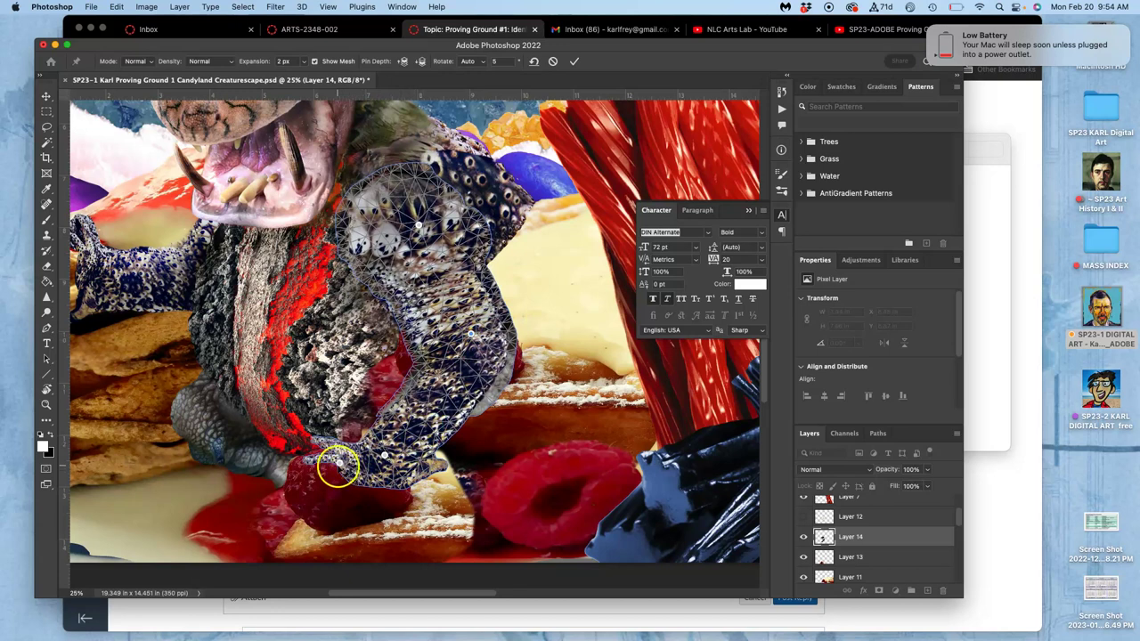
left_click_drag(340, 465, 342, 466)
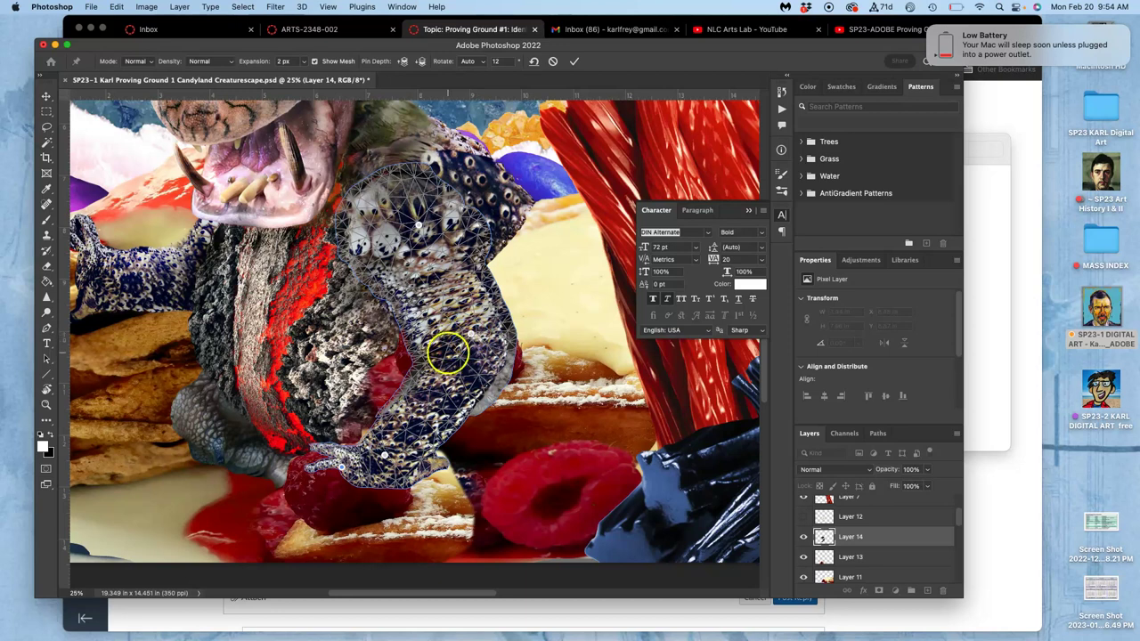
key("super+minus")
key("super+minus")
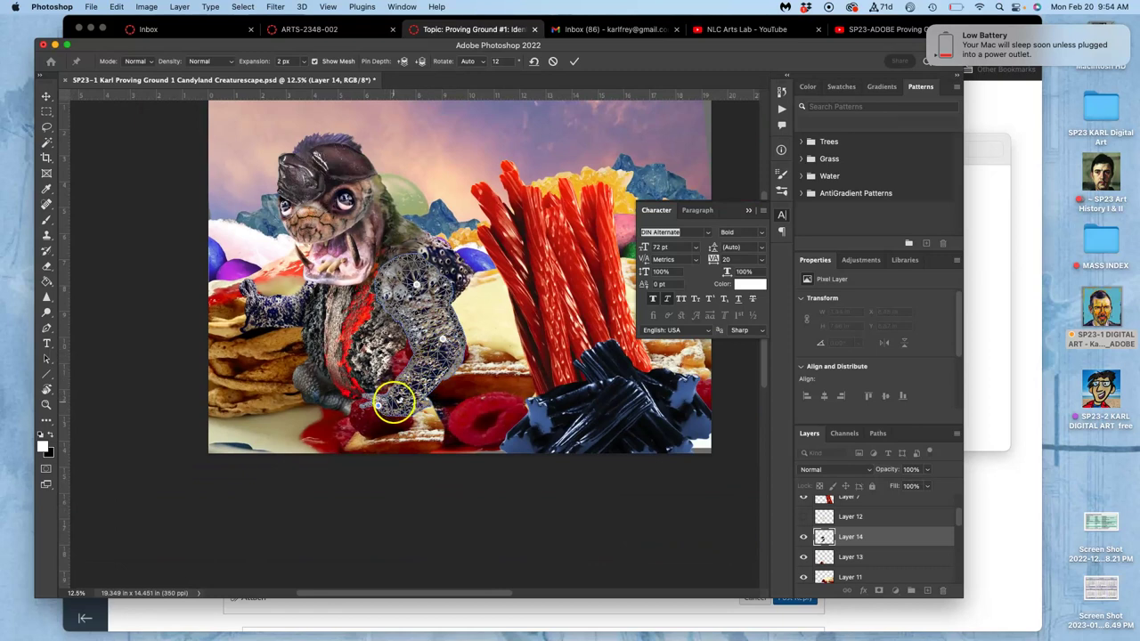
key("Return")
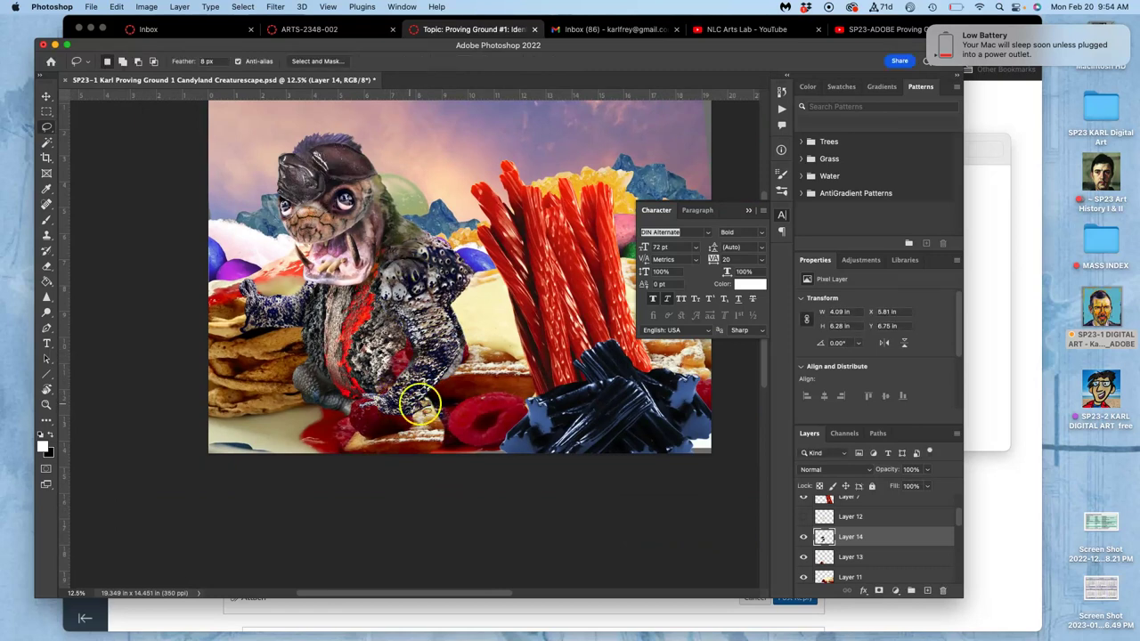
- Select the Creature Sketch copy 2 body layer after checking layer visibility
left_click(804, 537)
left_click(804, 538)
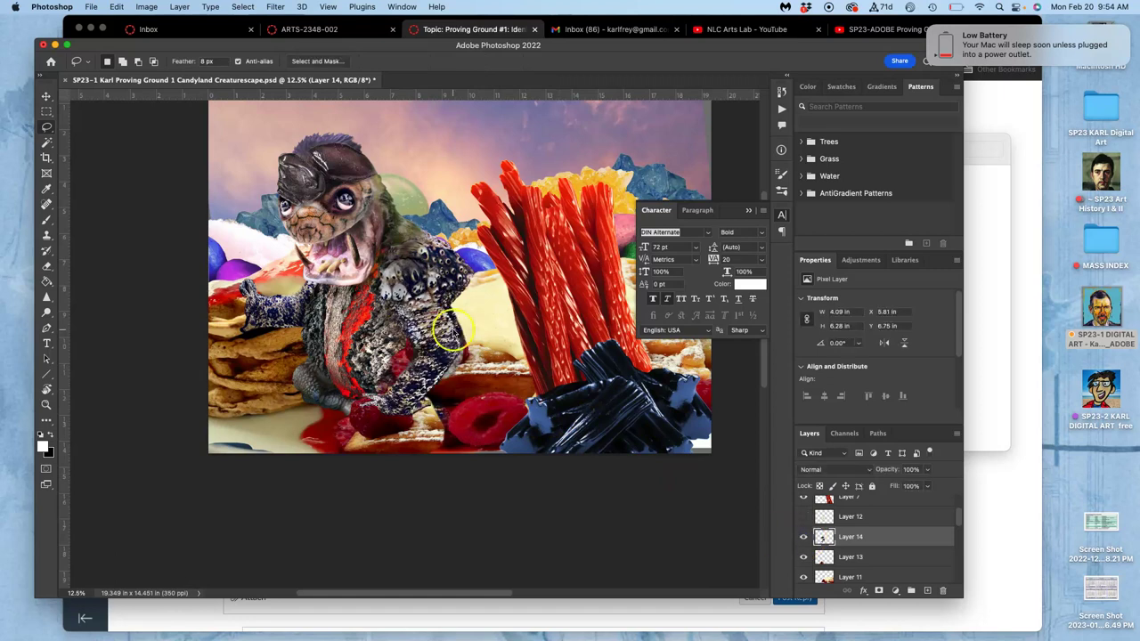
scroll(454, 334, "left", 2)
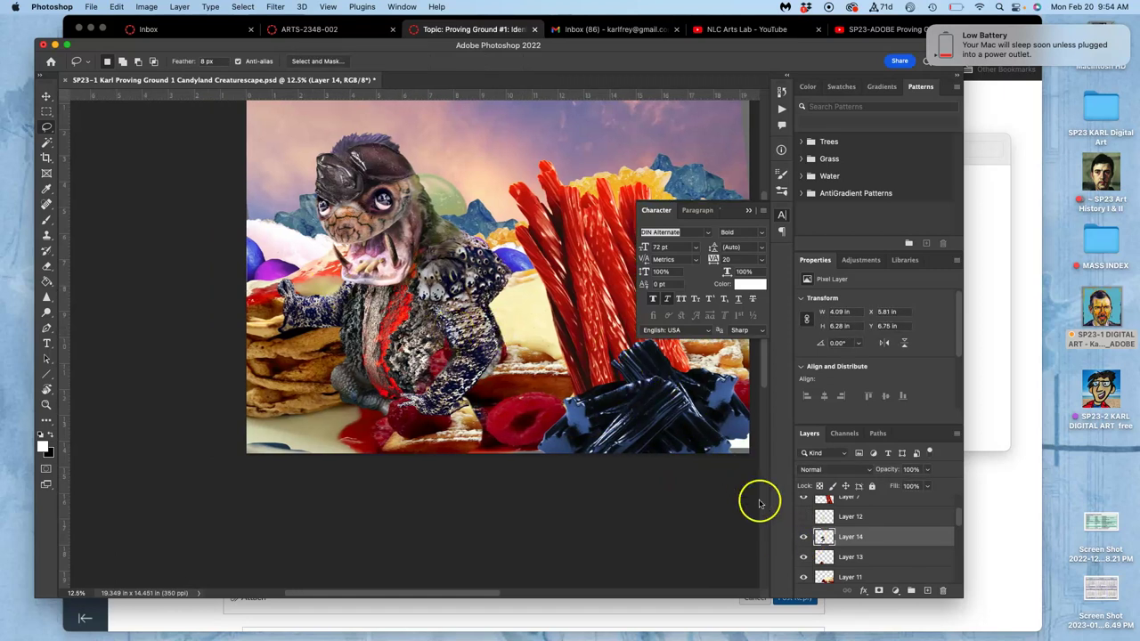
scroll(847, 538, "down", 3)
left_click(844, 554)
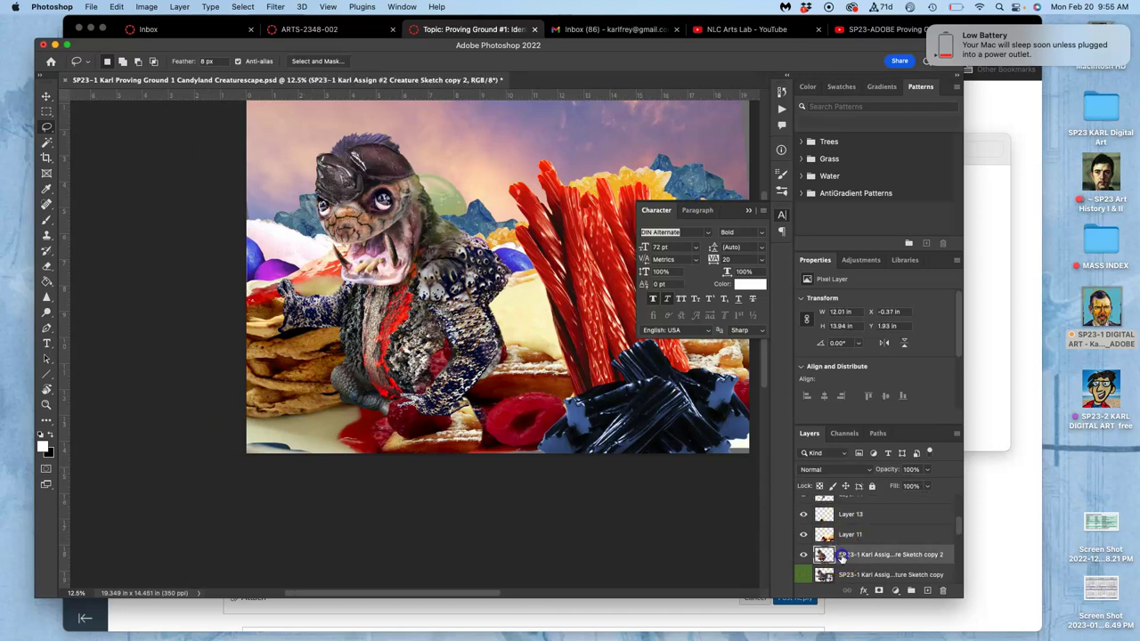
left_click(803, 554)
left_click(803, 554)
- Puppet-warp the body with pins on the fist, arm, head, shoulder and right side
left_click(119, 7)
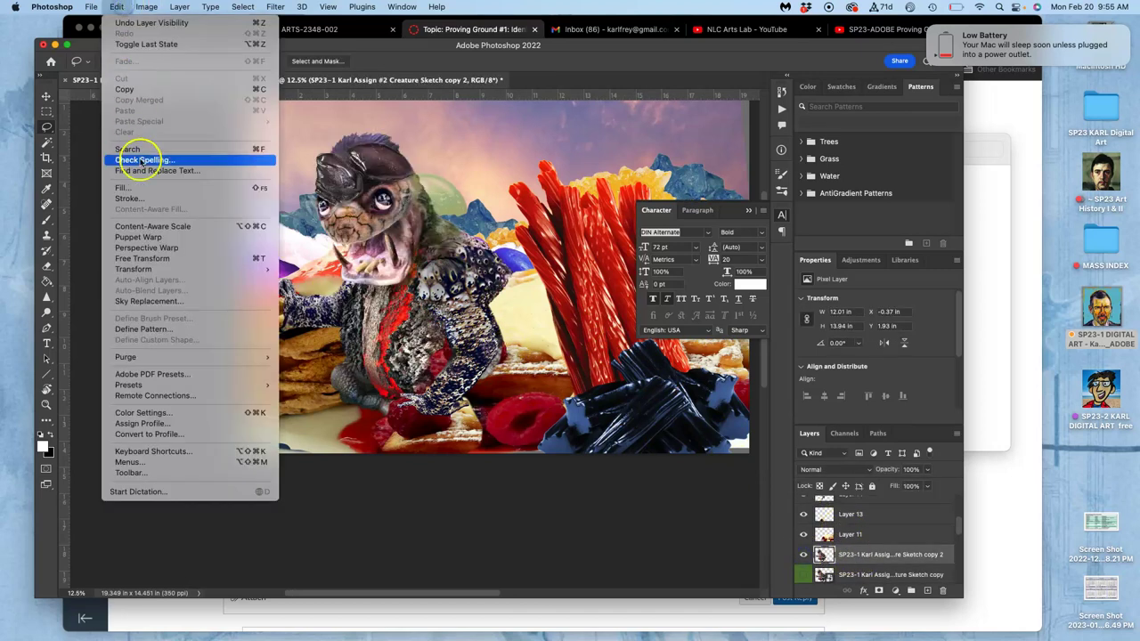
left_click(139, 237)
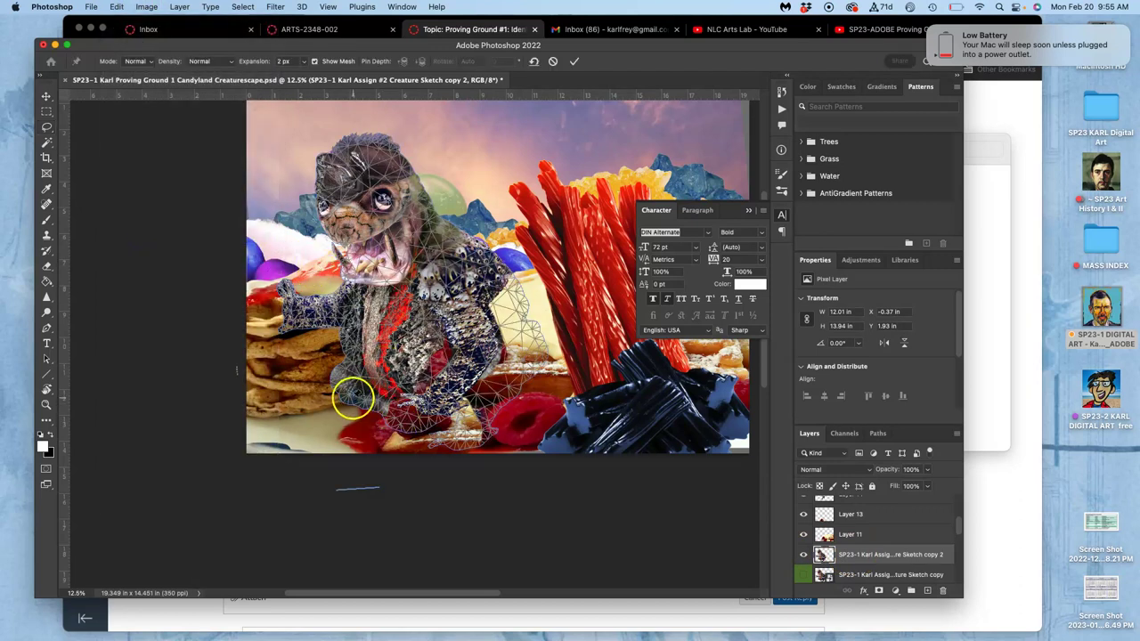
left_click_drag(290, 294, 294, 311)
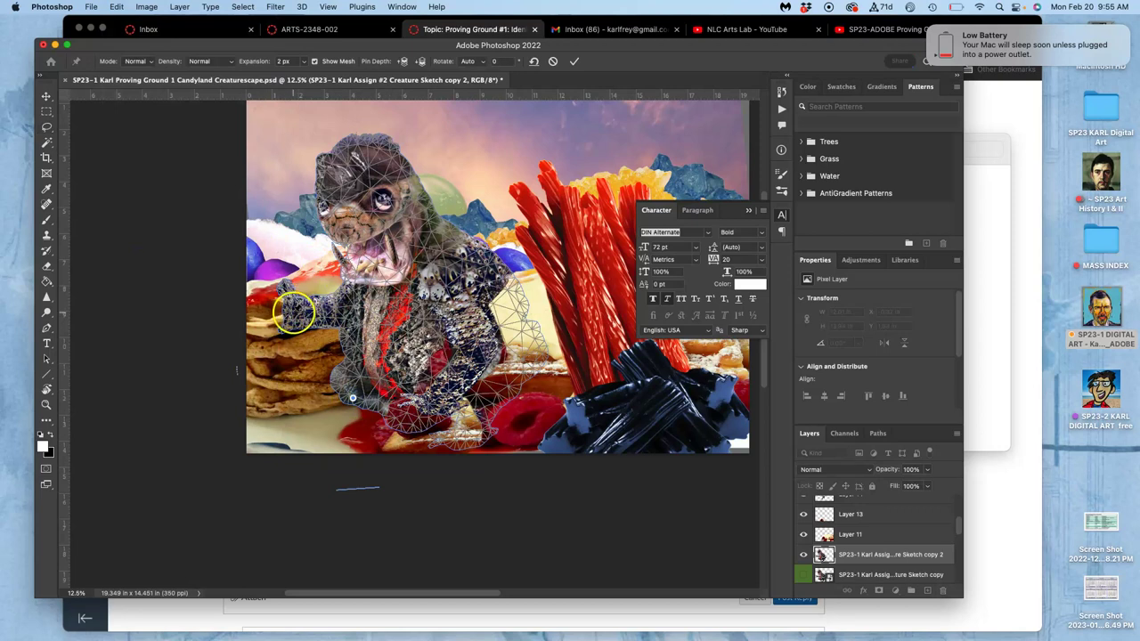
left_click(341, 309)
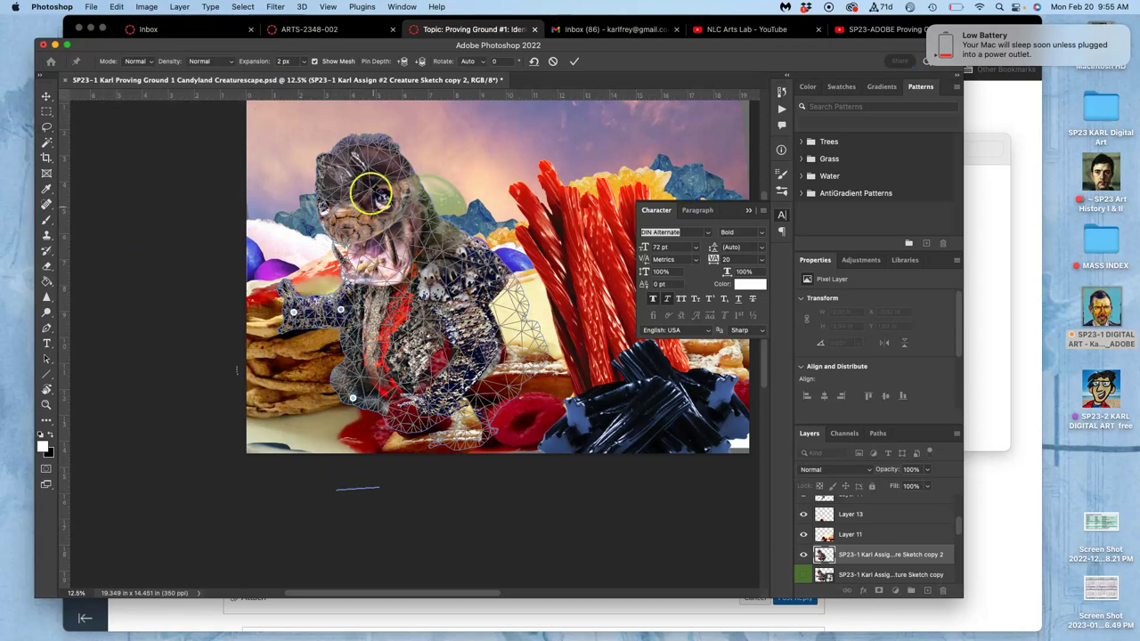
left_click(350, 165)
left_click(431, 216)
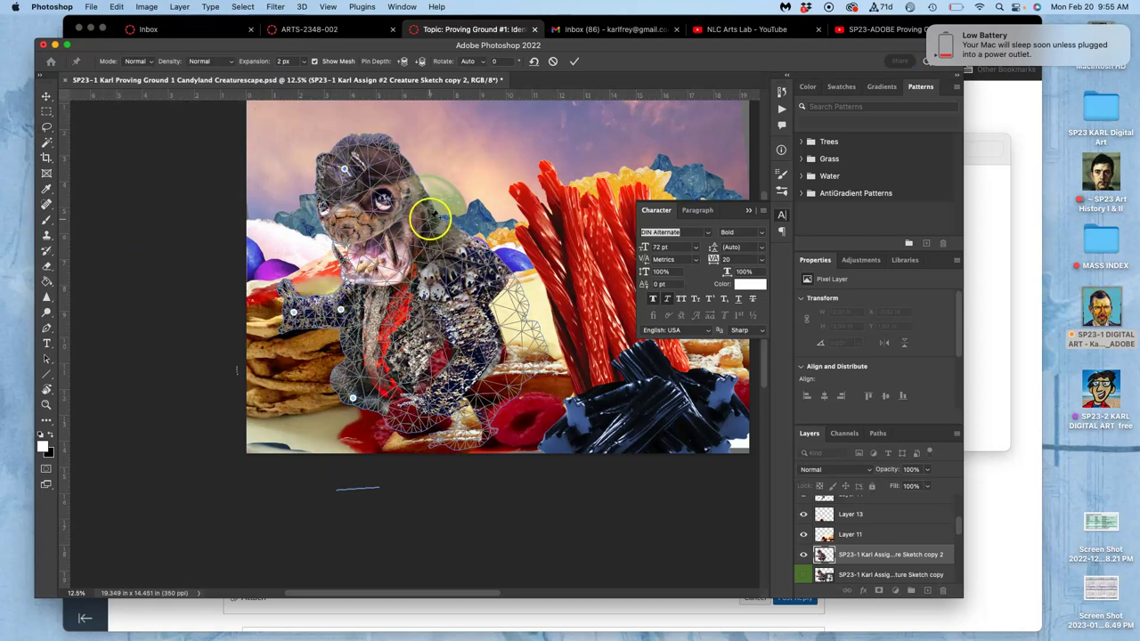
left_click(520, 267)
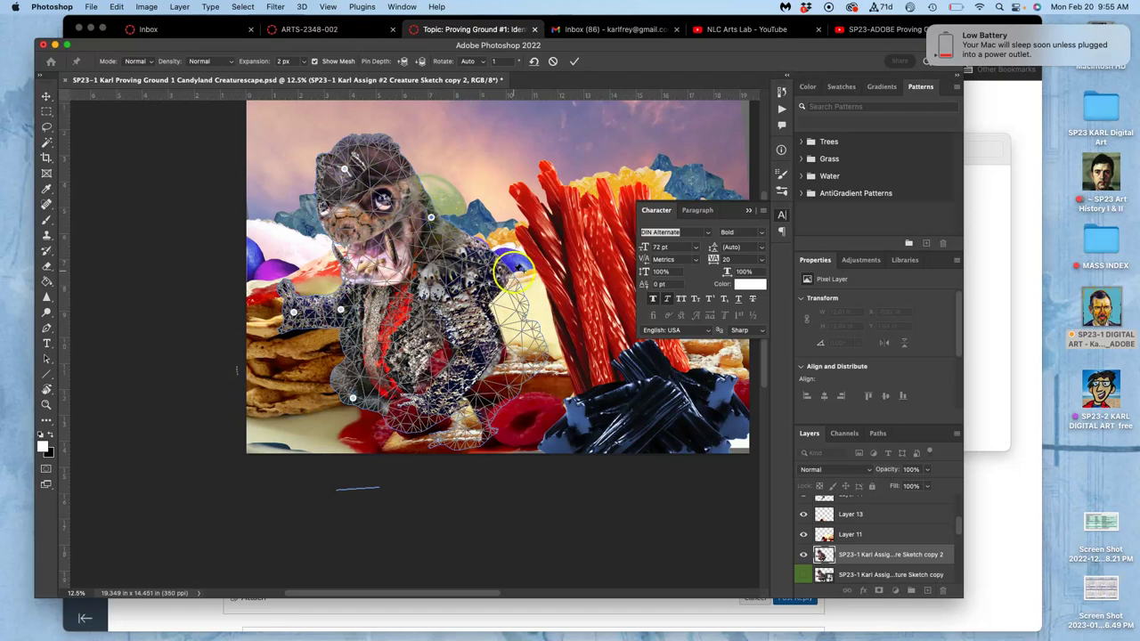
- Drag and rotate the head pin to tilt the creature's head about 15°
left_click_drag(417, 201, 395, 205)
mouse_move(343, 167)
left_mouse_down()
mouse_move(356, 156)
mouse_move(342, 179)
mouse_move(357, 152)
mouse_move(357, 161)
left_mouse_up()
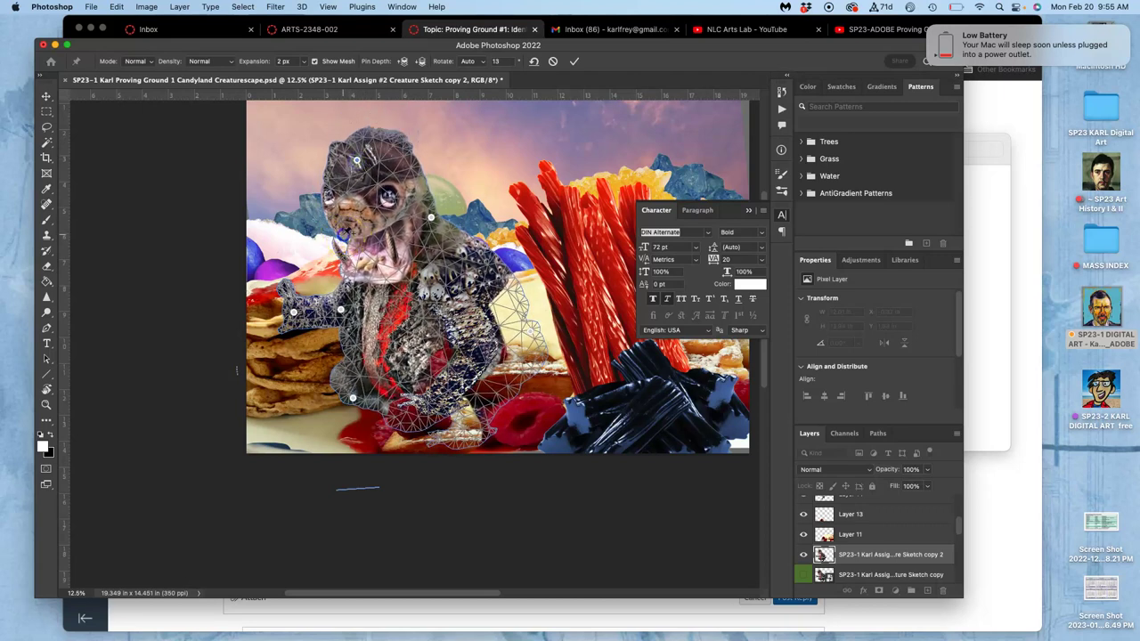
left_click_drag(344, 236, 335, 230)
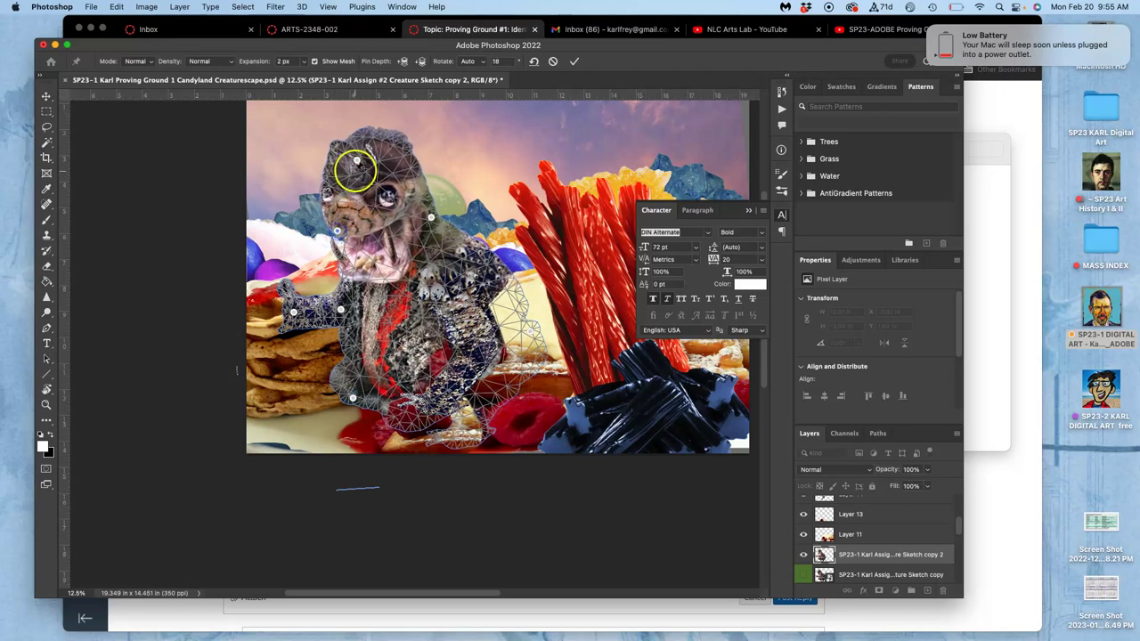
mouse_move(357, 159)
left_mouse_down()
mouse_move(477, 157)
mouse_move(453, 134)
mouse_move(244, 163)
mouse_move(361, 161)
left_mouse_up()
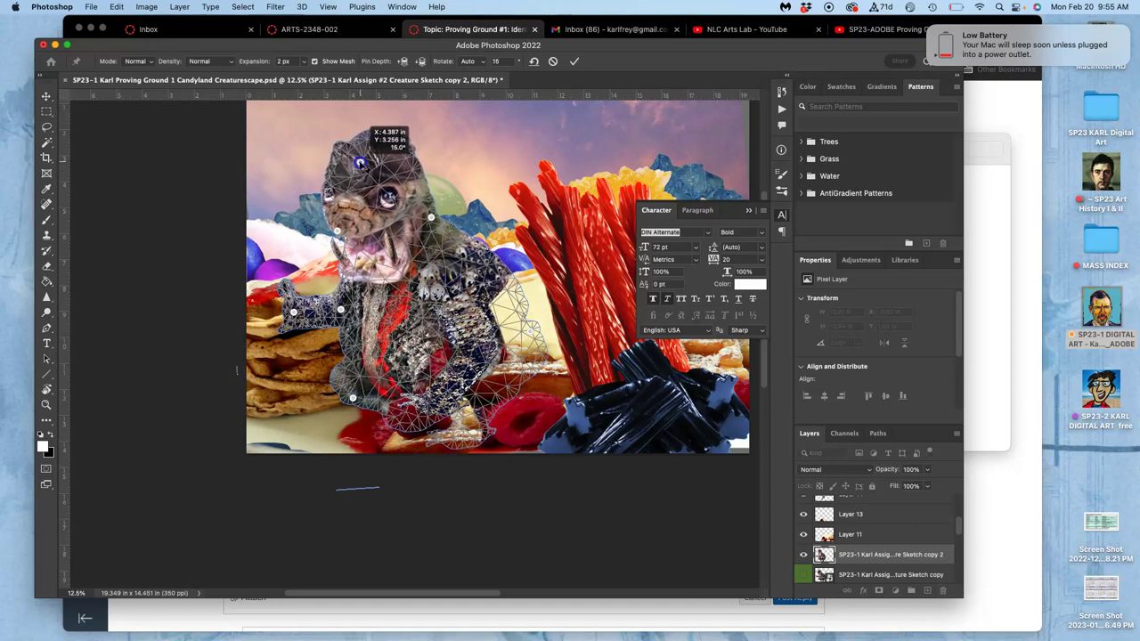
- Raise the hand, reshape the lower arm and body with a new lower-right pin, then commit
left_click_drag(360, 166, 360, 168)
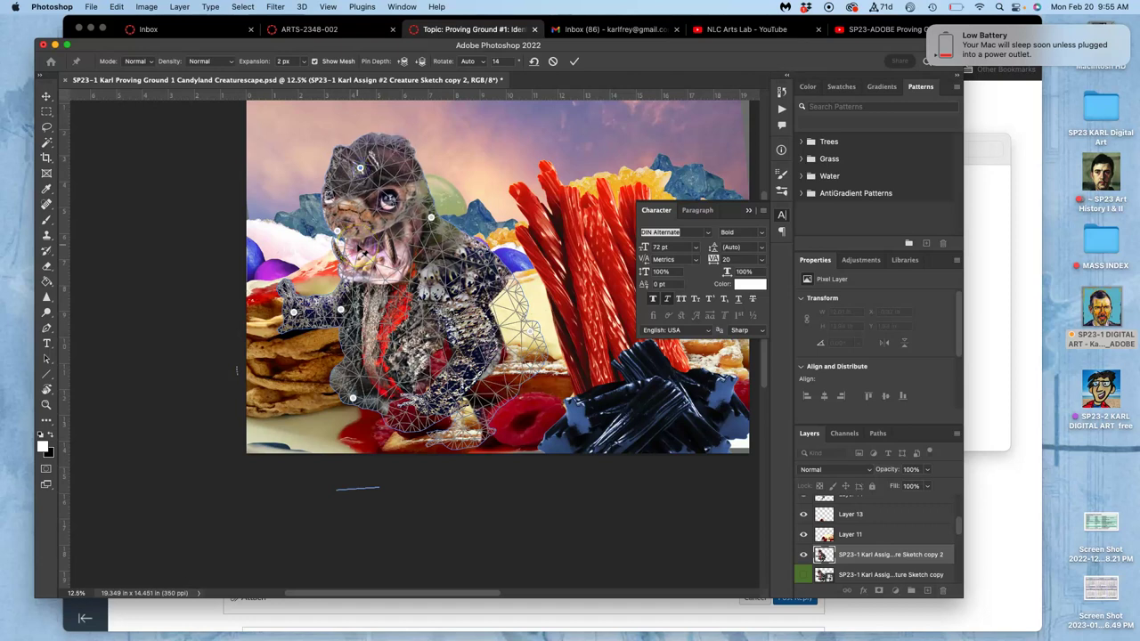
left_click_drag(294, 314, 344, 311)
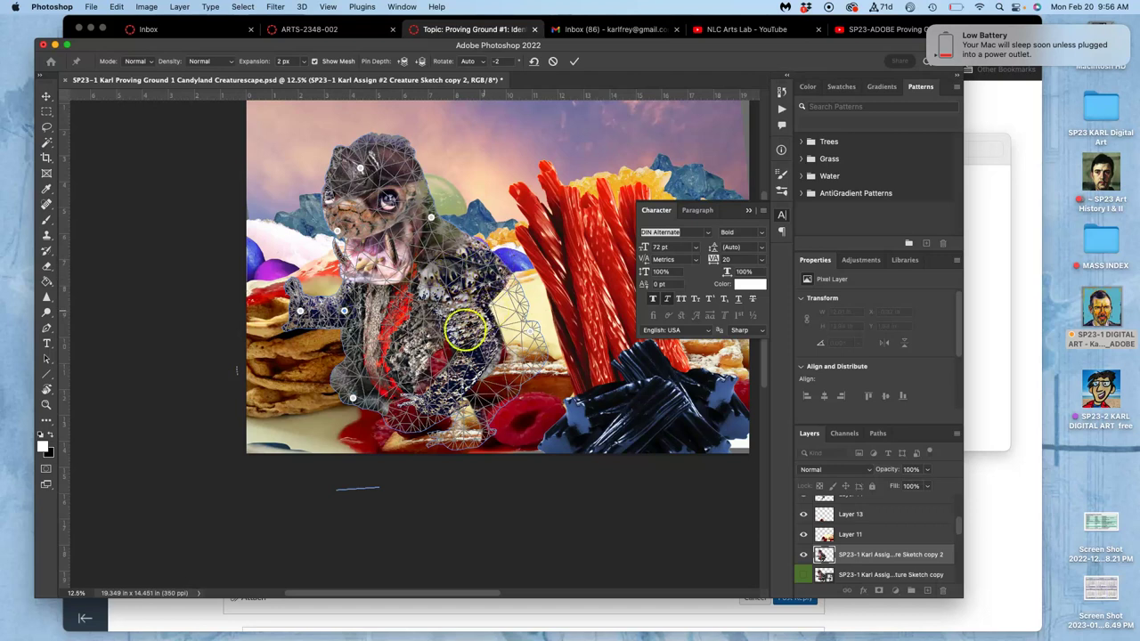
left_click_drag(353, 398, 351, 410)
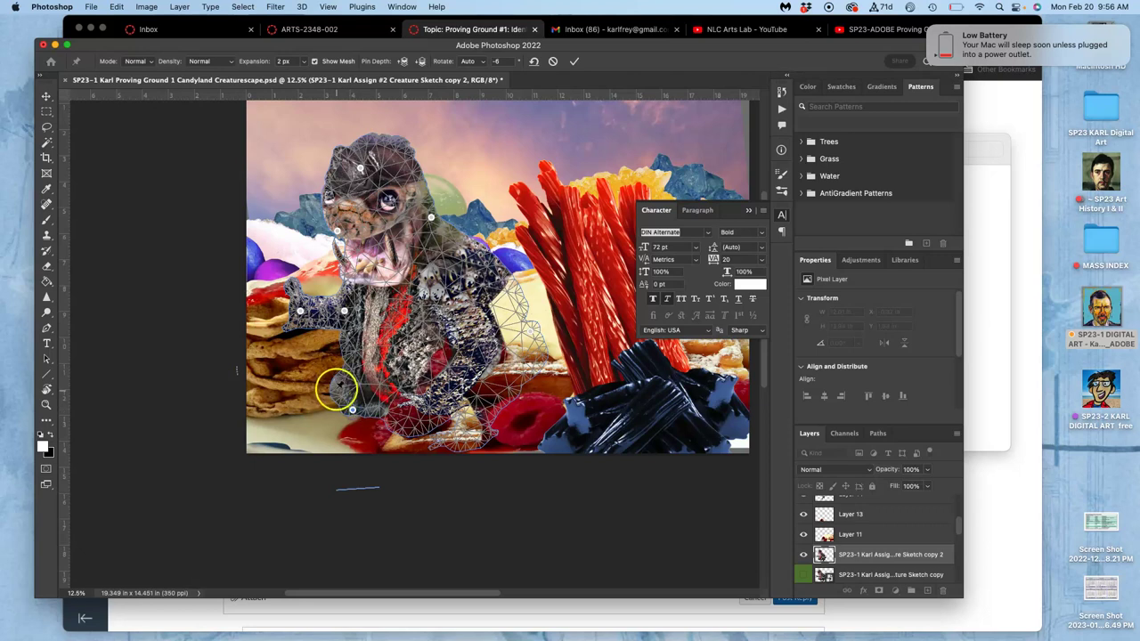
left_click(331, 385)
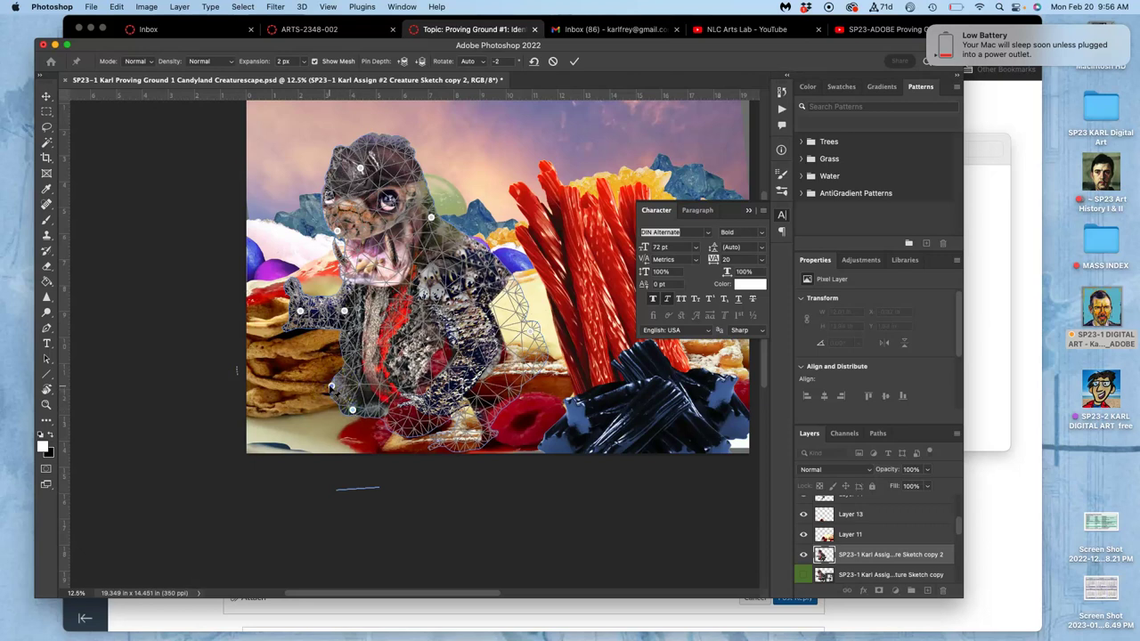
left_click_drag(332, 386, 357, 411)
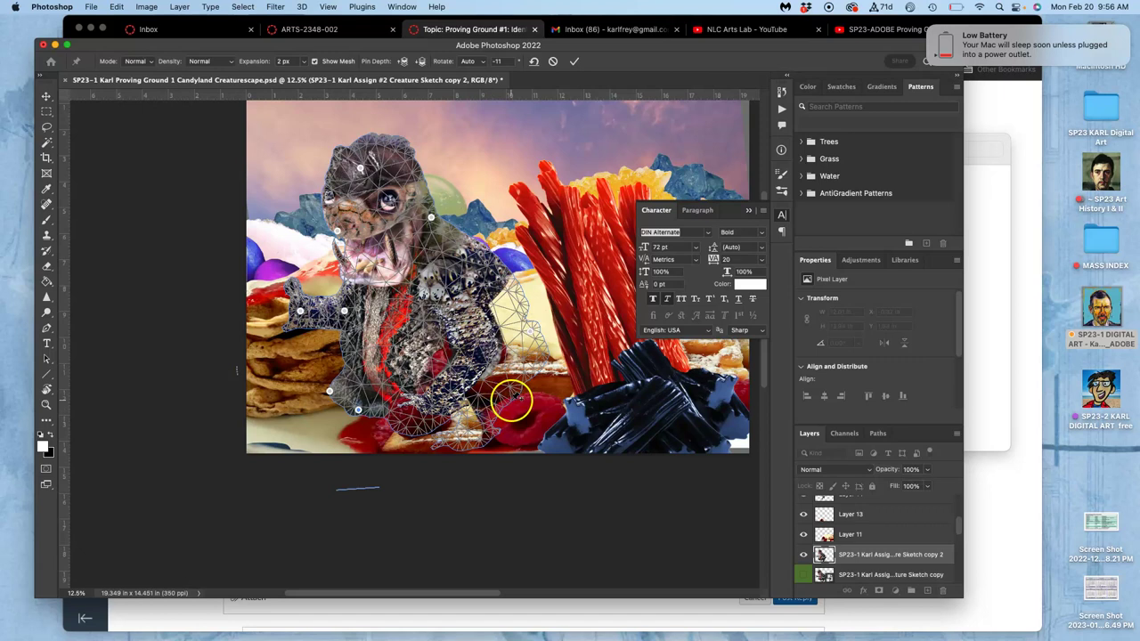
left_click(533, 348)
left_click_drag(532, 336, 530, 332)
key("Return")
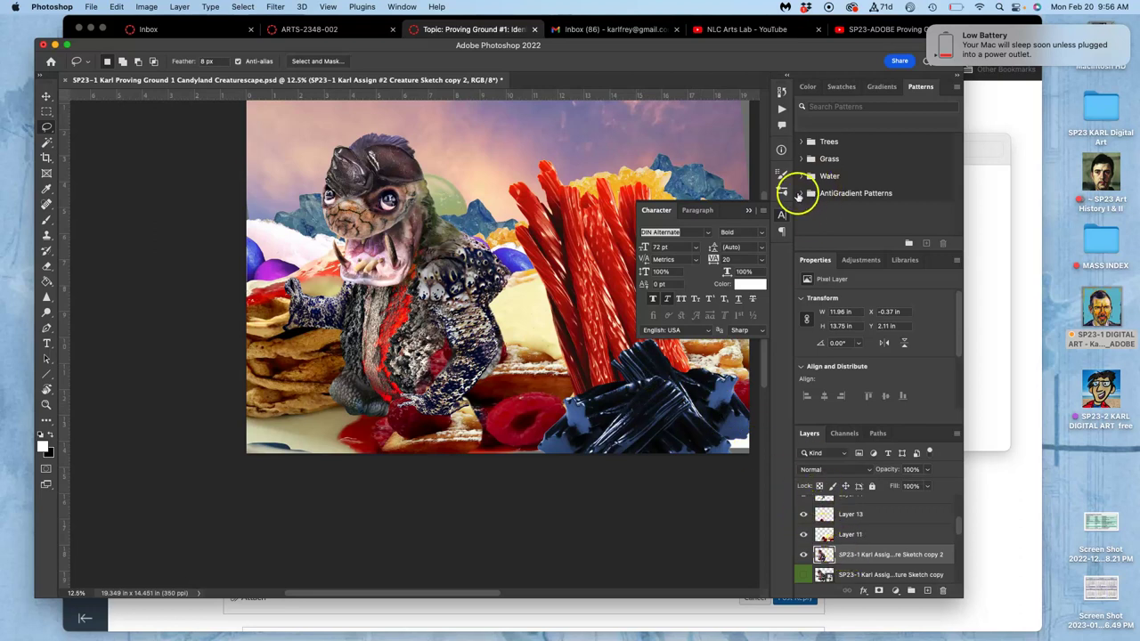
- Compare the creature before and after the Puppet Warp in History, keeping the warp applied
left_click(782, 93)
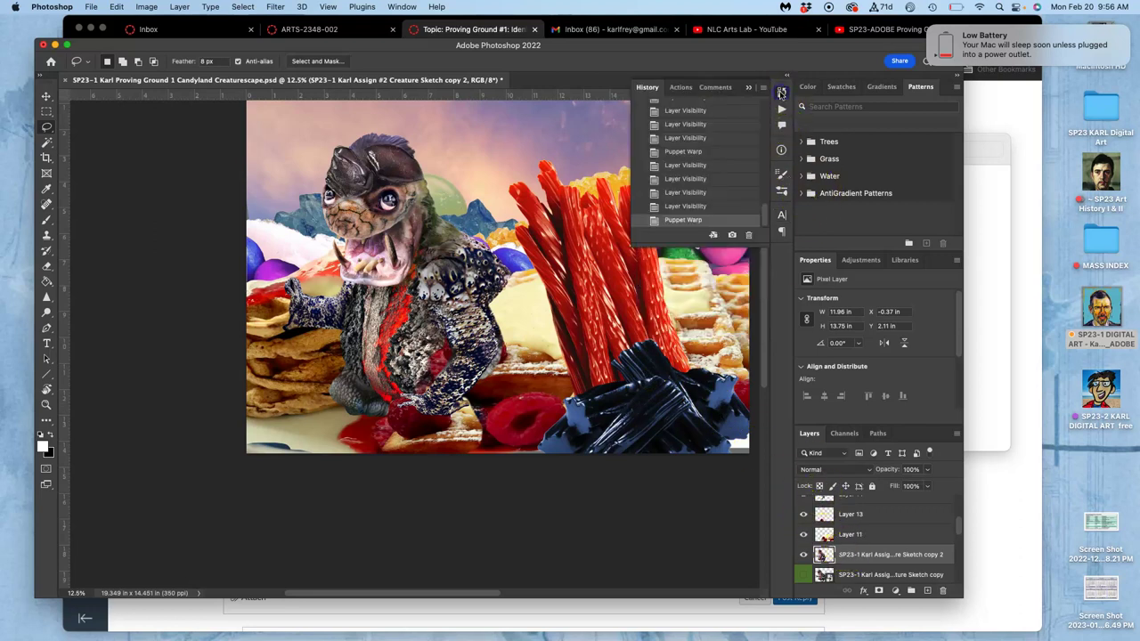
left_click(692, 206)
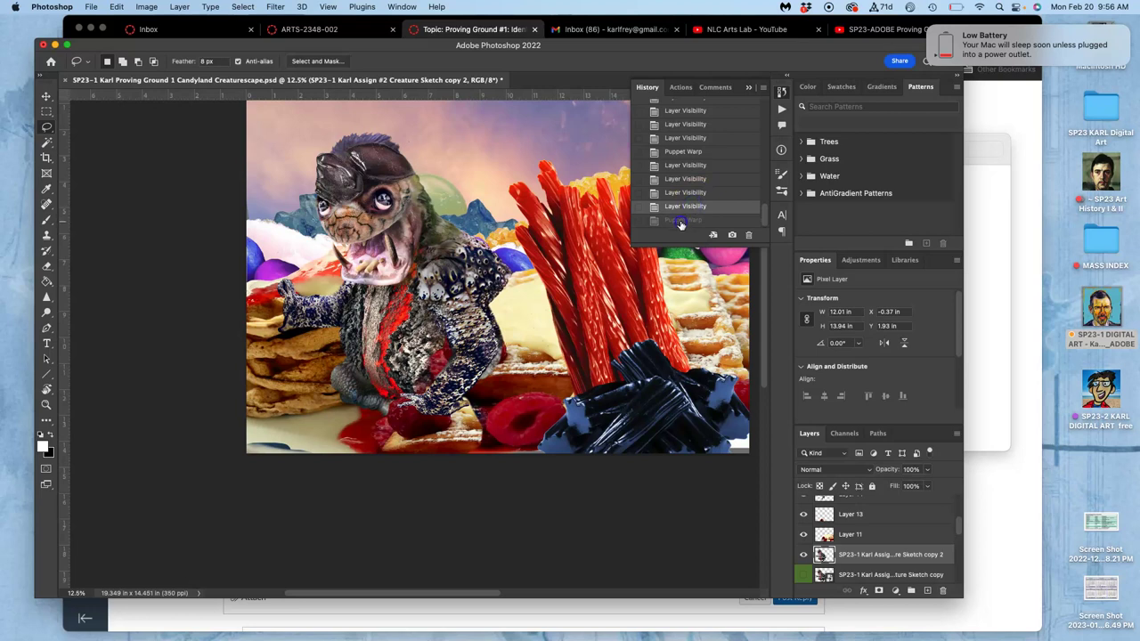
left_click(681, 220)
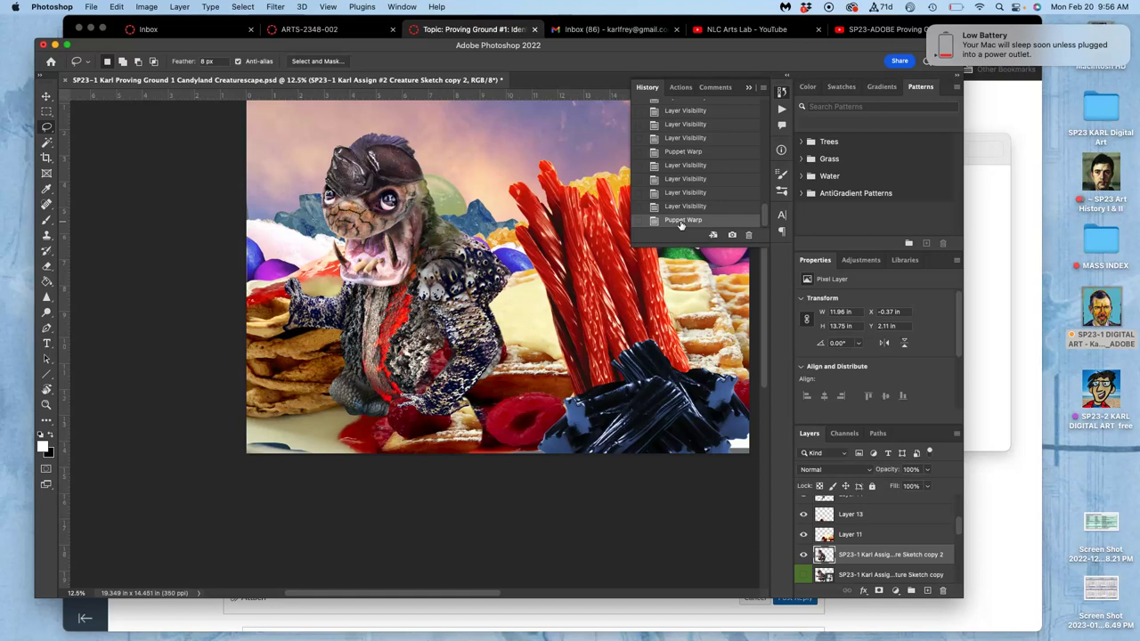
key("super+equal")
key("super+equal")
key("super+equal")
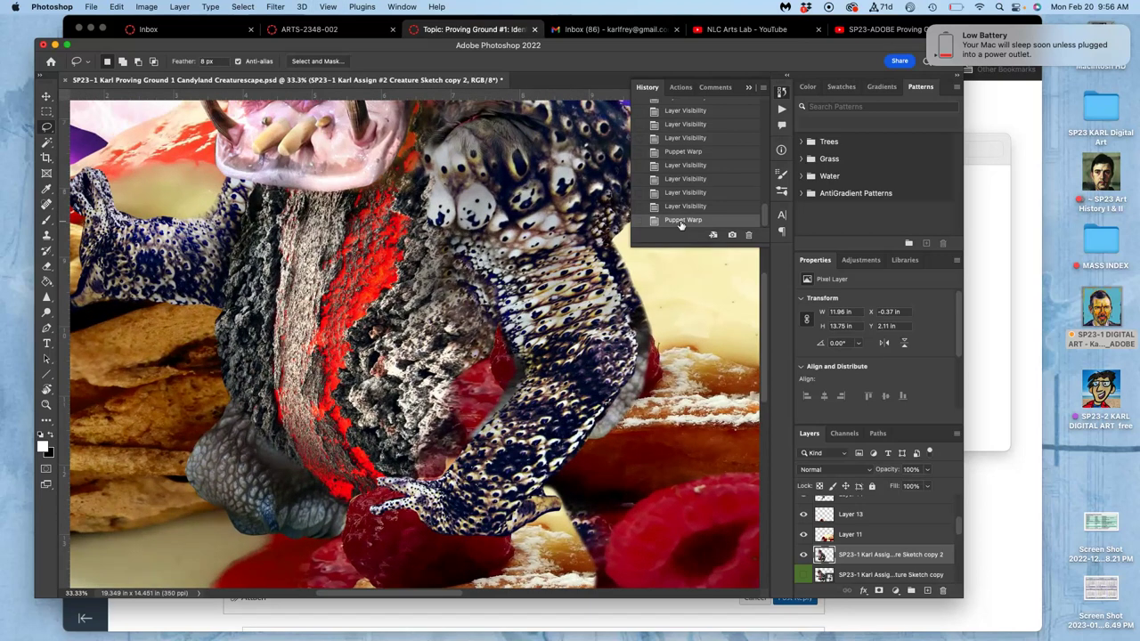
scroll(467, 137, "up", 5)
scroll(467, 136, "left", 2)
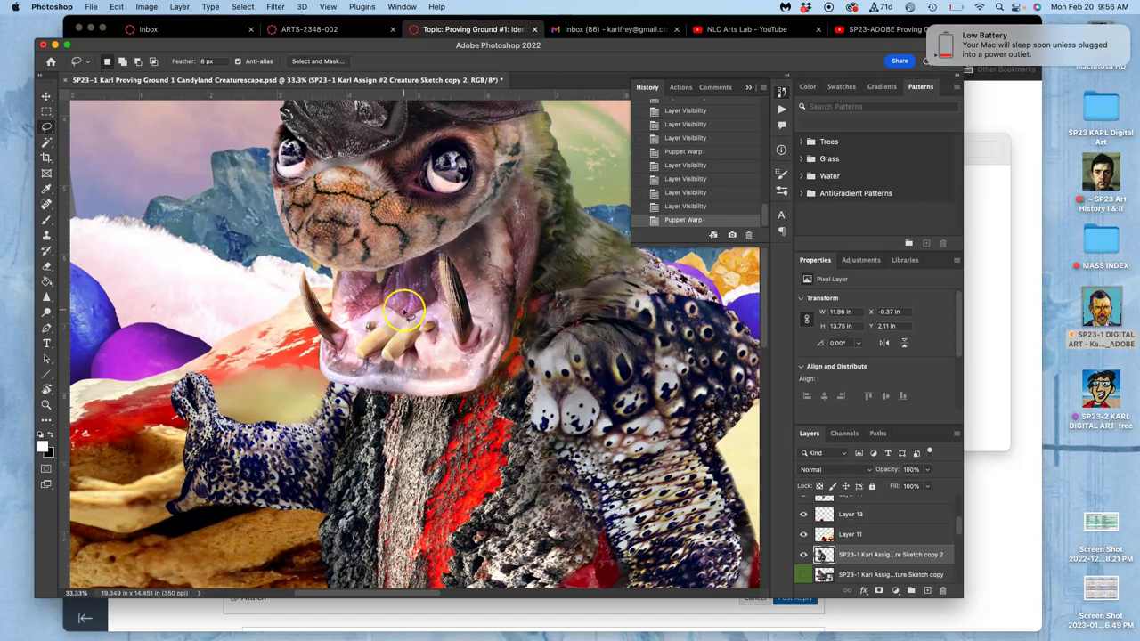
scroll(406, 312, "up", 2)
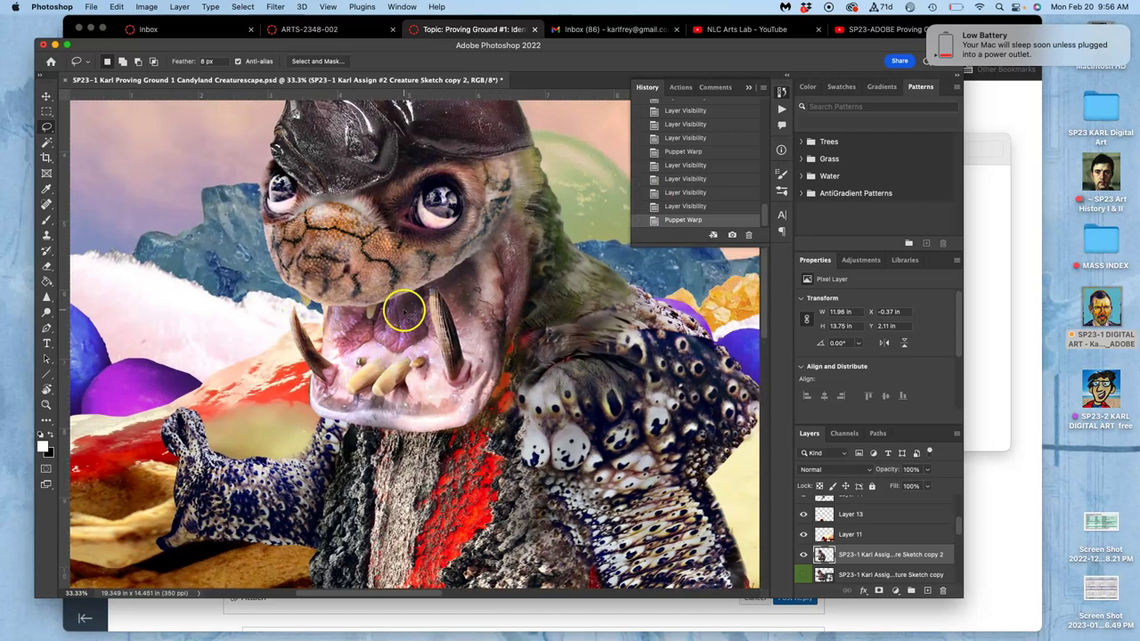
left_click(707, 207)
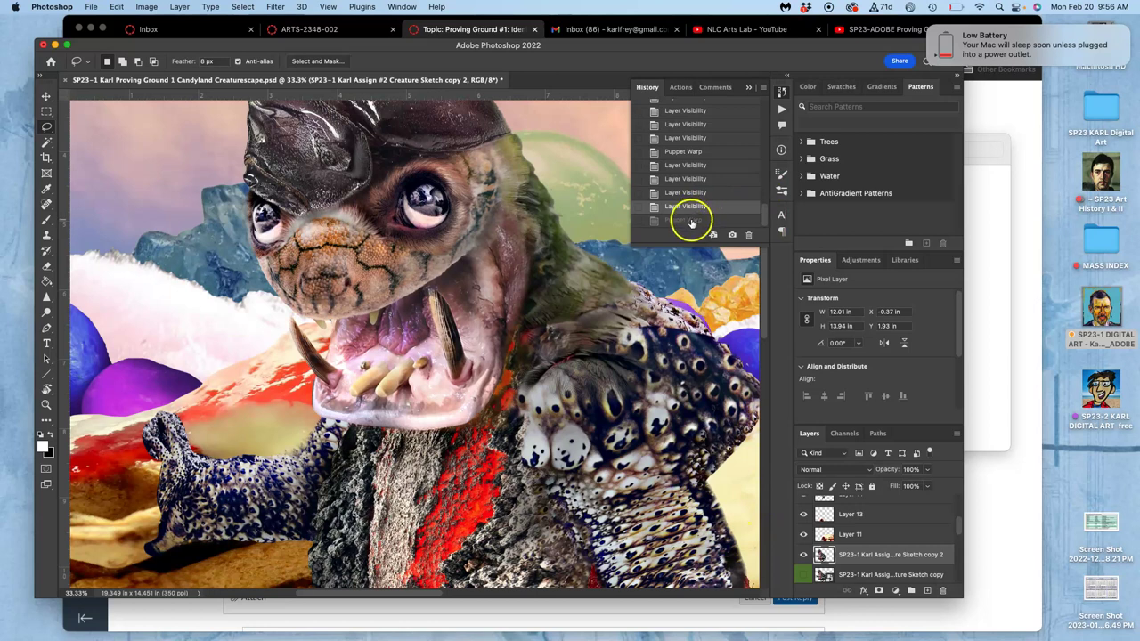
left_click(691, 220)
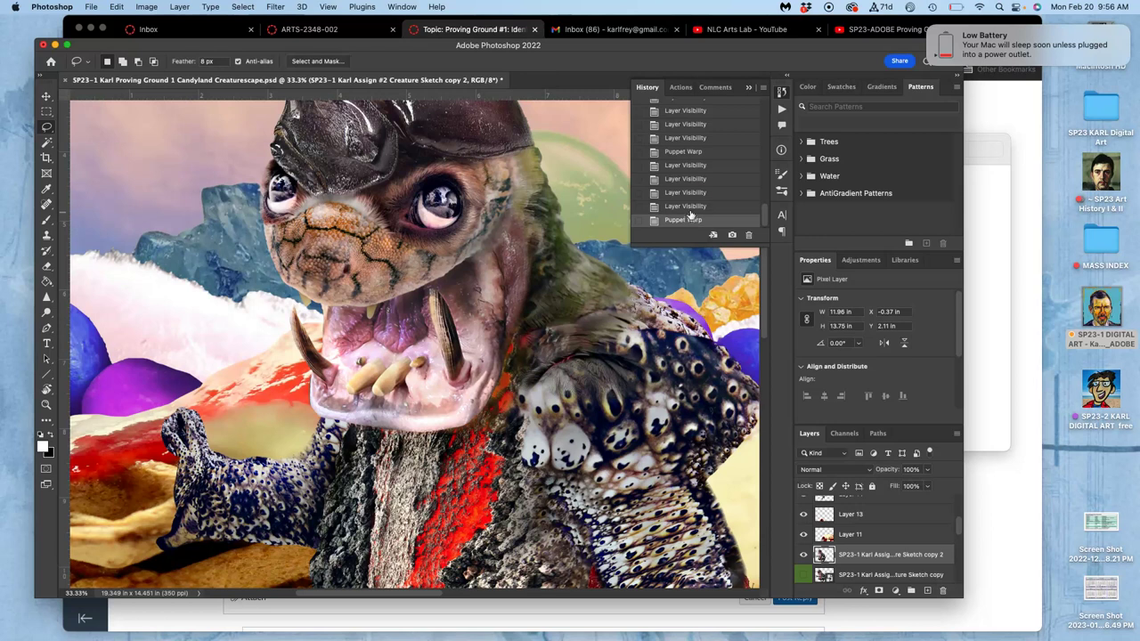
left_click(691, 207)
left_click(684, 220)
key("super+minus")
key("super+minus")
key("super+minus")
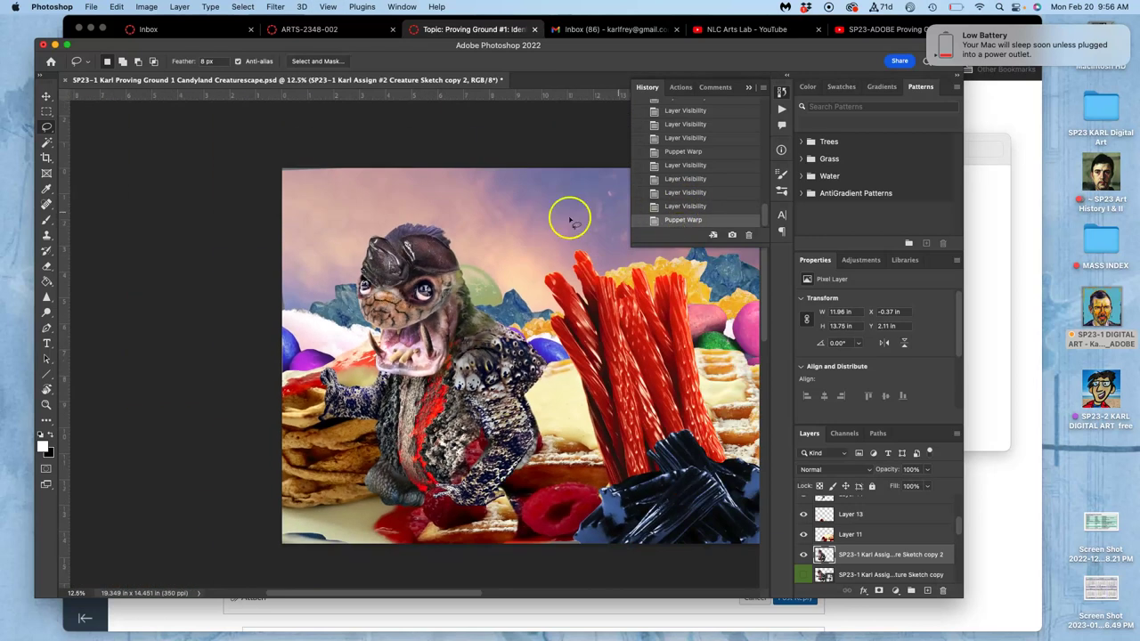
- Zoom to 25% and select the raspberry patch on Layer 13 with the Move tool
scroll(526, 250, "down", 3)
scroll(525, 249, "right", 5)
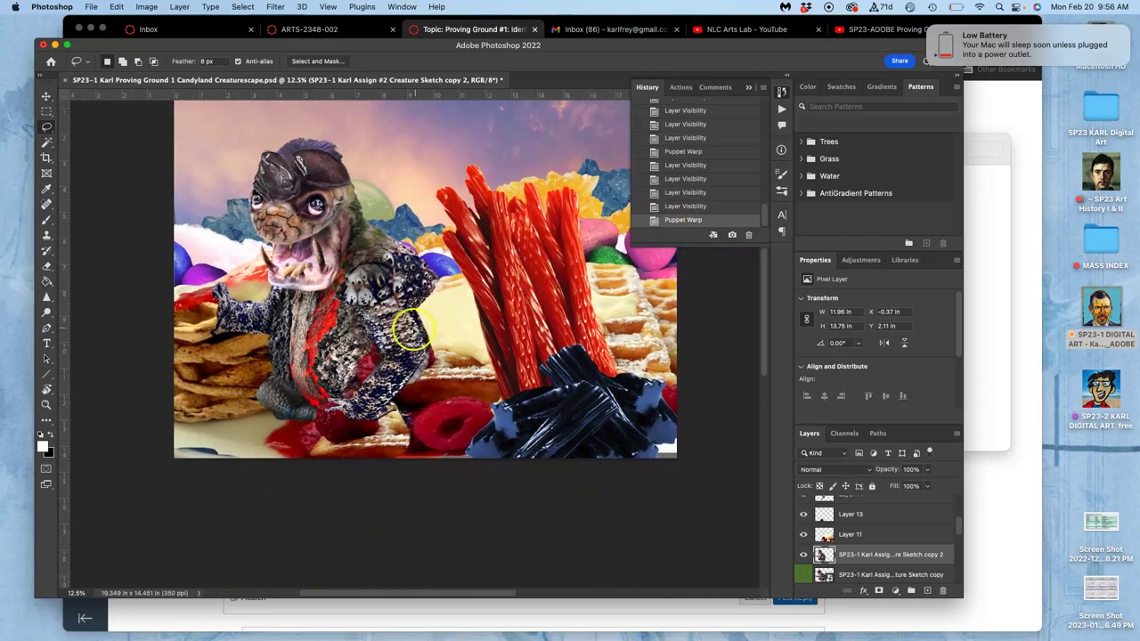
key("super+plus")
scroll(356, 357, "down", 3)
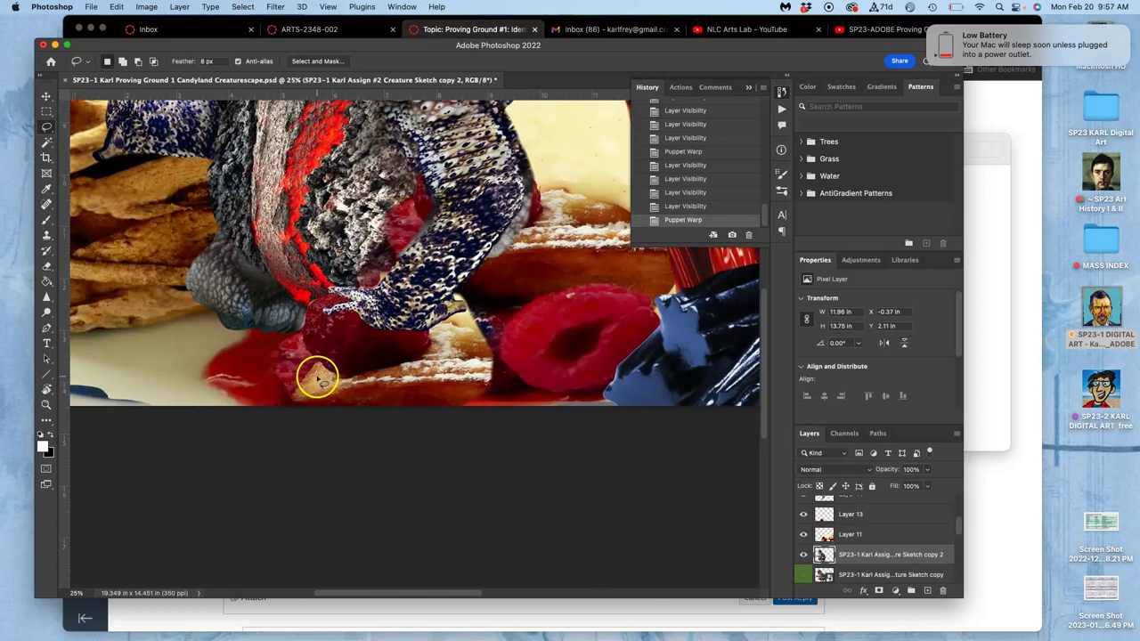
left_click(47, 97)
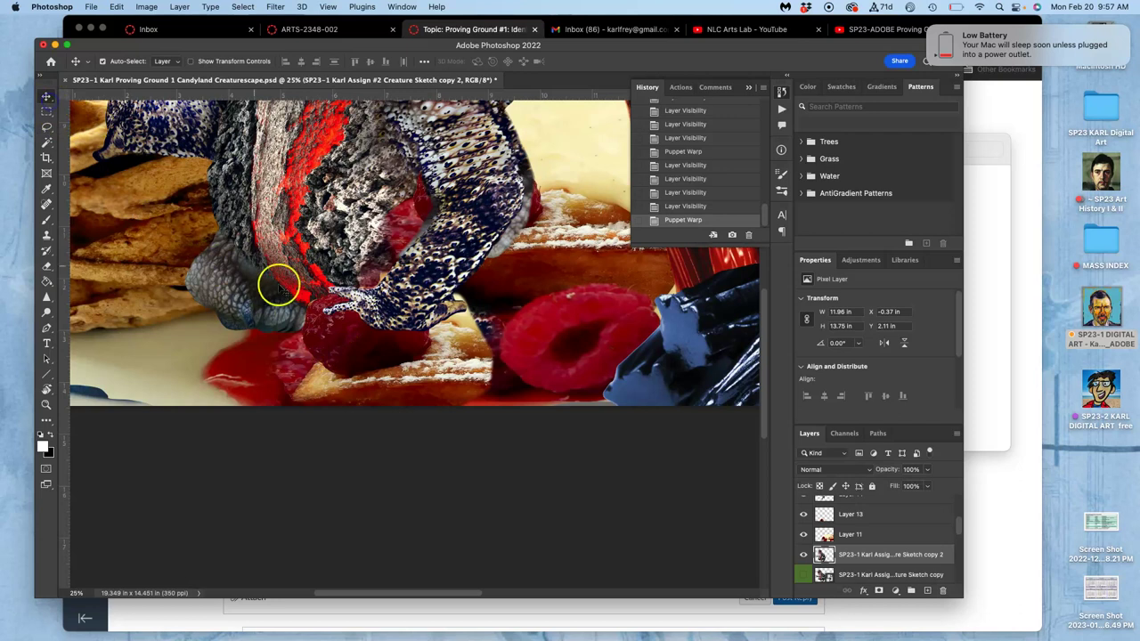
left_click(348, 347)
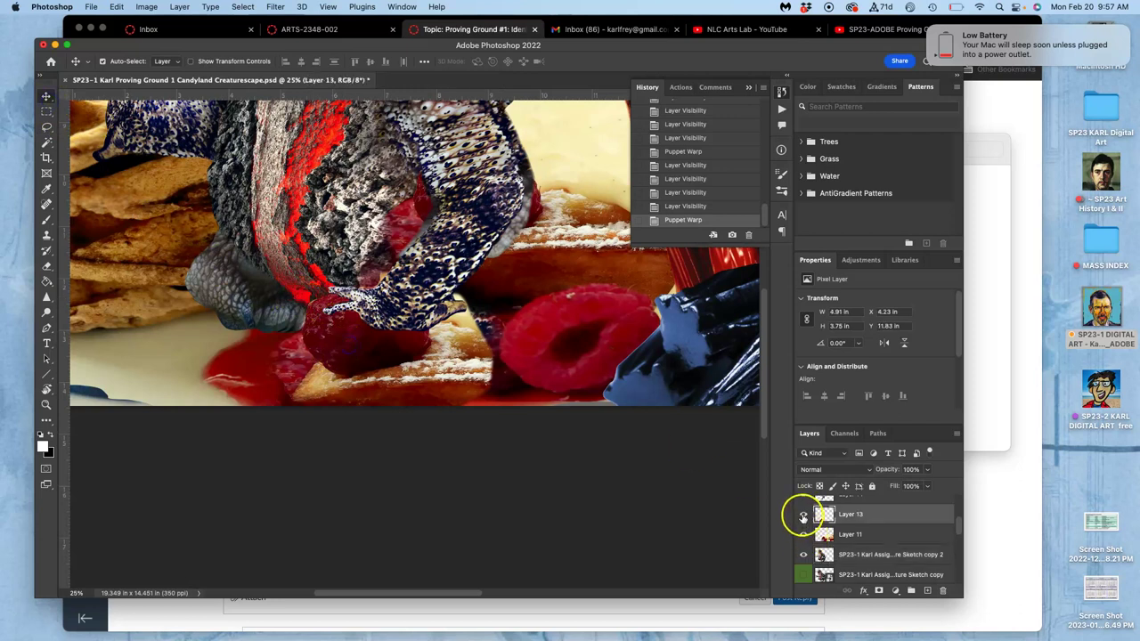
left_click(803, 516)
left_click(803, 517)
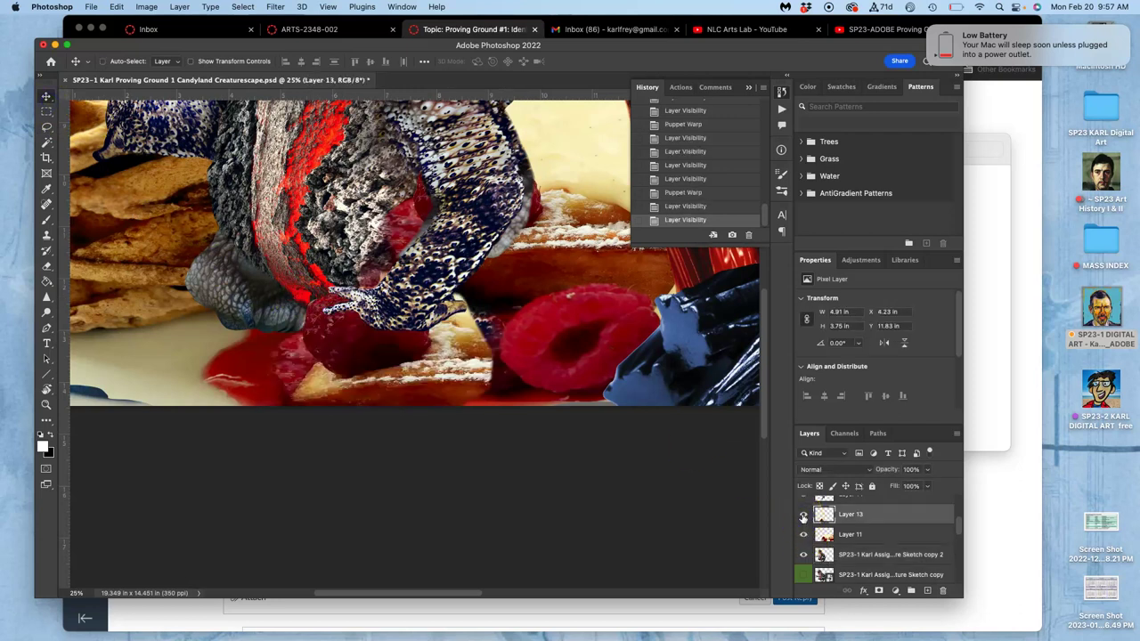
- Free-transform Layer 13 to about 125% and shift it left under the creature's arm
key("super+t")
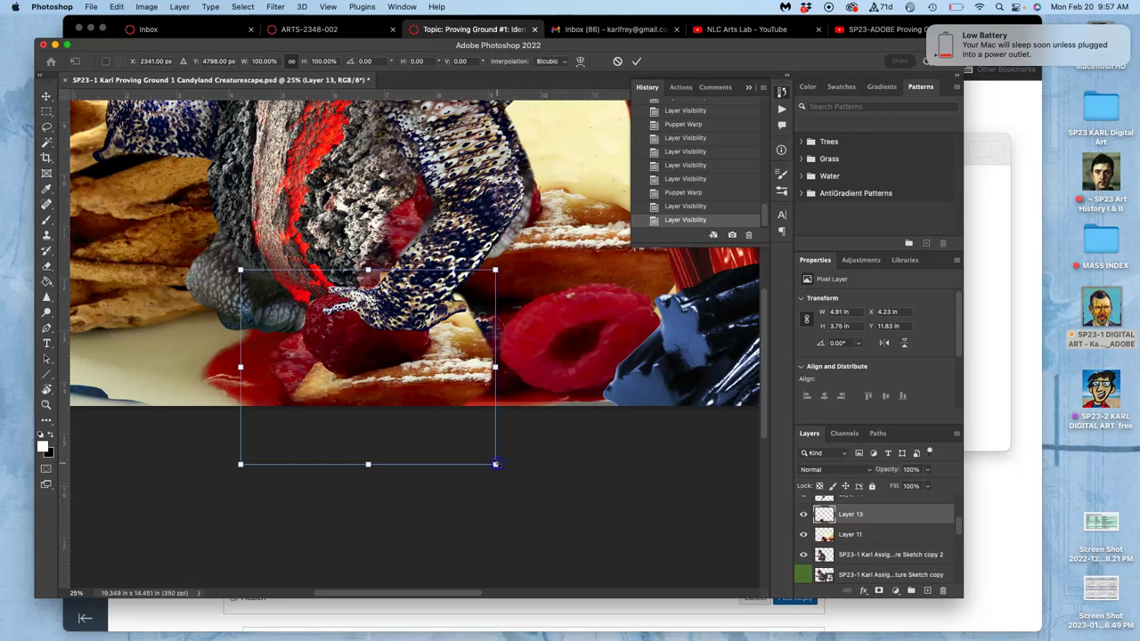
left_click_drag(496, 463, 558, 512)
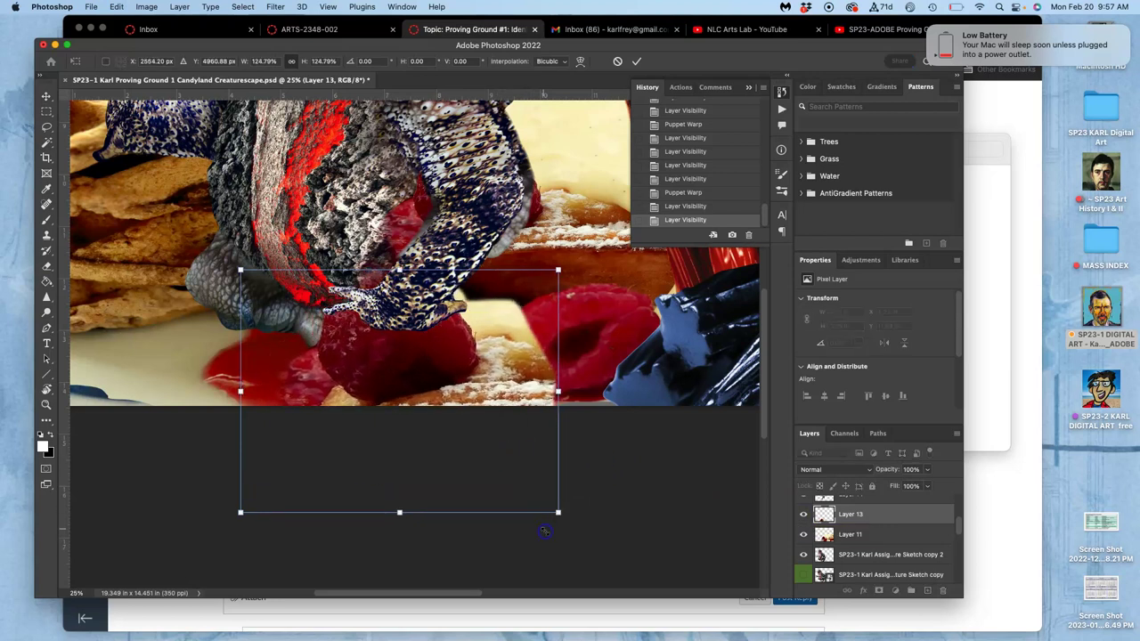
left_click_drag(438, 392, 415, 391)
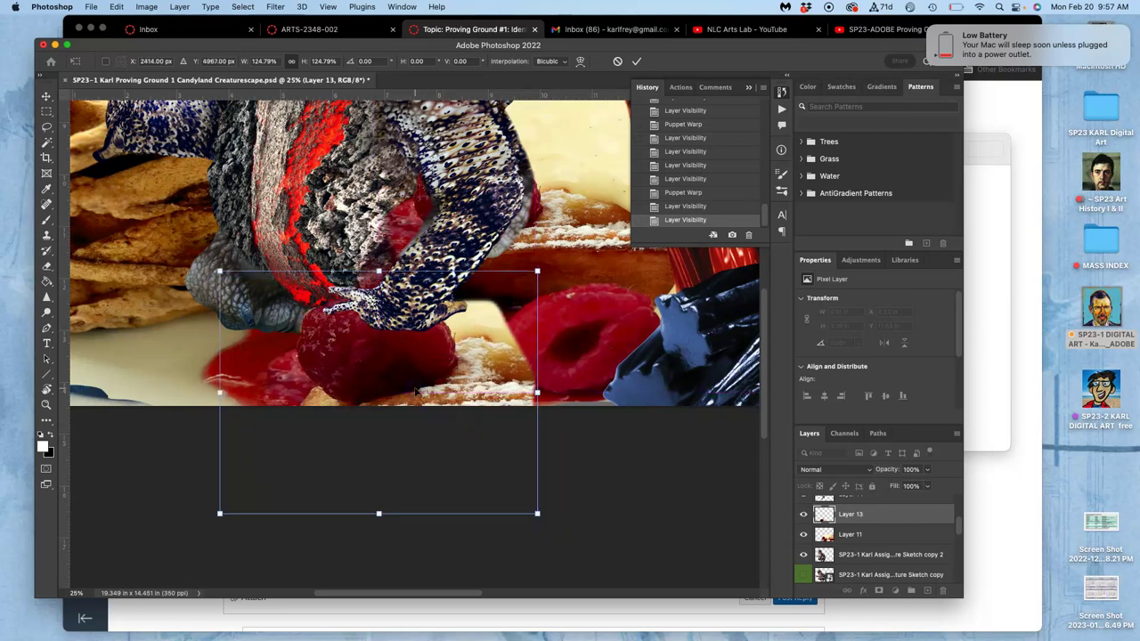
key("Return")
left_click(47, 266)
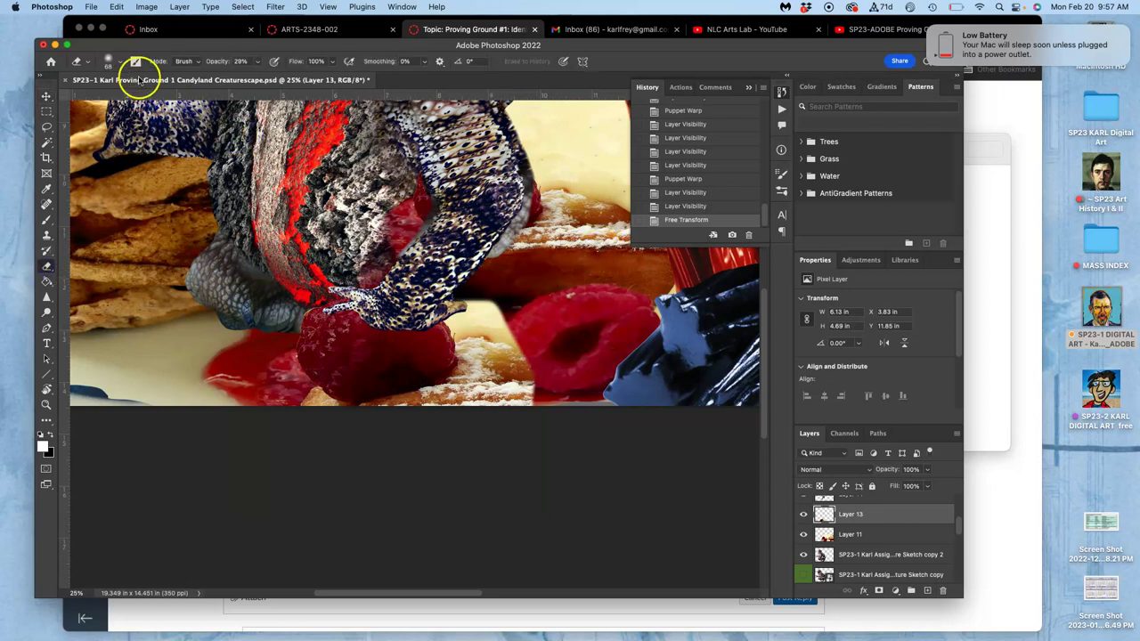
- Set the Eraser to 348 px, 0% hardness and 100% opacity
left_click(123, 66)
left_click_drag(145, 96, 157, 98)
left_click(257, 61)
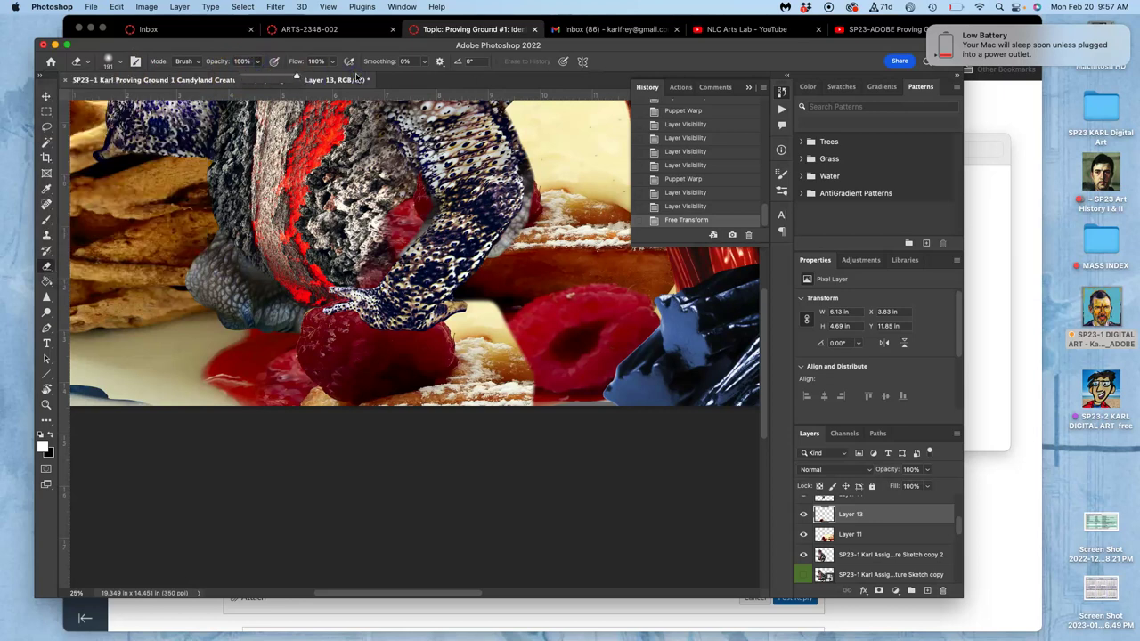
left_click(119, 61)
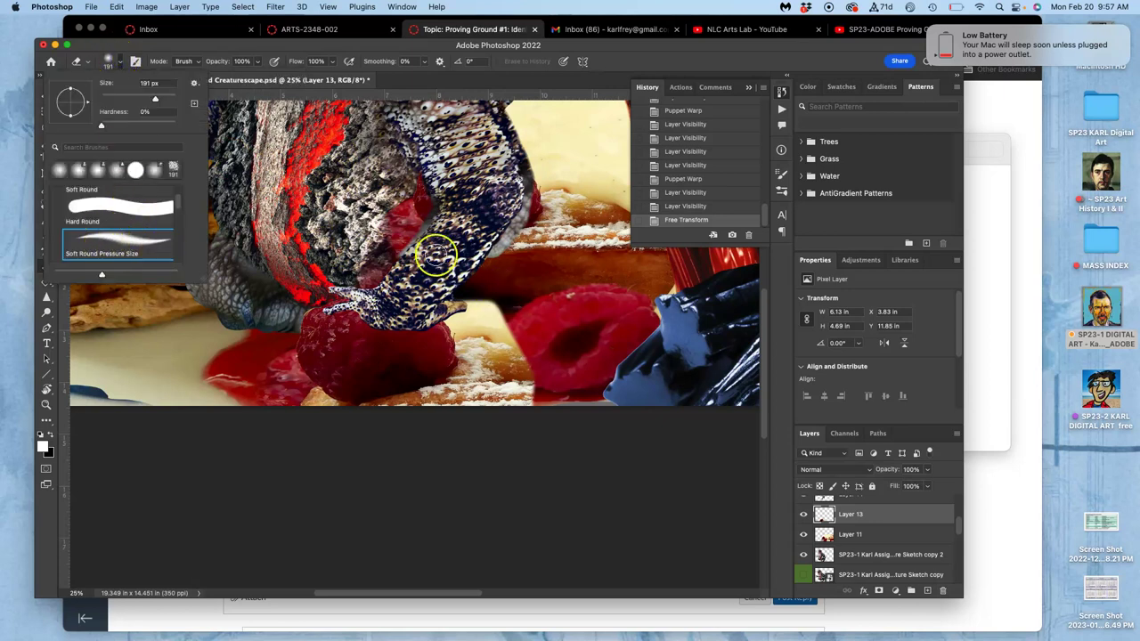
left_click_drag(156, 99, 164, 98)
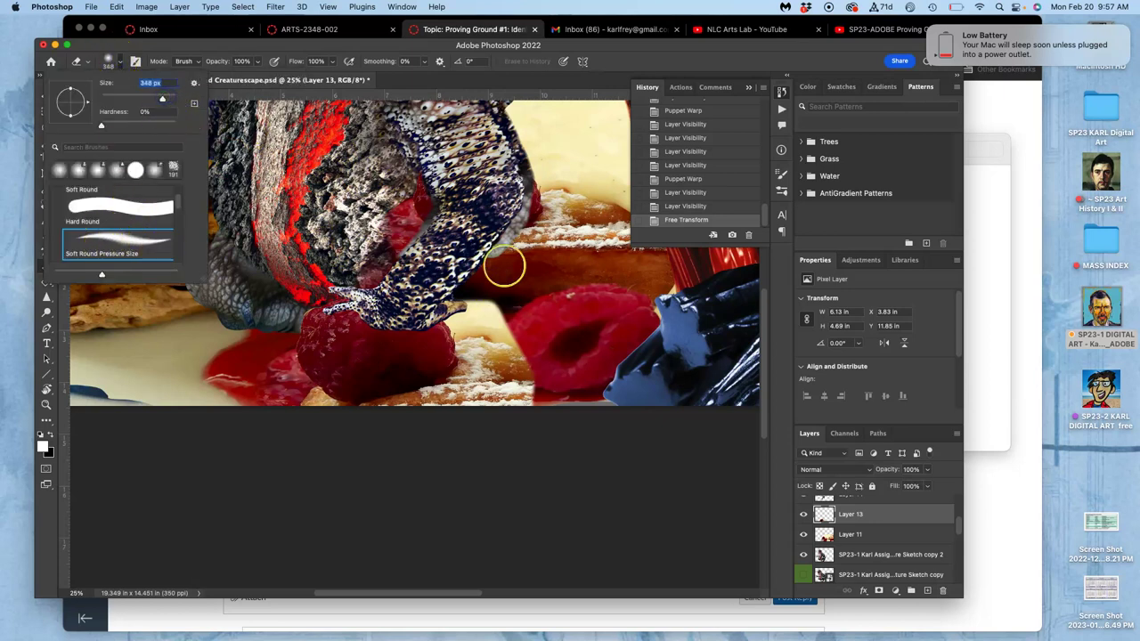
left_click(501, 283)
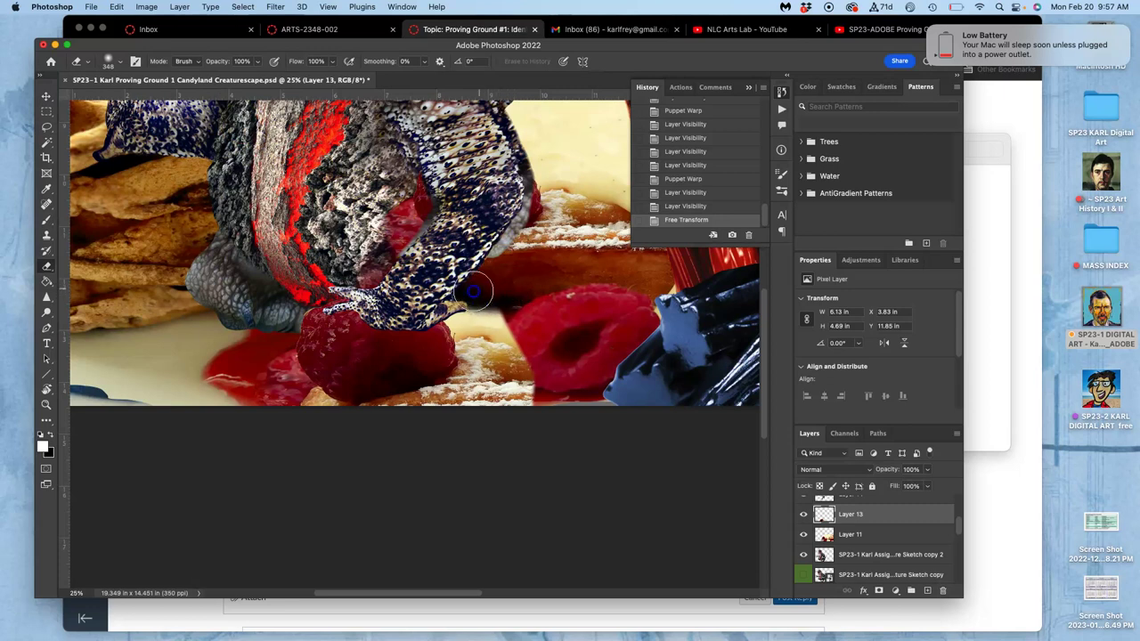
- Erase Layer 13's hard edges around the raspberries, undoing strokes that went too far
mouse_move(495, 299)
left_mouse_down()
mouse_move(535, 338)
mouse_move(516, 342)
mouse_move(526, 357)
mouse_move(538, 352)
mouse_move(550, 384)
mouse_move(540, 403)
mouse_move(481, 430)
left_mouse_up()
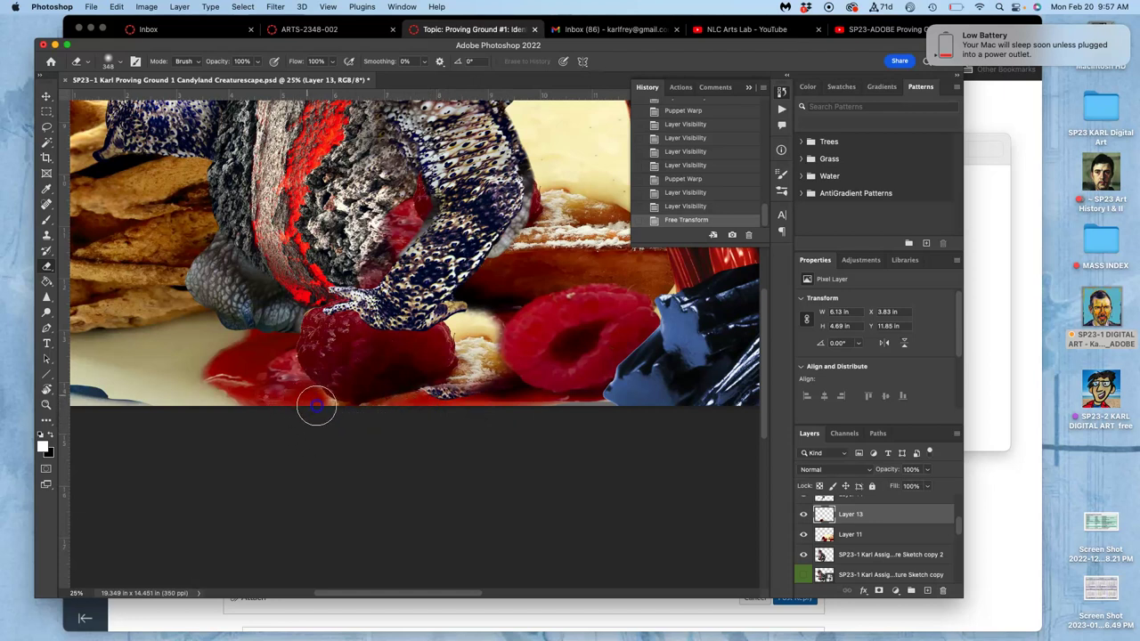
left_click_drag(372, 412, 402, 394)
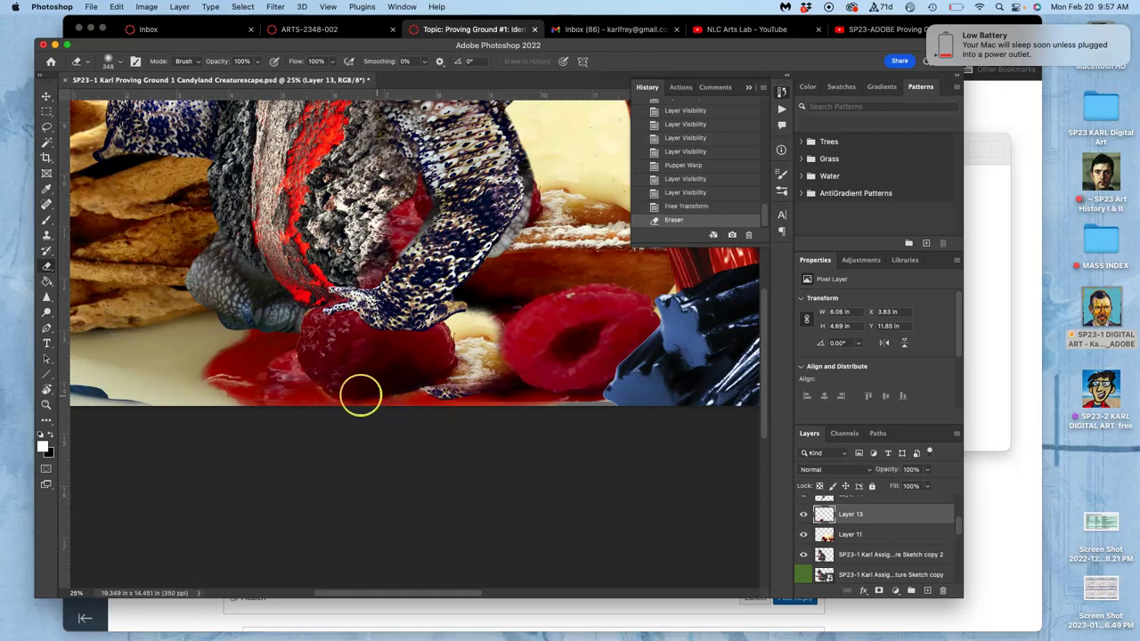
left_click(317, 400)
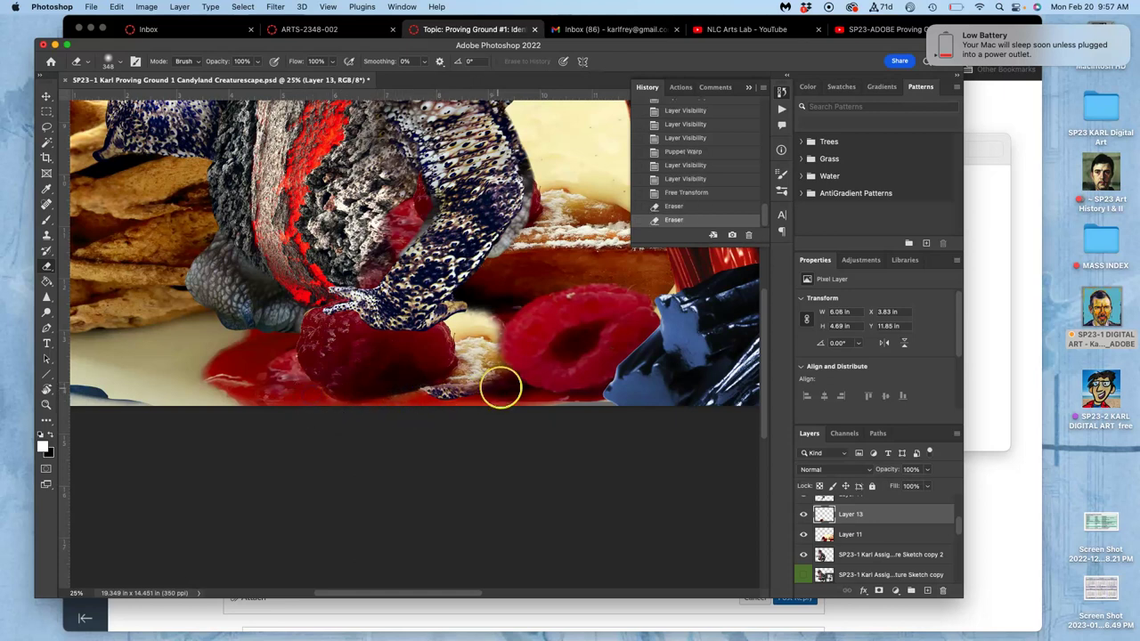
mouse_move(493, 331)
left_mouse_down()
mouse_move(451, 312)
mouse_move(478, 376)
mouse_move(468, 374)
left_mouse_up()
key("super+z")
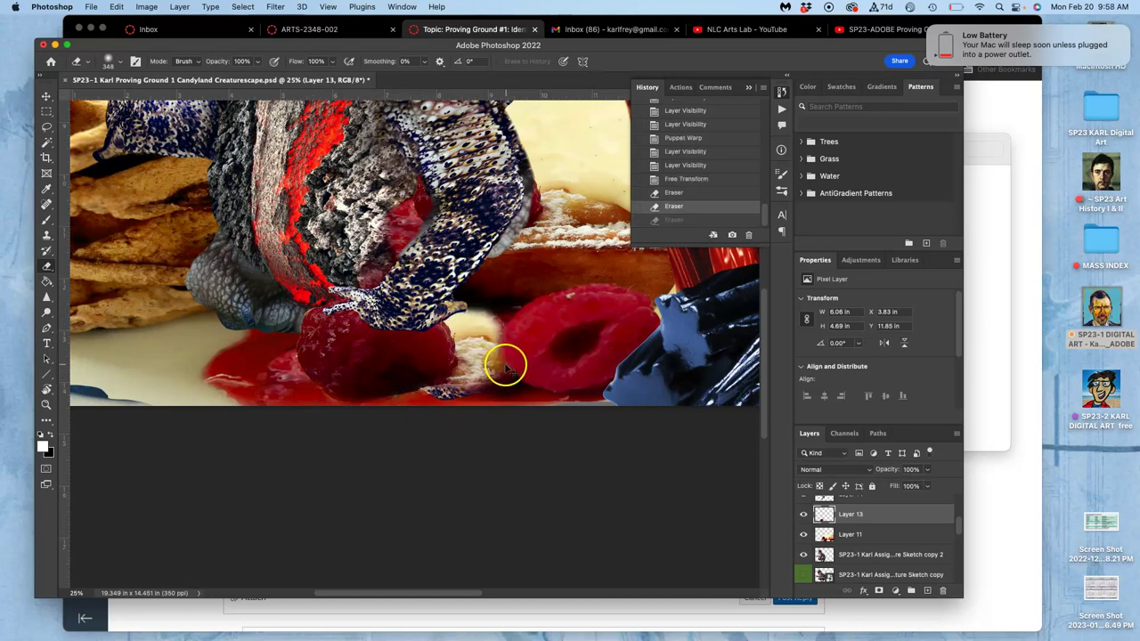
left_click_drag(479, 385, 461, 394)
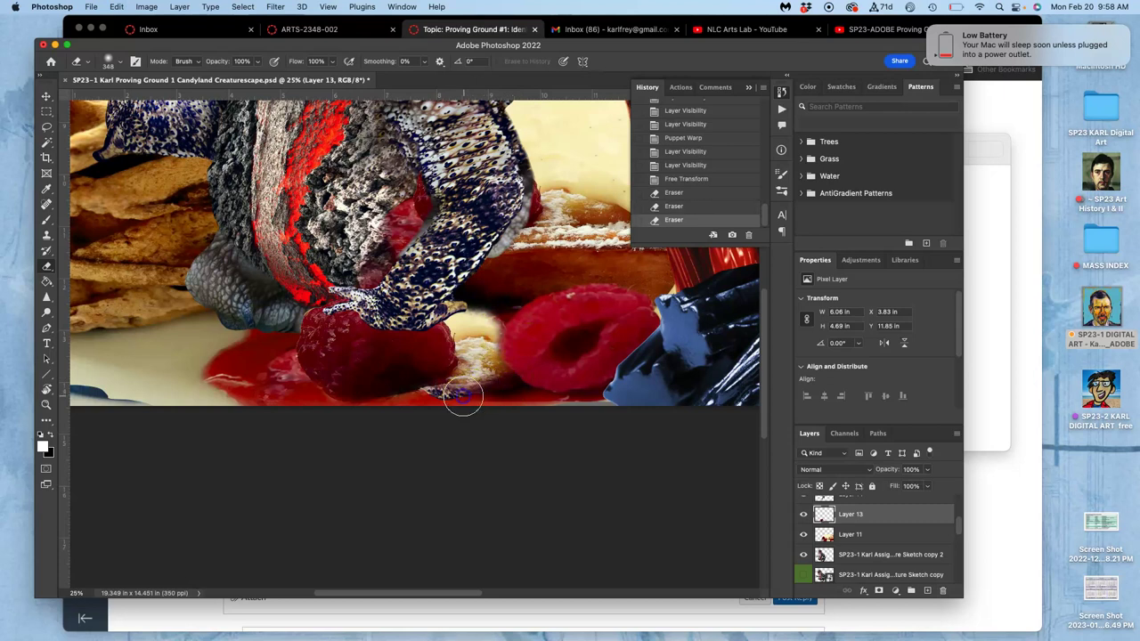
key("super+z")
key("super+z")
key("super+z")
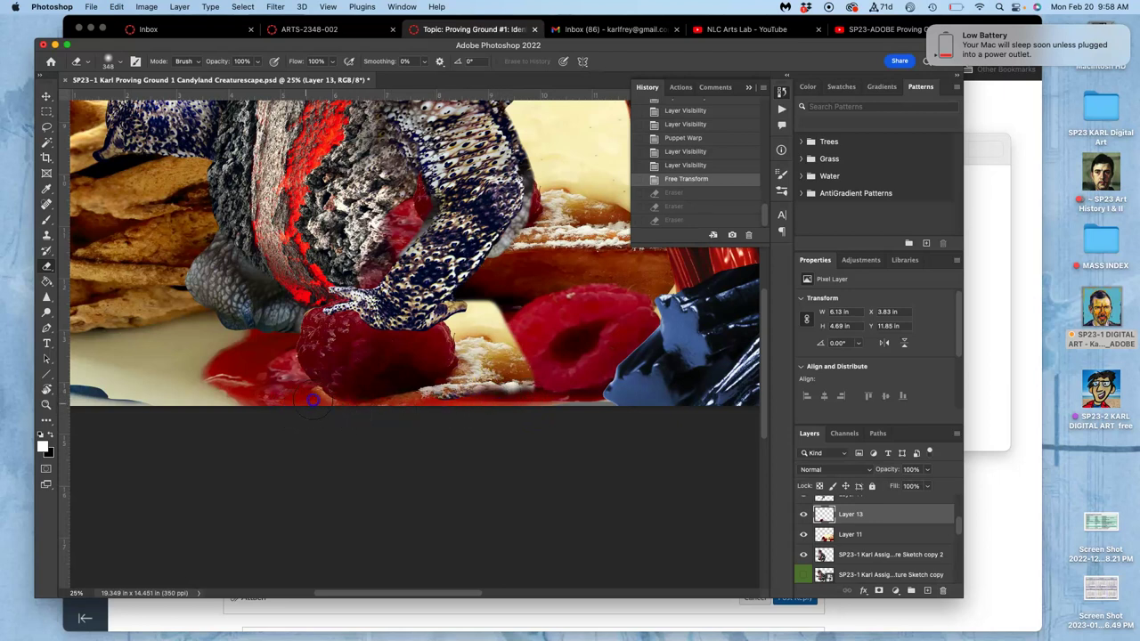
left_click_drag(317, 403, 354, 430)
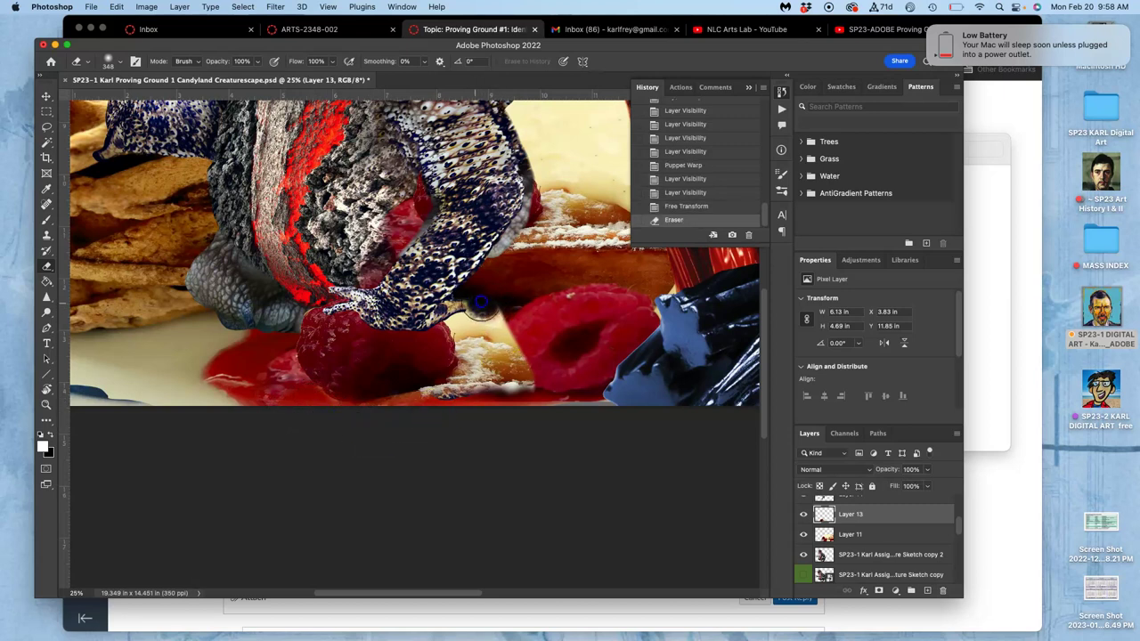
left_click(507, 308)
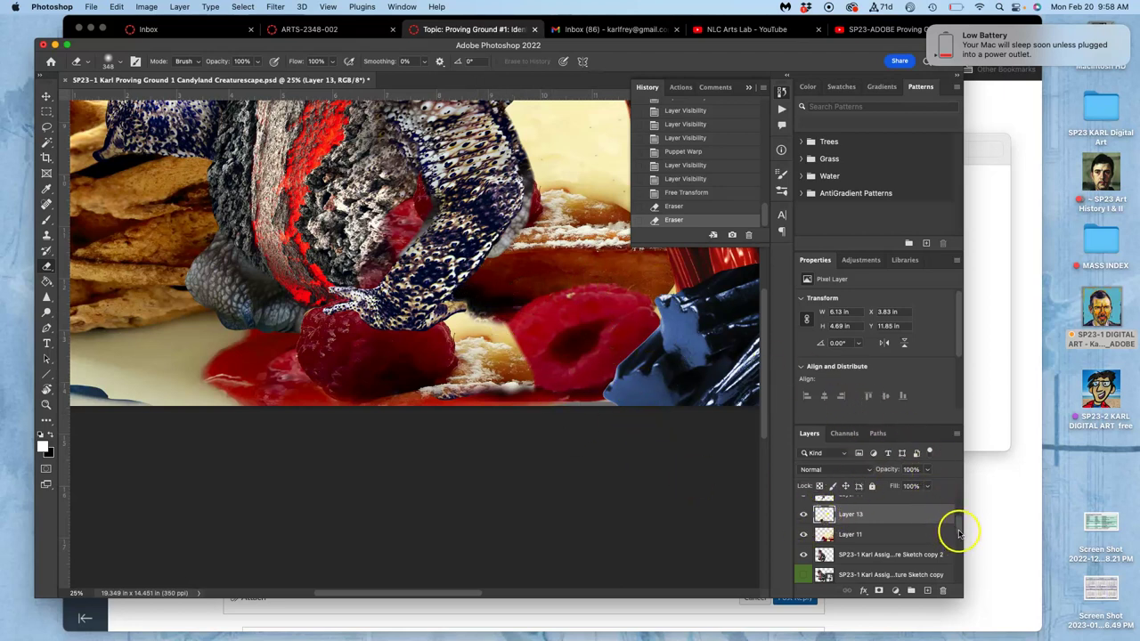
- Create a new empty layer, then hide it along with Layers 11 and 13
left_click_drag(958, 531, 959, 535)
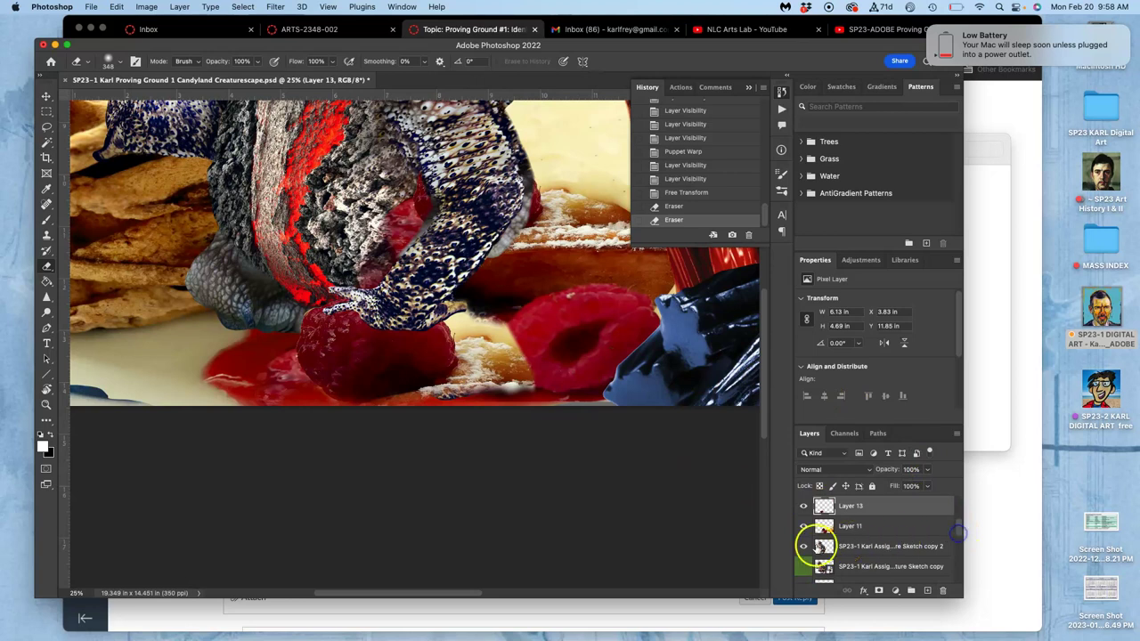
key("alt+shift+super+n")
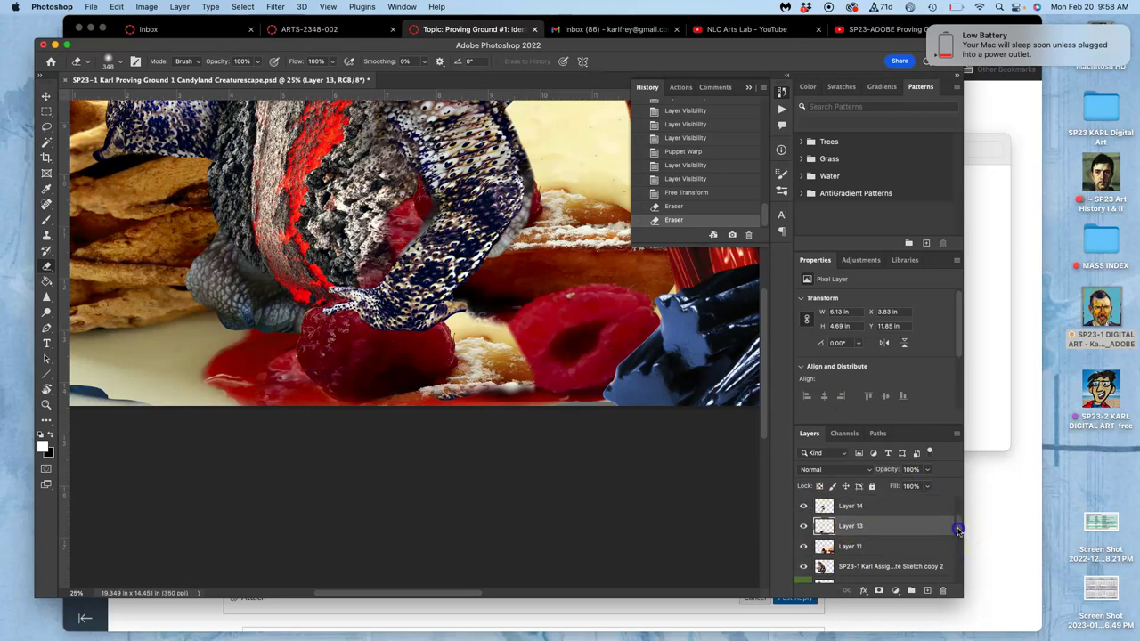
left_click(803, 507)
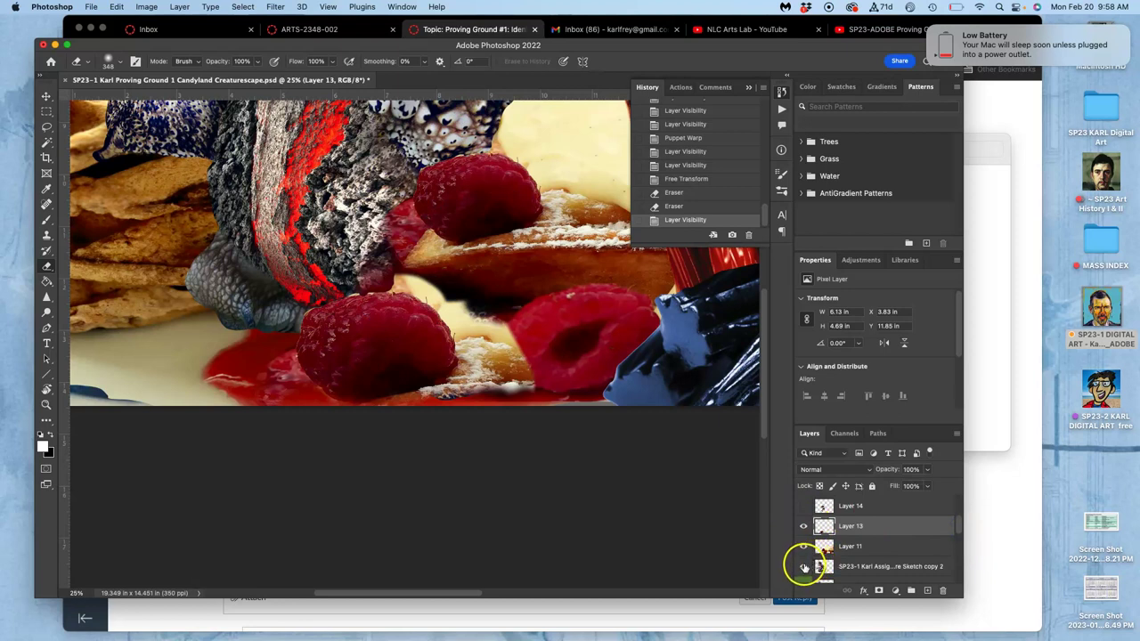
left_click(803, 566)
left_click(803, 566)
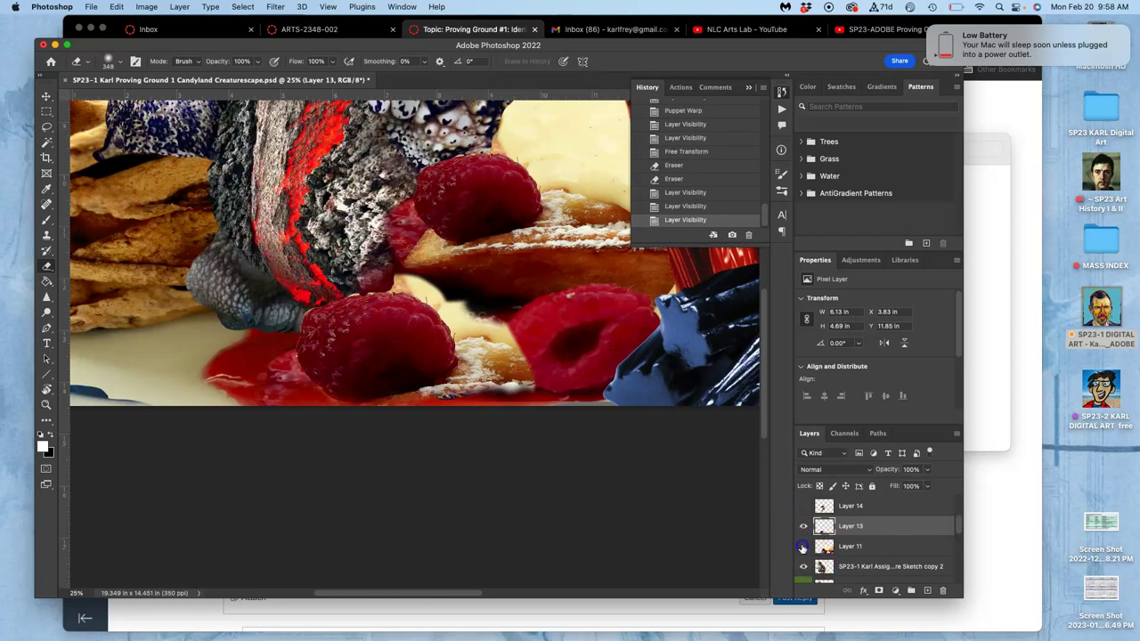
left_click(802, 547)
left_click(803, 526)
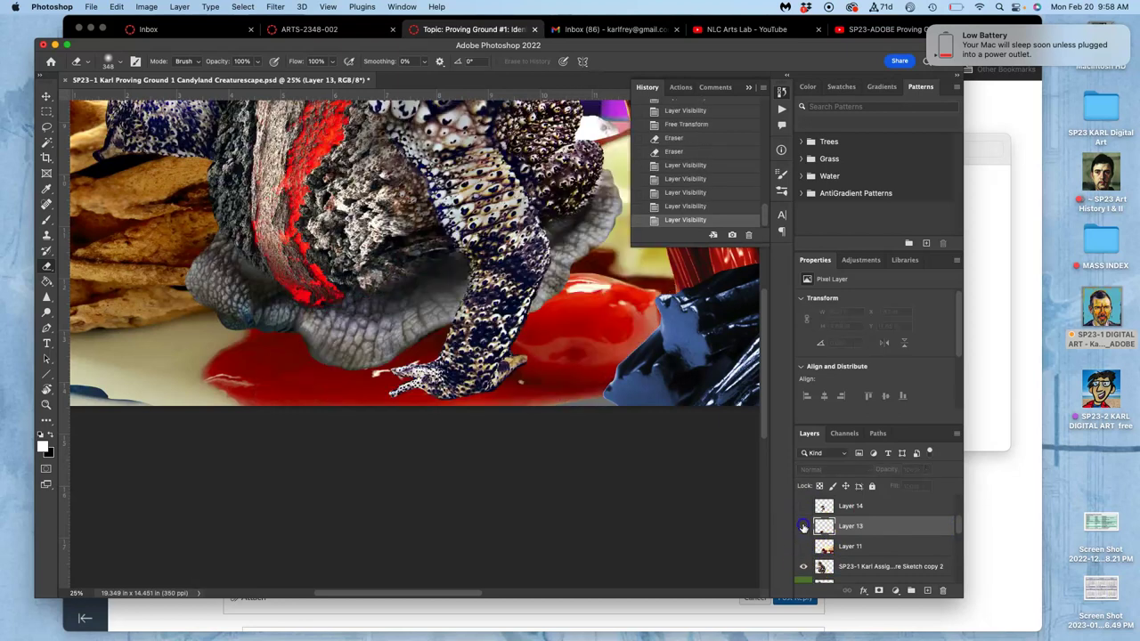
- Erase the original lower leg and foot from the creature layer
left_click(851, 567)
mouse_move(508, 374)
left_mouse_down()
mouse_move(491, 389)
mouse_move(499, 360)
mouse_move(395, 381)
mouse_move(502, 343)
mouse_move(483, 331)
mouse_move(452, 348)
left_mouse_up()
left_click(504, 340)
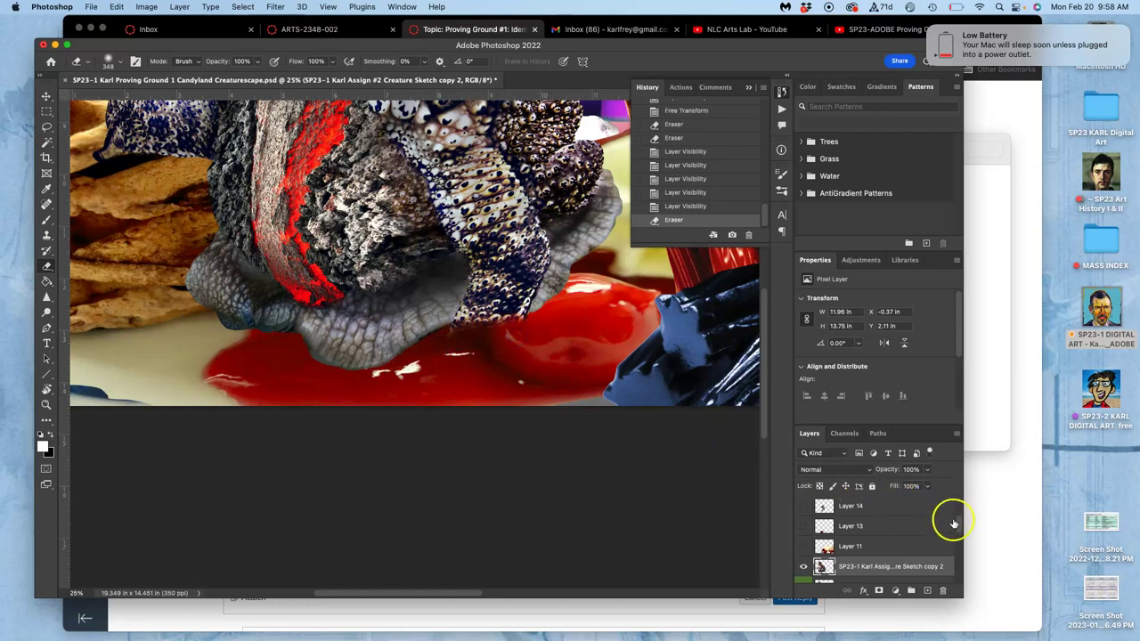
- Make Layers 11, 13 and 14 visible again, leaving the sketch copy layer hidden
scroll(959, 525, "down", 1)
left_click(805, 567)
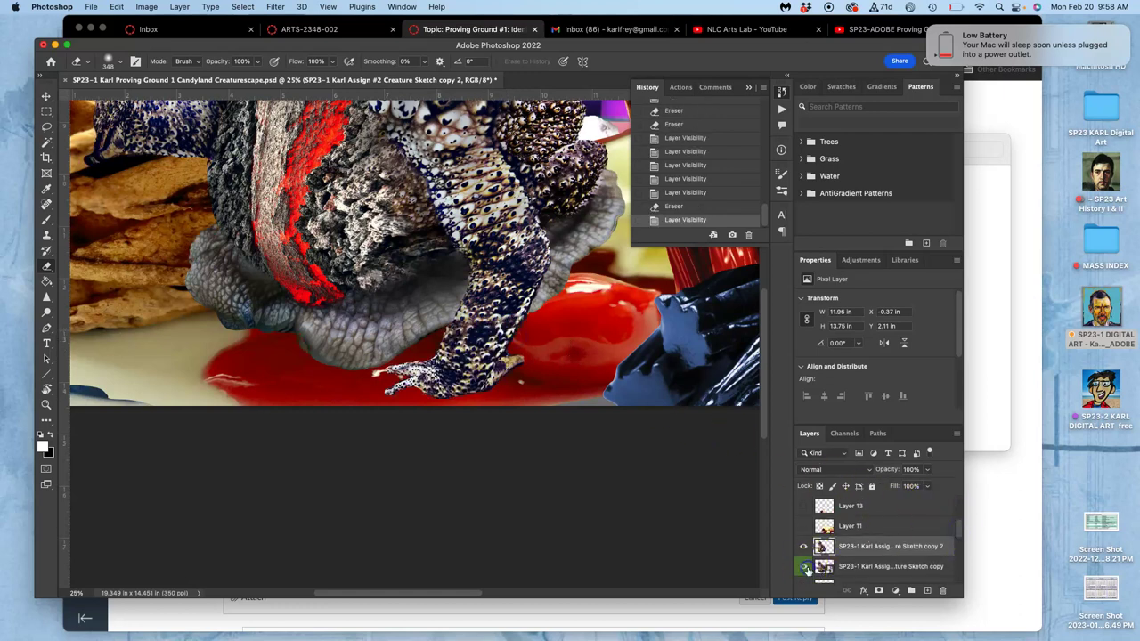
left_click(804, 567)
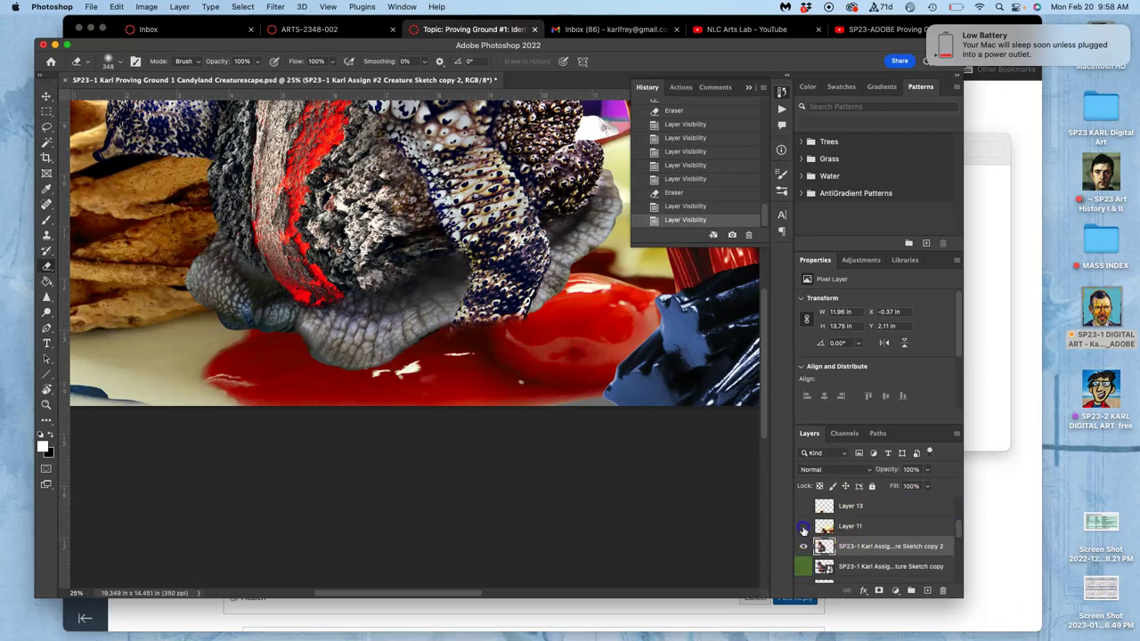
left_click(805, 526)
left_click(804, 511)
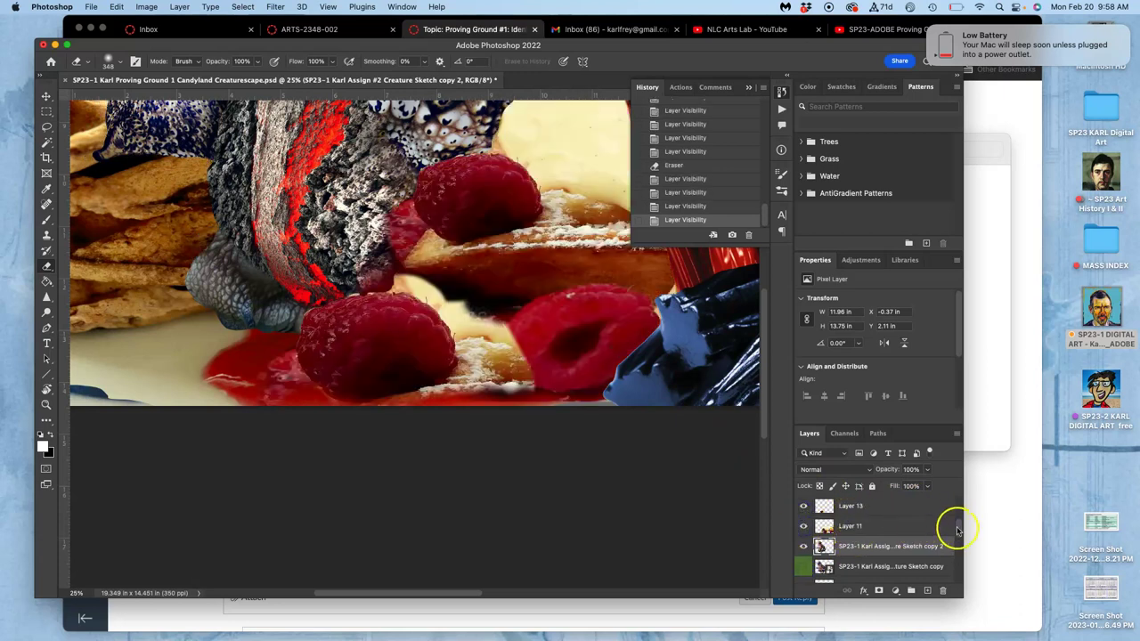
scroll(959, 524, "up", 1)
left_click(804, 507)
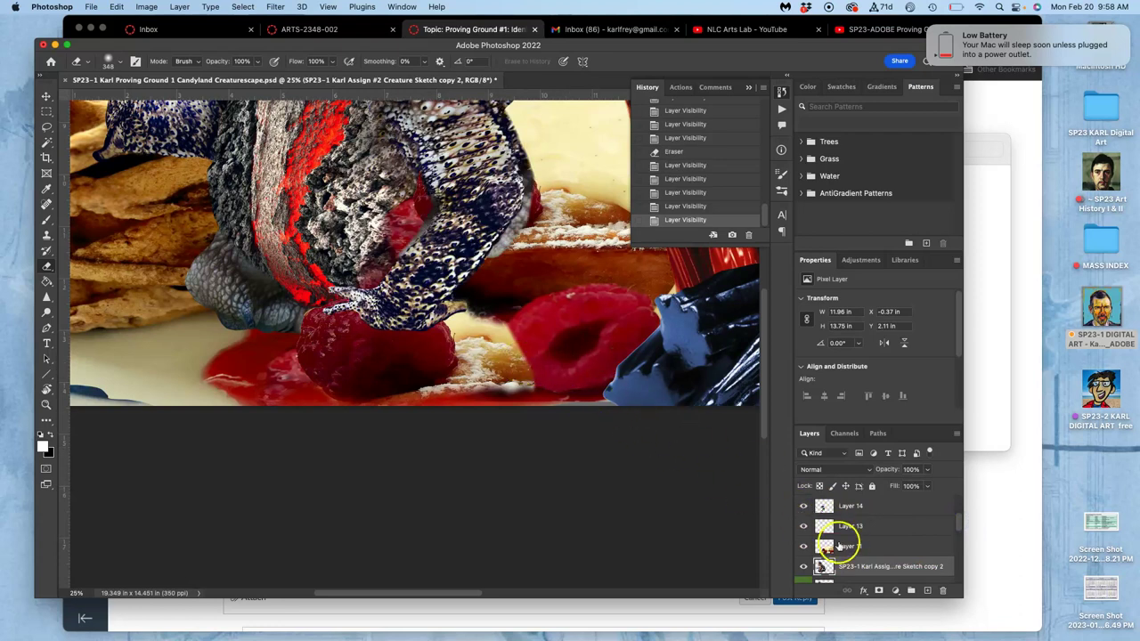
- Erase stray pixels near the lower raspberry on Layer 13, then along the creature's edge on Sketch copy 2
left_click(837, 527)
left_click(803, 525)
left_click(804, 526)
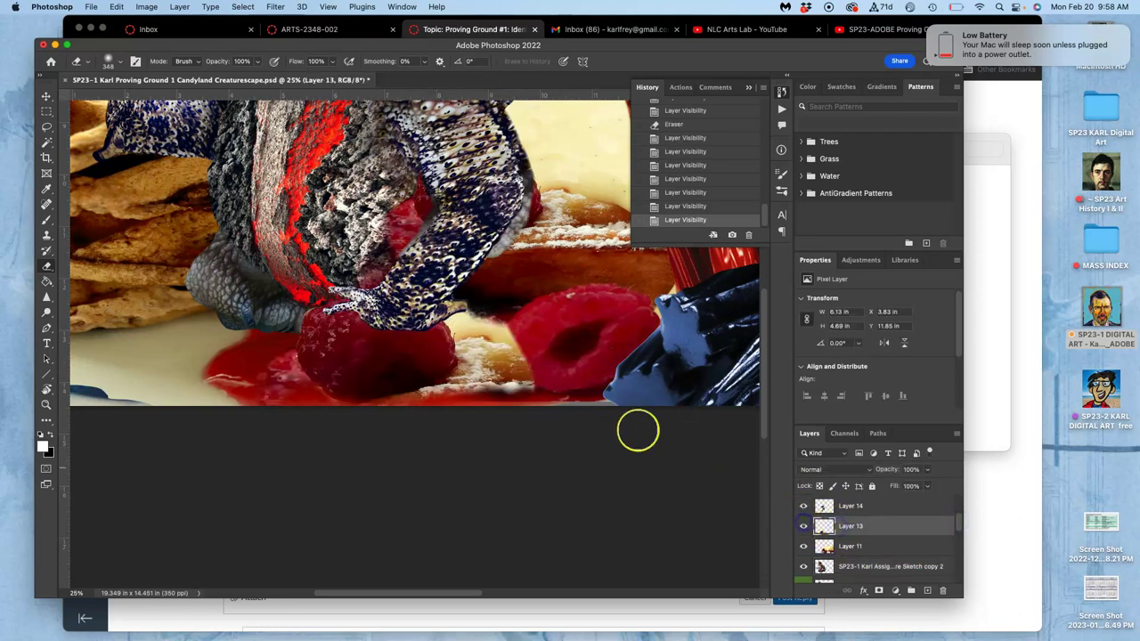
mouse_move(515, 356)
left_mouse_down()
mouse_move(505, 334)
mouse_move(504, 365)
mouse_move(522, 382)
mouse_move(437, 397)
mouse_move(470, 385)
mouse_move(479, 352)
left_mouse_up()
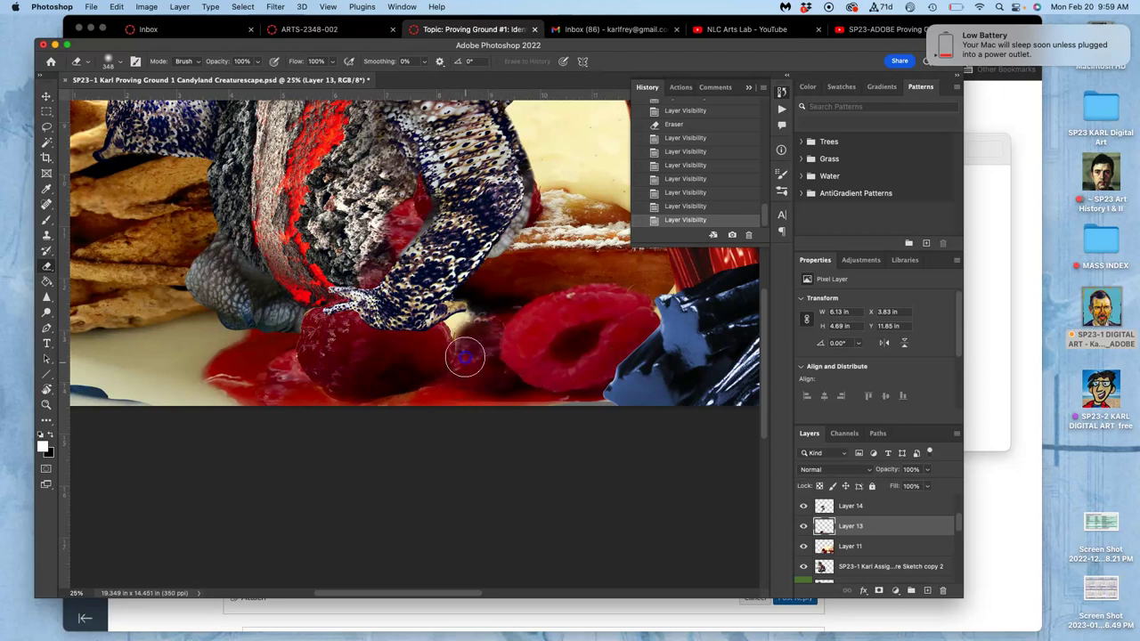
left_click_drag(463, 342, 464, 344)
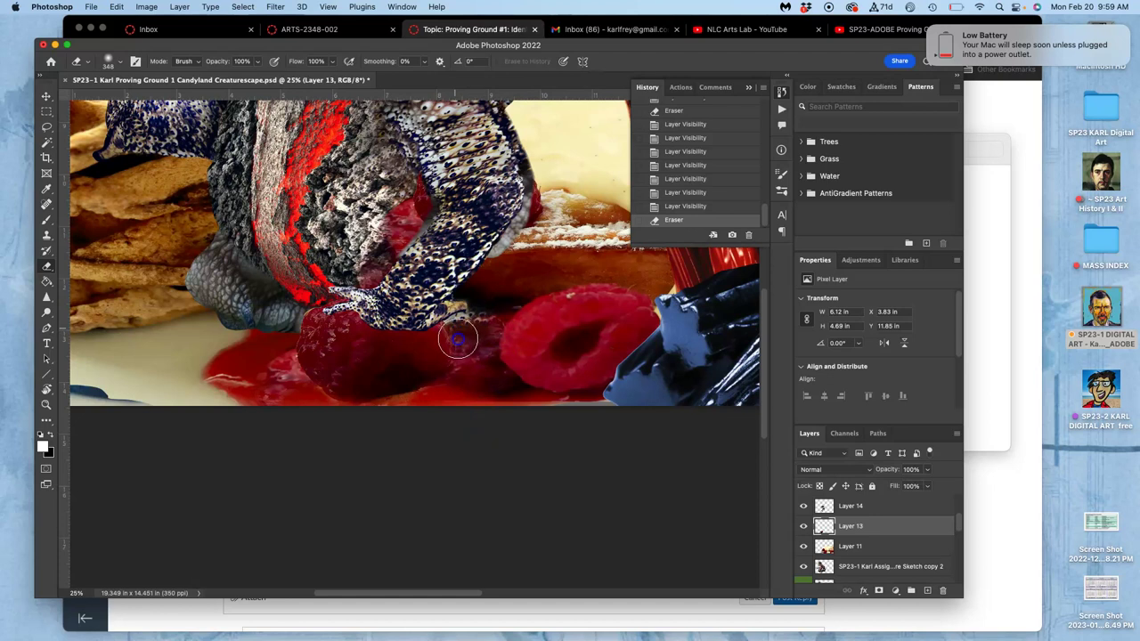
left_click(457, 339)
left_click(860, 567)
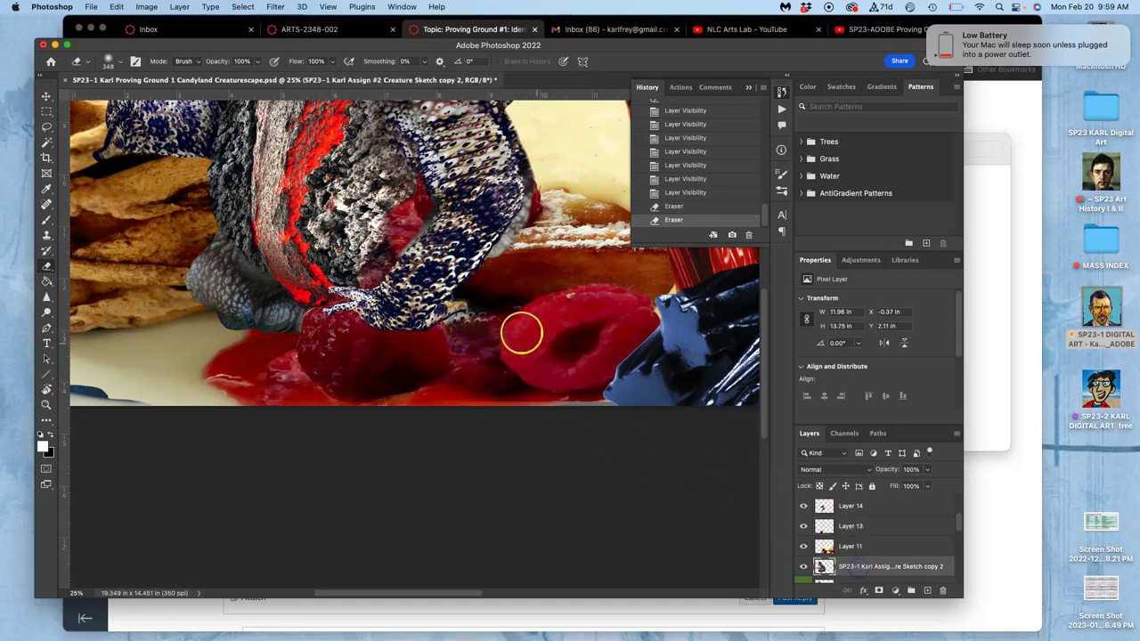
left_click_drag(465, 325, 458, 312)
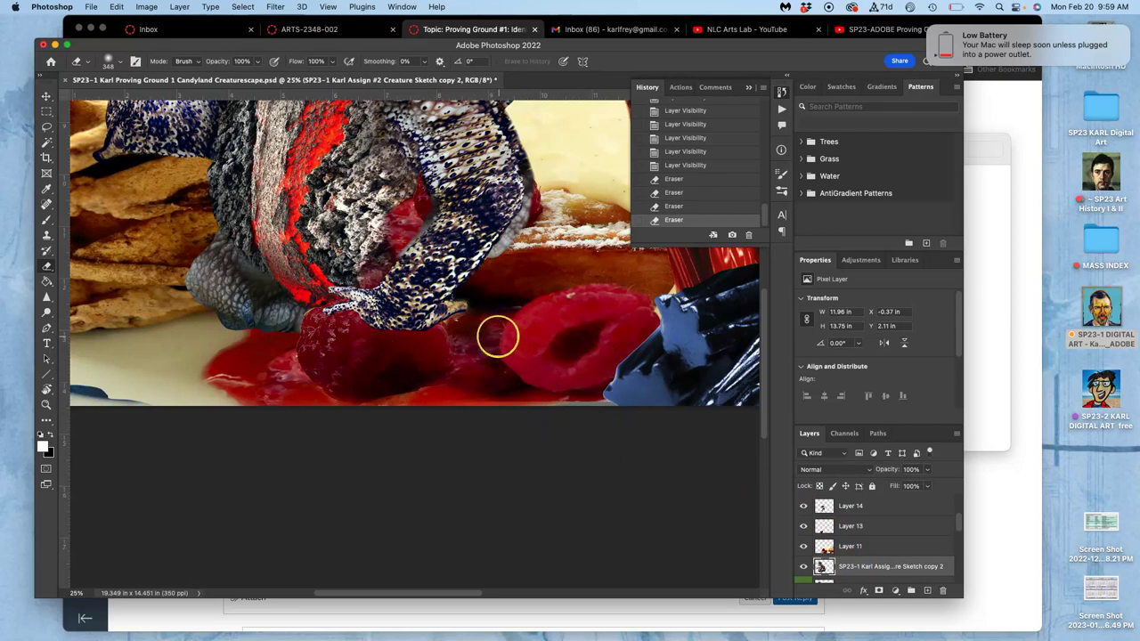
- Nudge Layer 13's raspberry-and-waffle piece right and stretch it to about 103% height
left_click(46, 96)
mouse_move(382, 347)
left_mouse_down()
mouse_move(402, 351)
mouse_move(392, 348)
left_mouse_up()
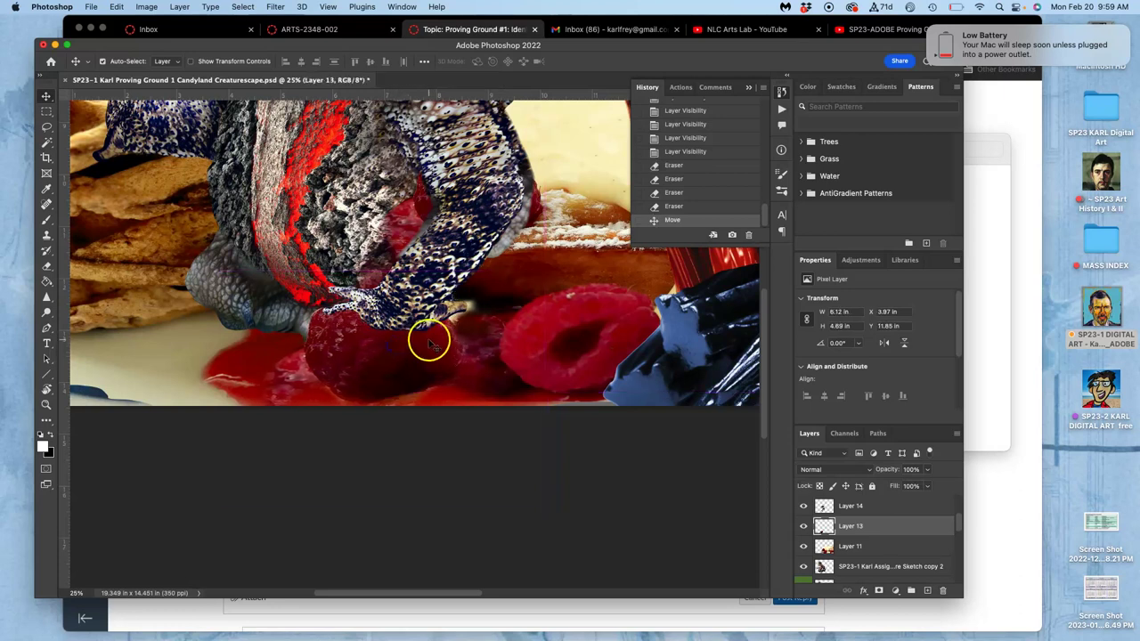
key("super+t")
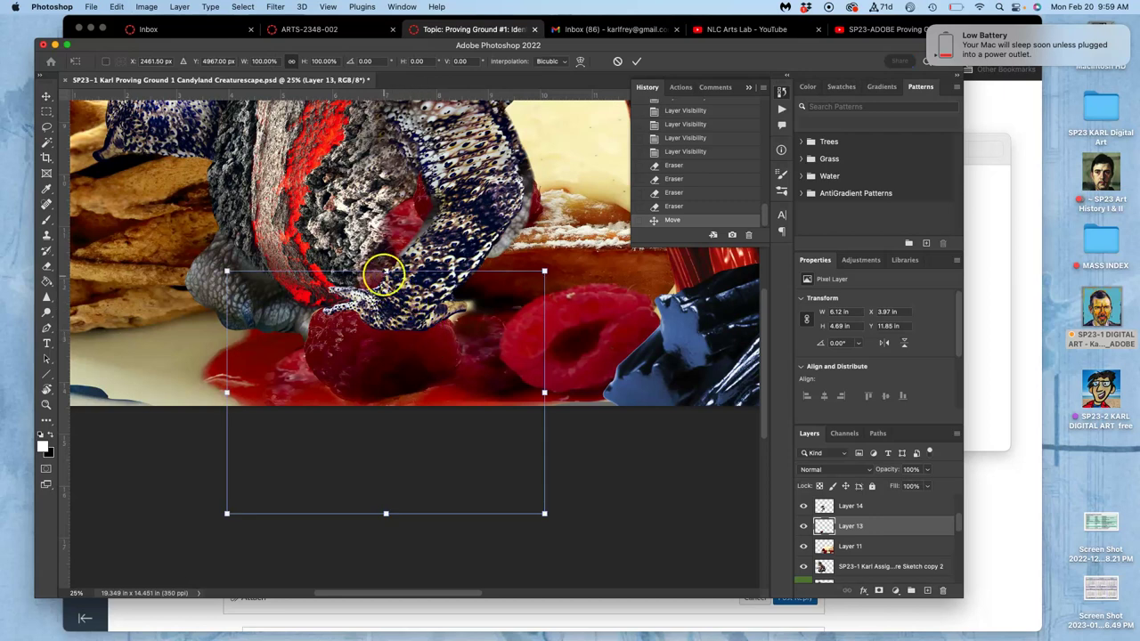
left_click_drag(385, 271, 386, 263)
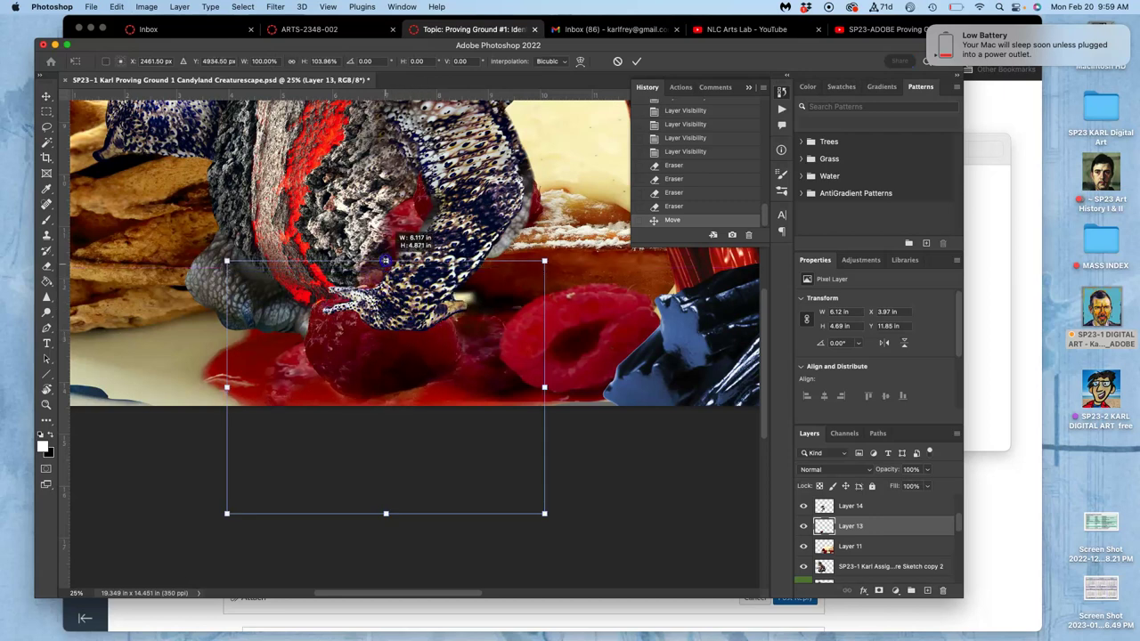
left_click(401, 357)
left_click_drag(400, 357, 406, 353)
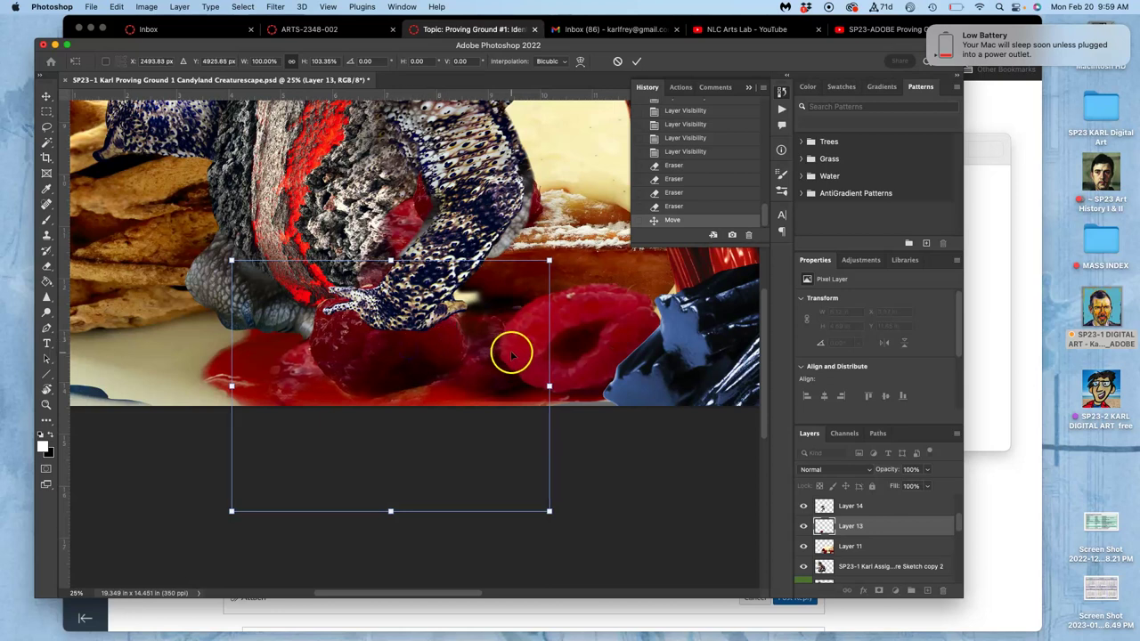
key("Return")
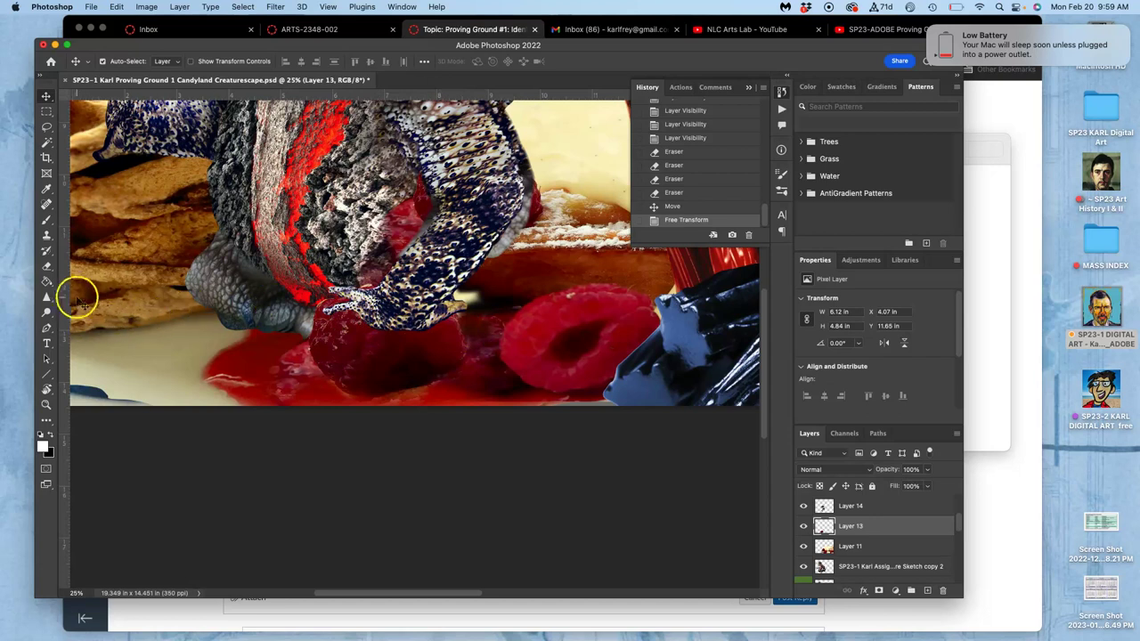
left_click(46, 264)
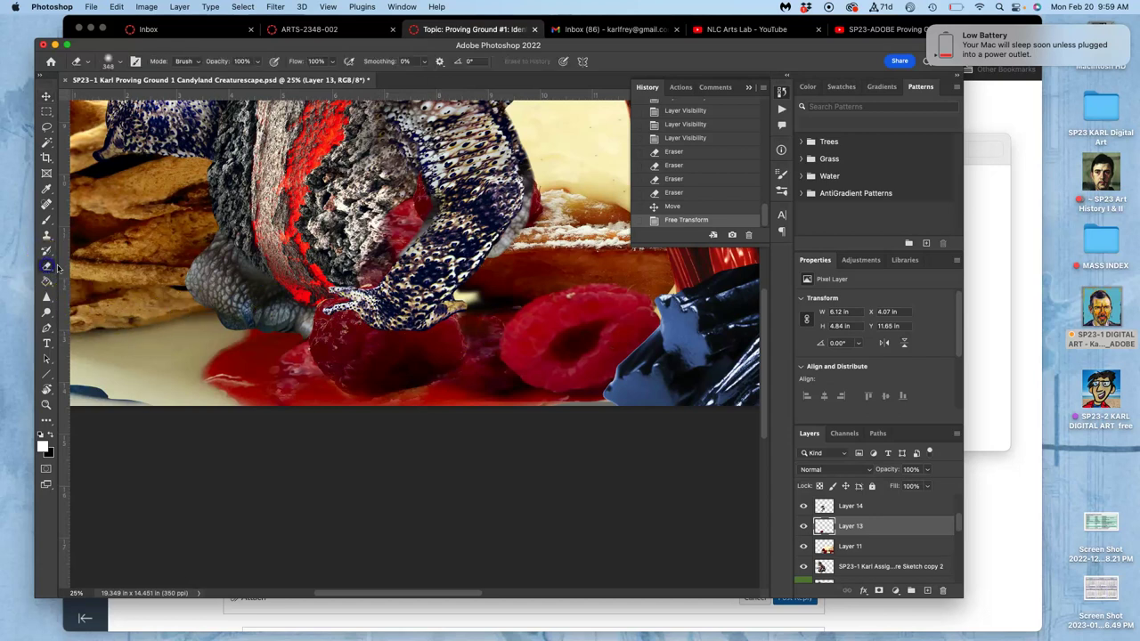
- Dab away Layer 13 pixels around the creature's claw, then zoom out to frame the collage
left_click(463, 306)
left_click(337, 284)
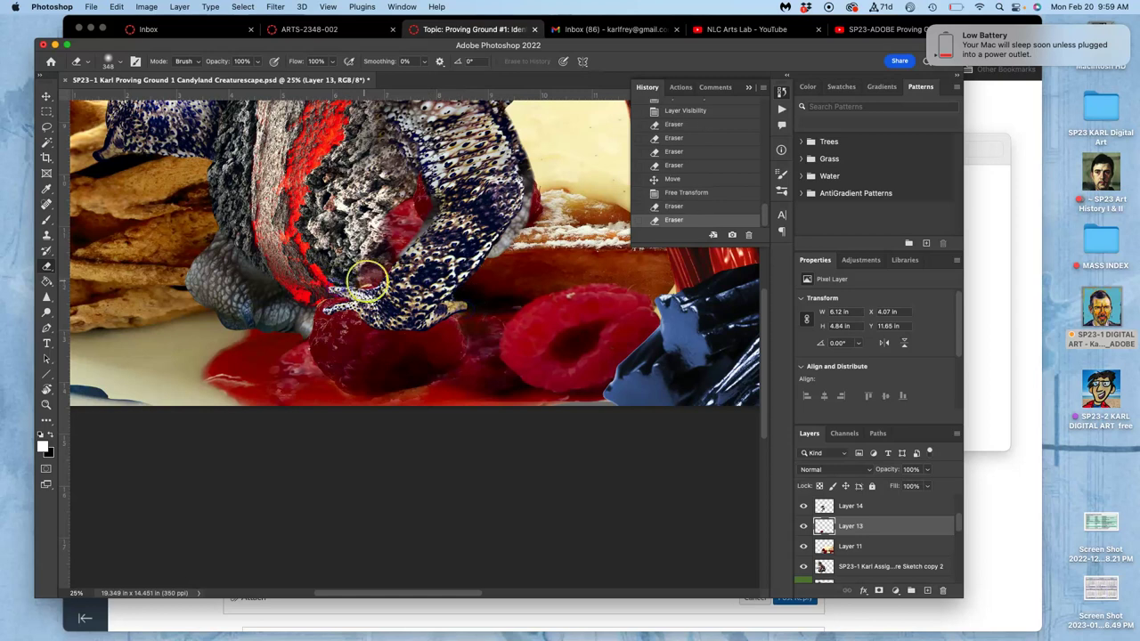
left_click(366, 283)
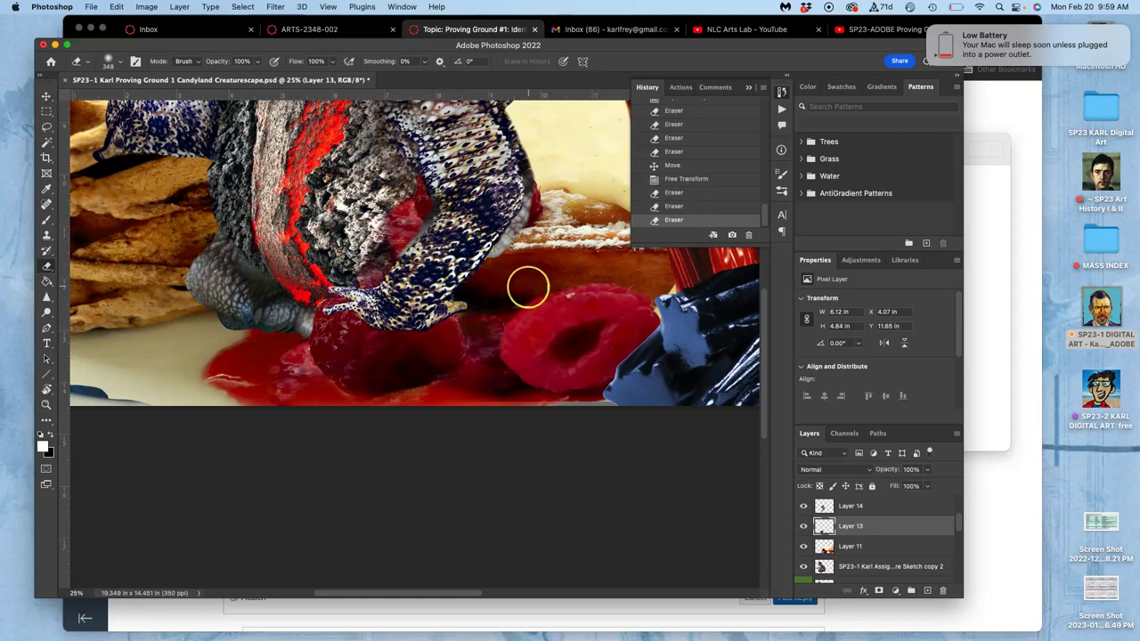
key("super+minus")
scroll(456, 234, "up", 3)
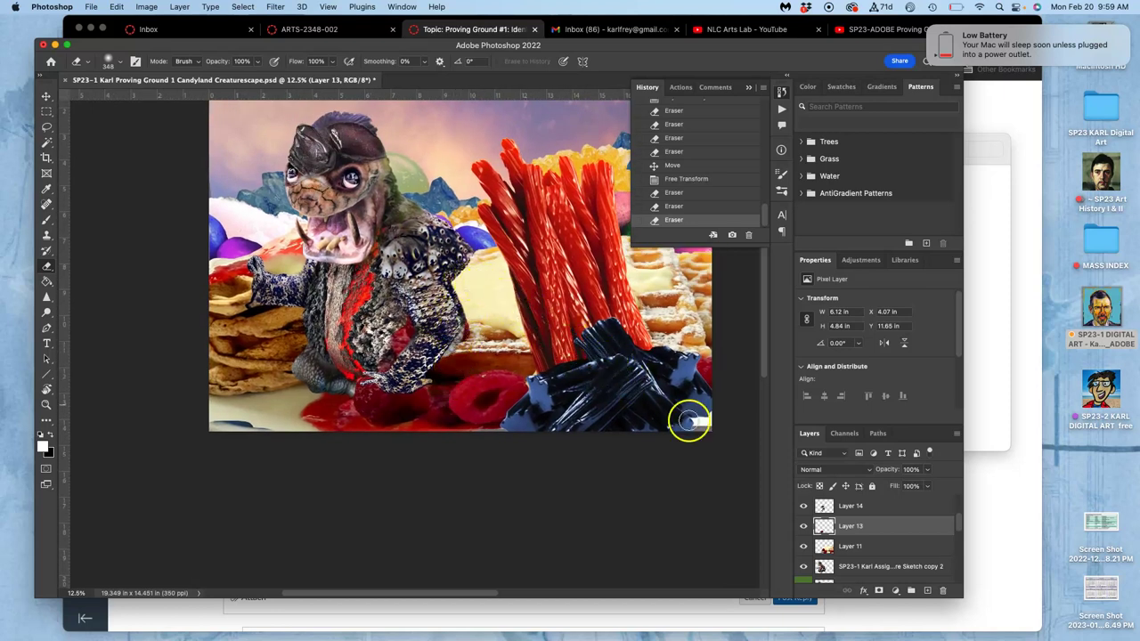
- Select Layer 11 and compare its contents and Layer 13's by toggling their visibility
left_click(803, 547)
left_click(803, 547)
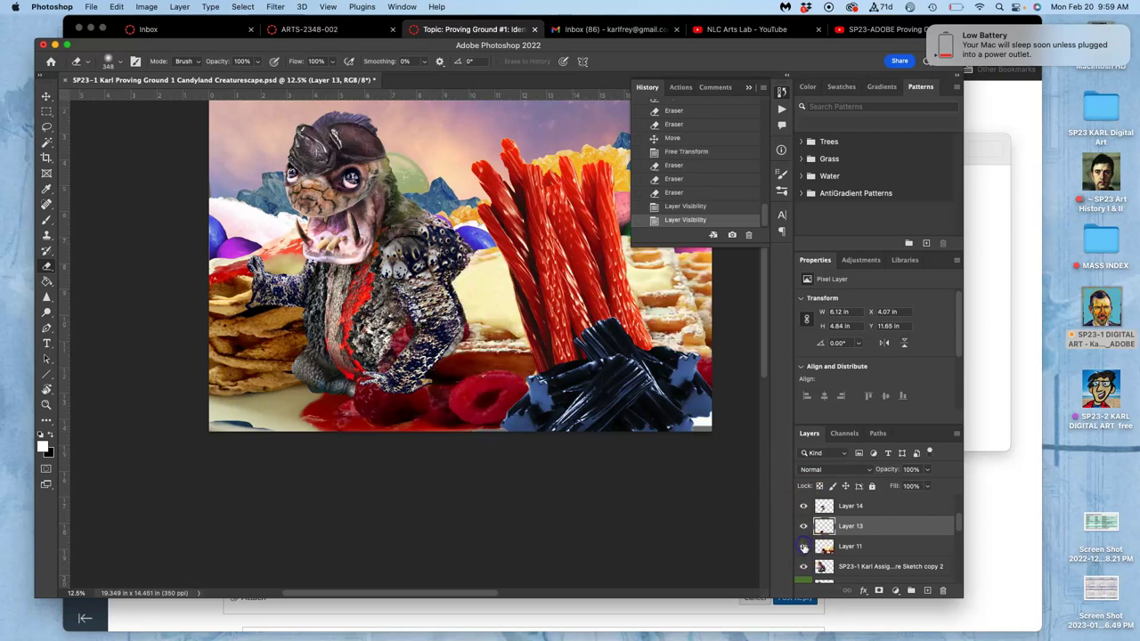
left_click(846, 546)
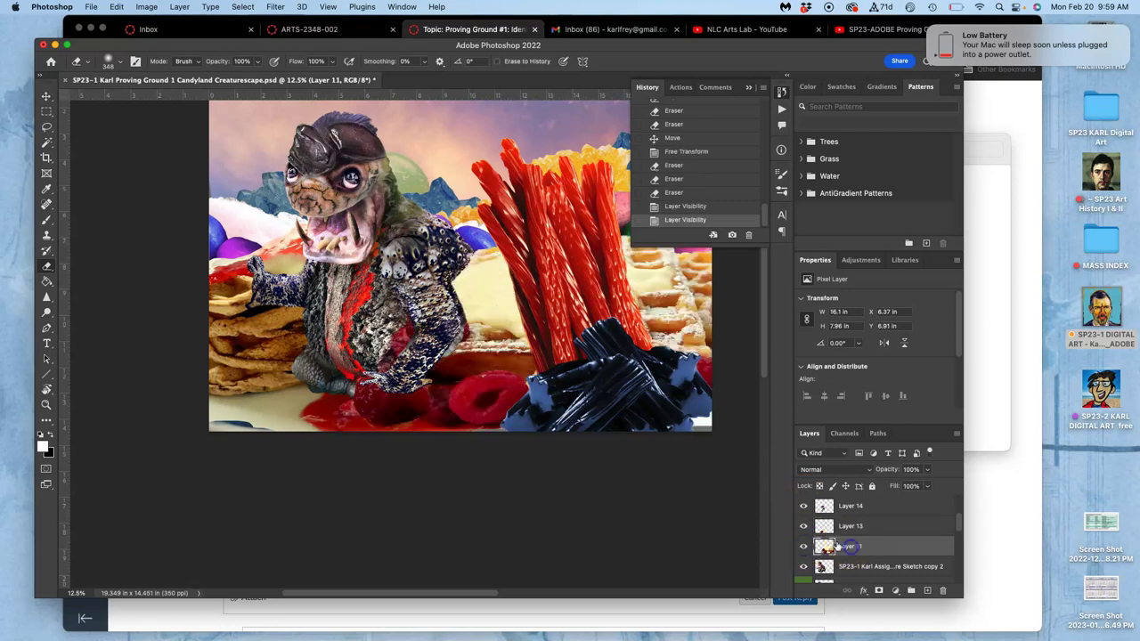
left_click(805, 547)
left_click(805, 547)
left_click(804, 526)
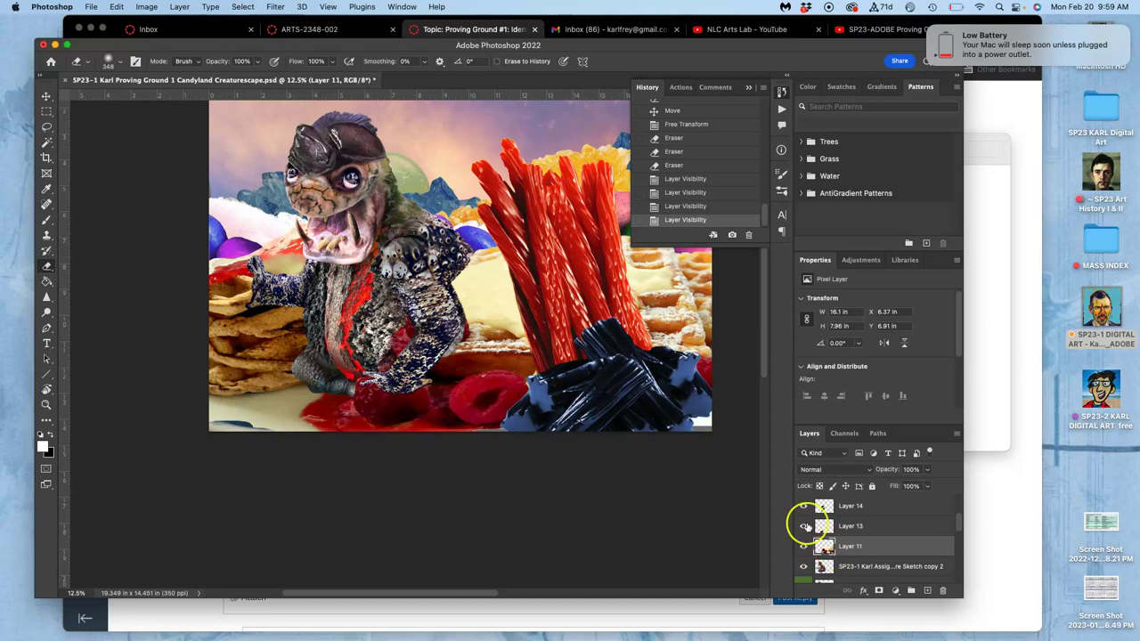
- Erase Layer 11's dessert pixels along the creature's shoulder and beside its arm
left_click_drag(461, 271, 455, 282)
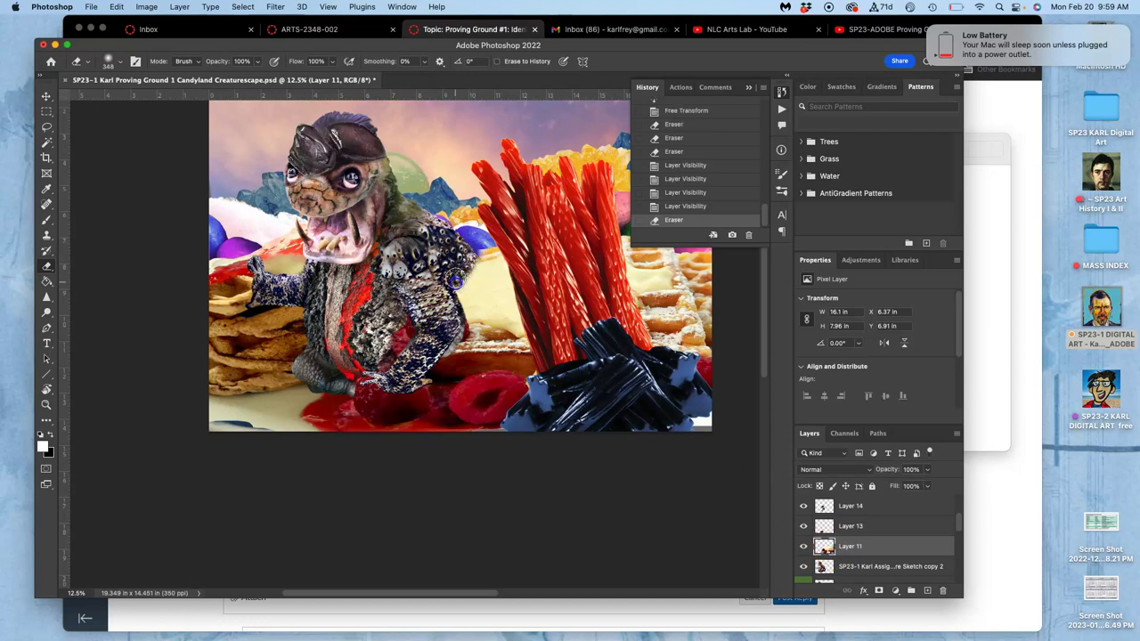
key("super+equal")
key("super+equal")
left_click(515, 303)
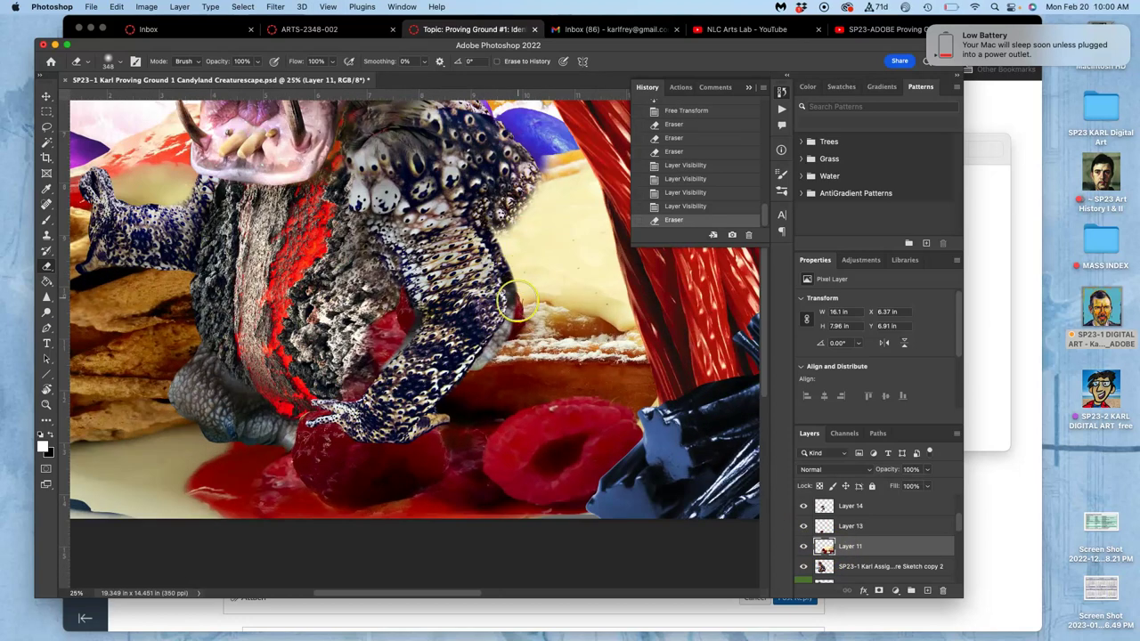